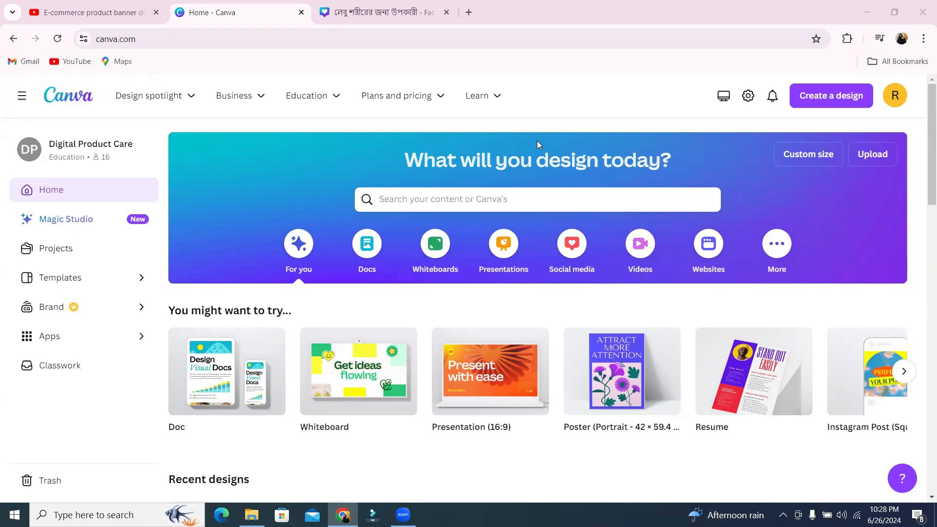
# Step: Open the recent lime Facebook post design and add a new page after the finished banner
pyautogui.scroll(-5, 537, 141)
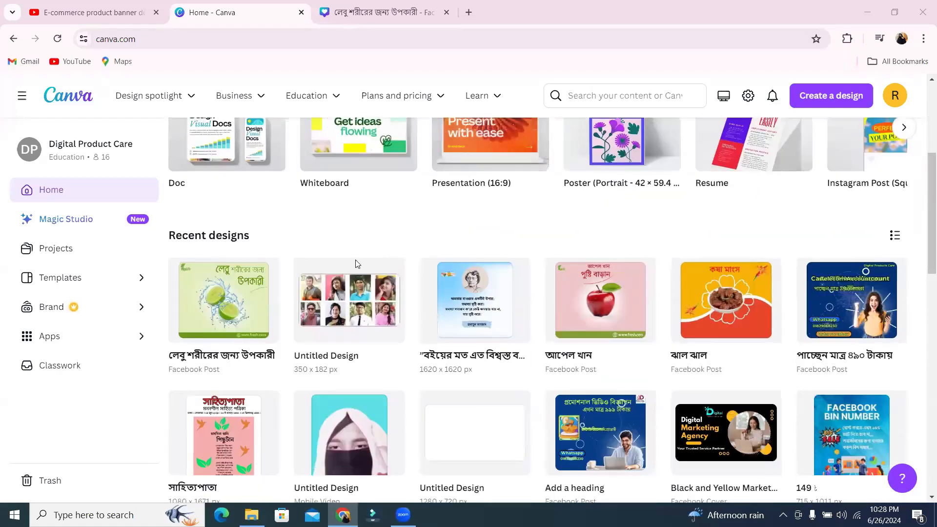
pyautogui.click(217, 307)
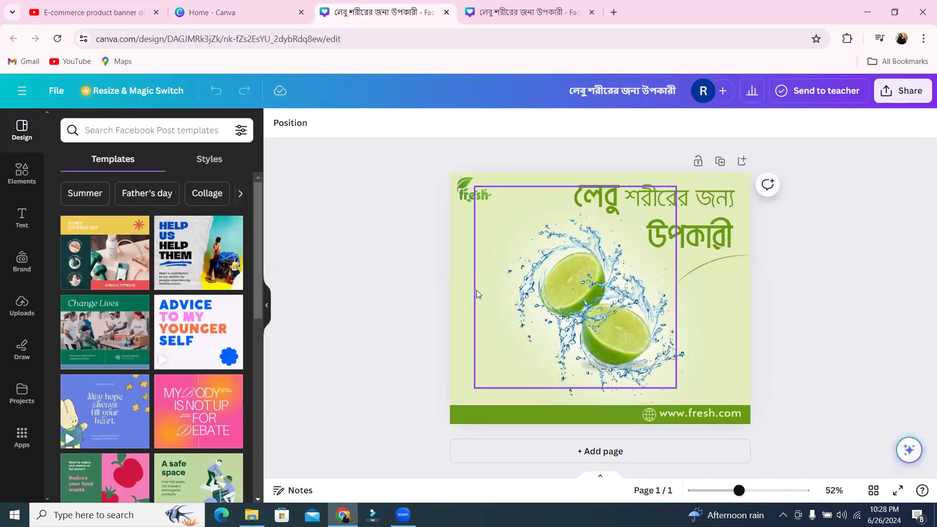
pyautogui.click(600, 452)
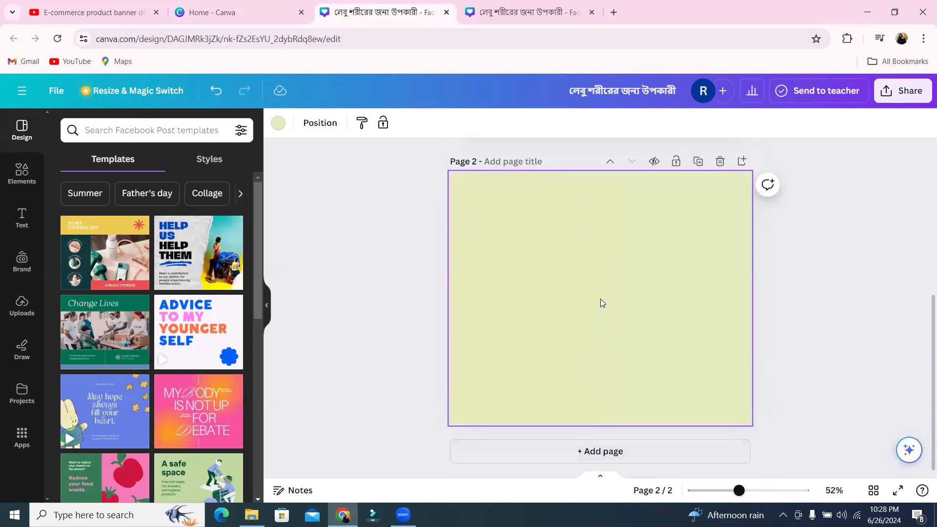
# Step: Try the dark green #669b14 as the page 2 background and restore the light green document colour
pyautogui.click(278, 124)
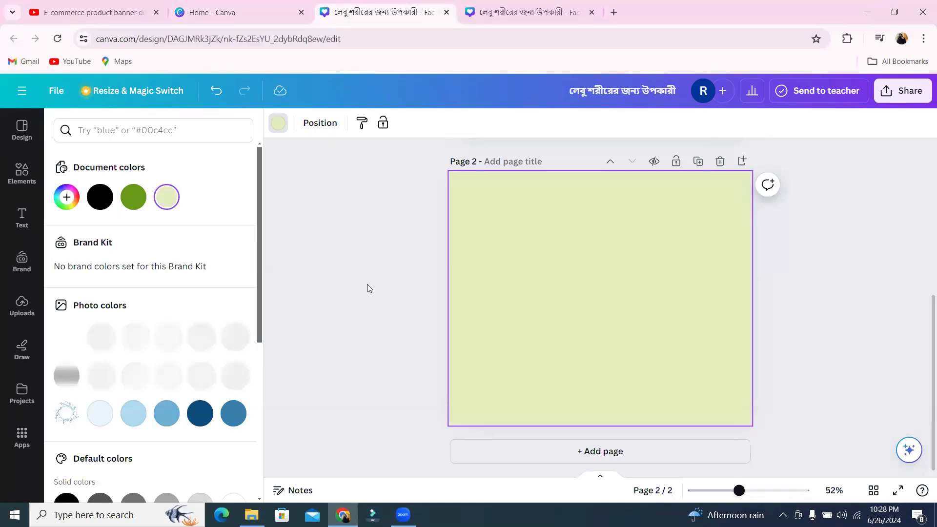
pyautogui.scroll(3, 606, 282)
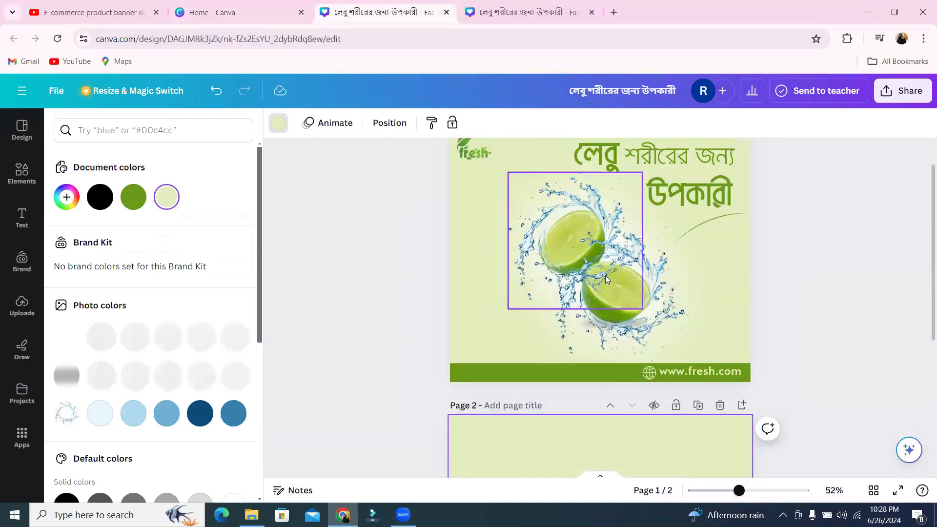
pyautogui.scroll(-3, 607, 278)
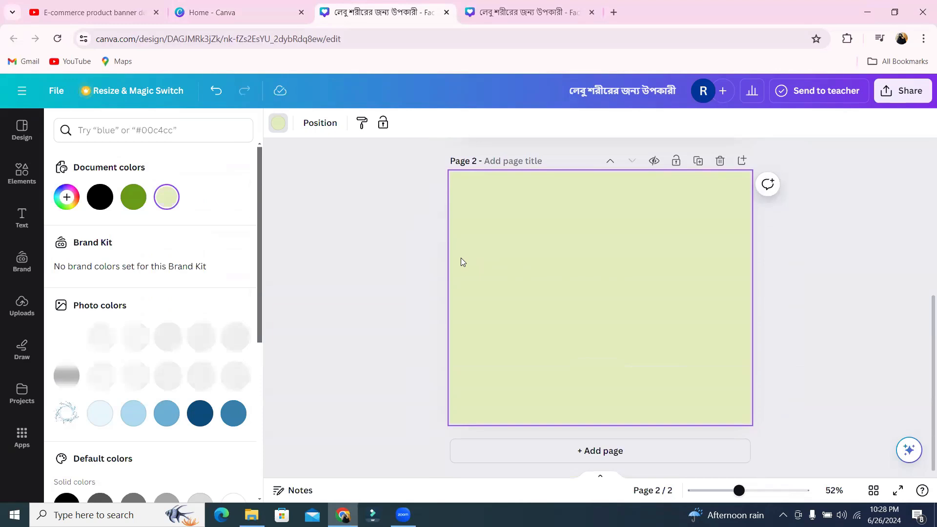
pyautogui.scroll(3, 461, 259)
pyautogui.scroll(3, 461, 257)
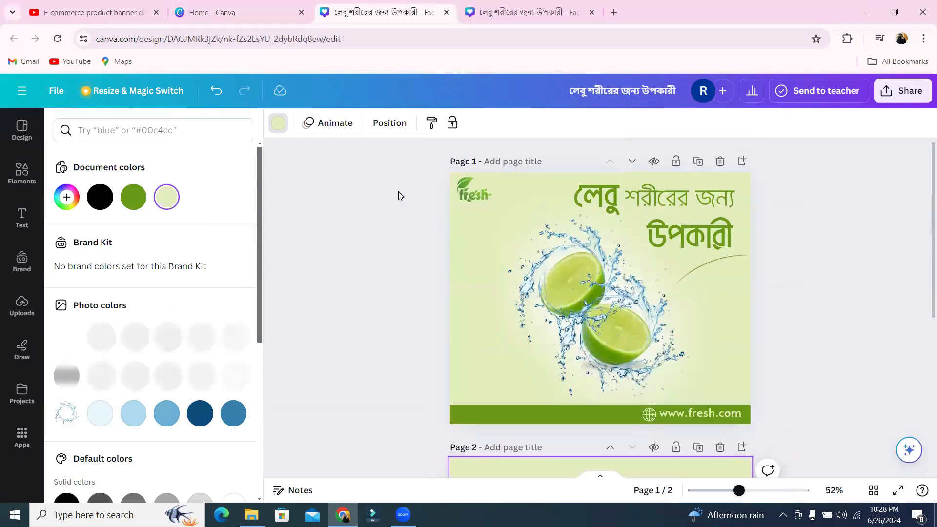
pyautogui.click(133, 196)
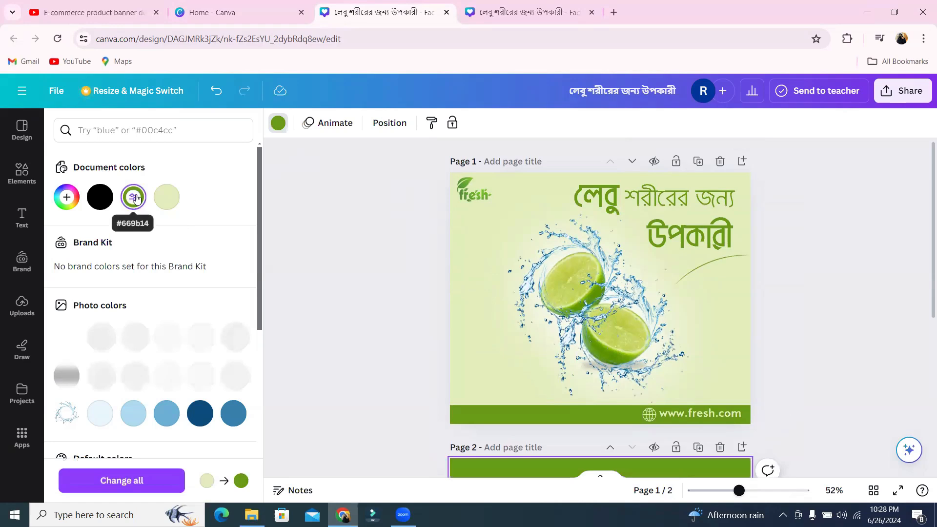
pyautogui.click(166, 197)
pyautogui.scroll(-5, 413, 233)
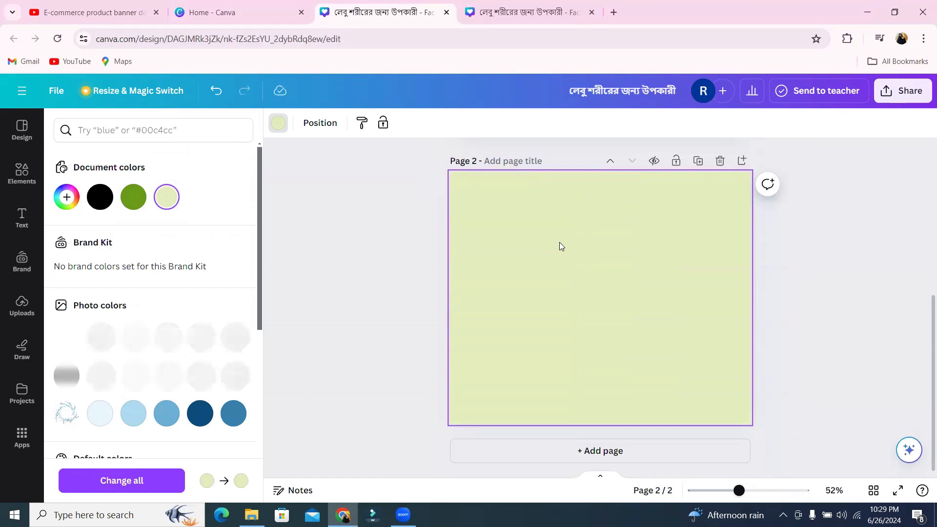
pyautogui.scroll(5, 490, 243)
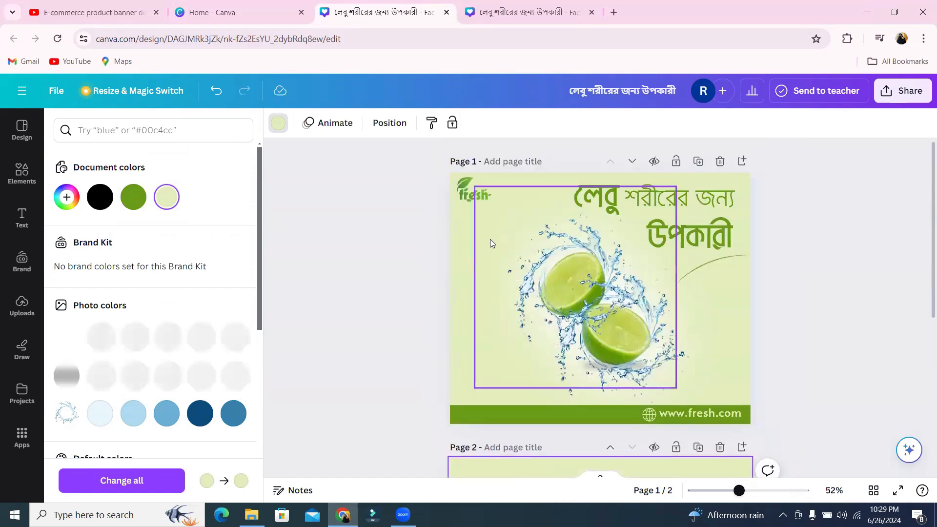
# Step: Insert the uploaded halved lime image onto the blank page 2
pyautogui.scroll(-5, 489, 243)
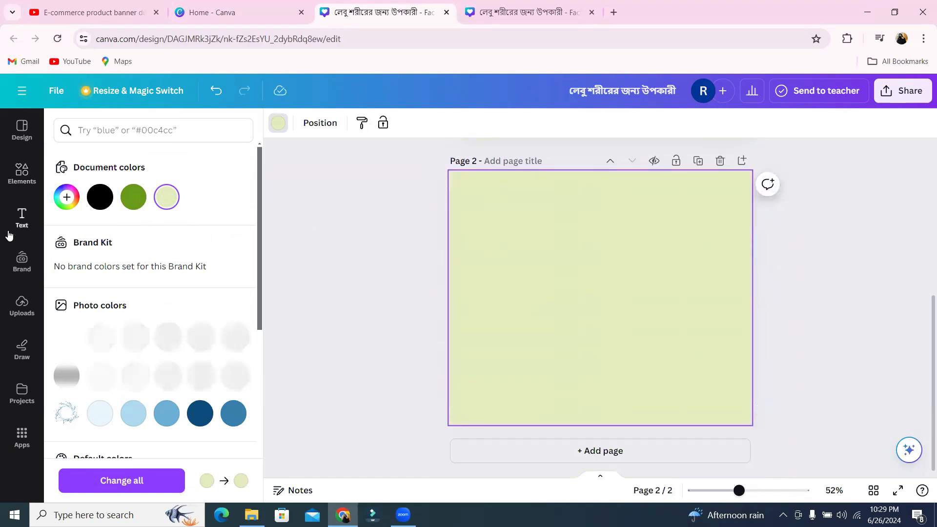
pyautogui.click(16, 299)
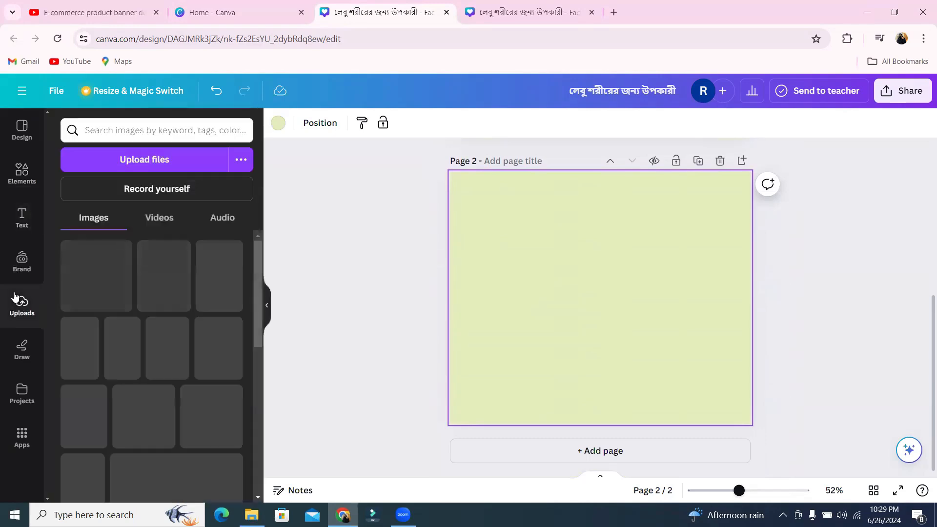
pyautogui.scroll(-10, 152, 304)
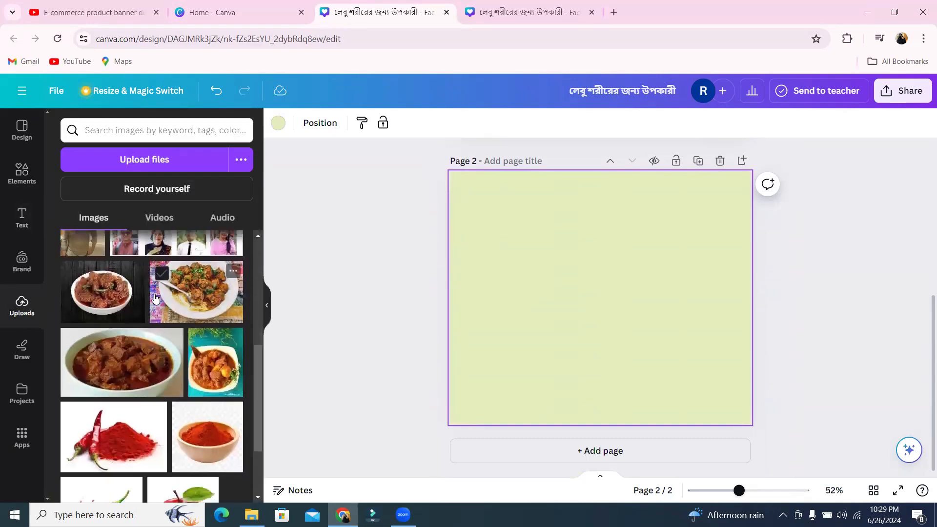
pyautogui.scroll(-3, 146, 292)
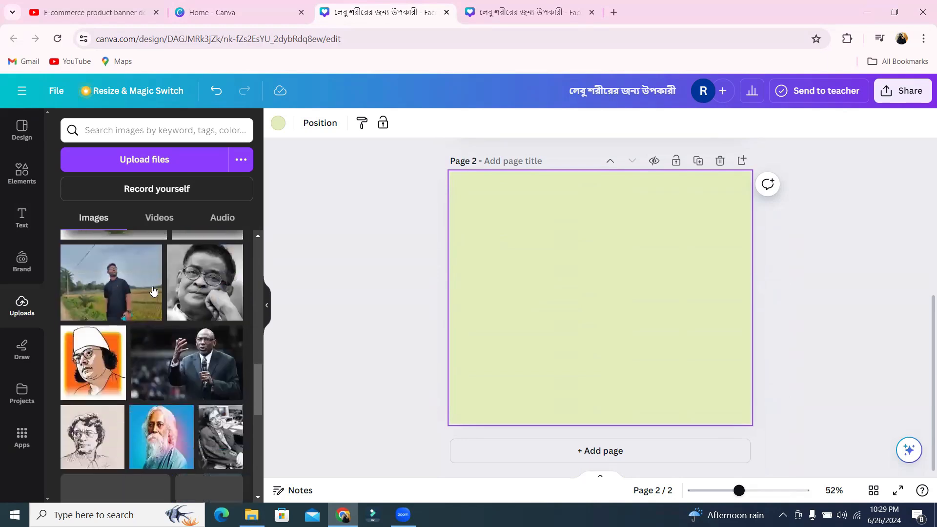
pyautogui.scroll(3, 126, 289)
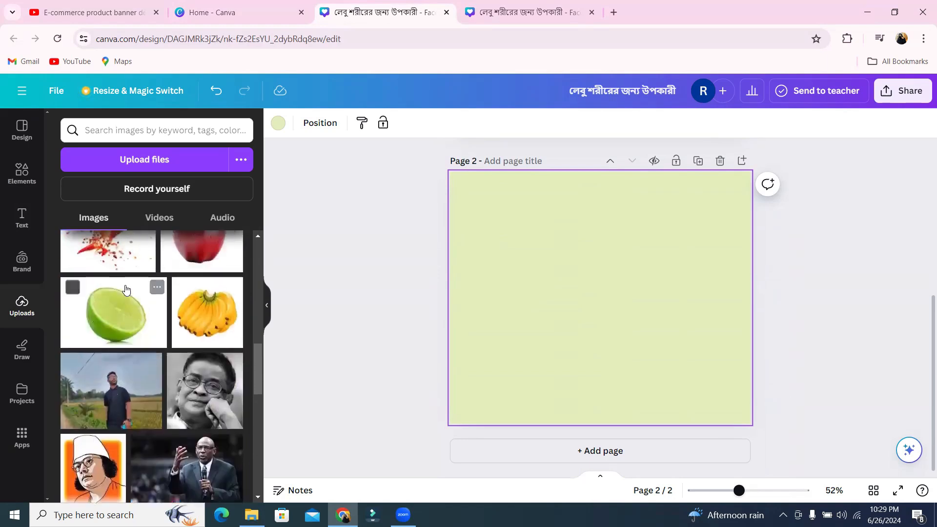
pyautogui.click(111, 328)
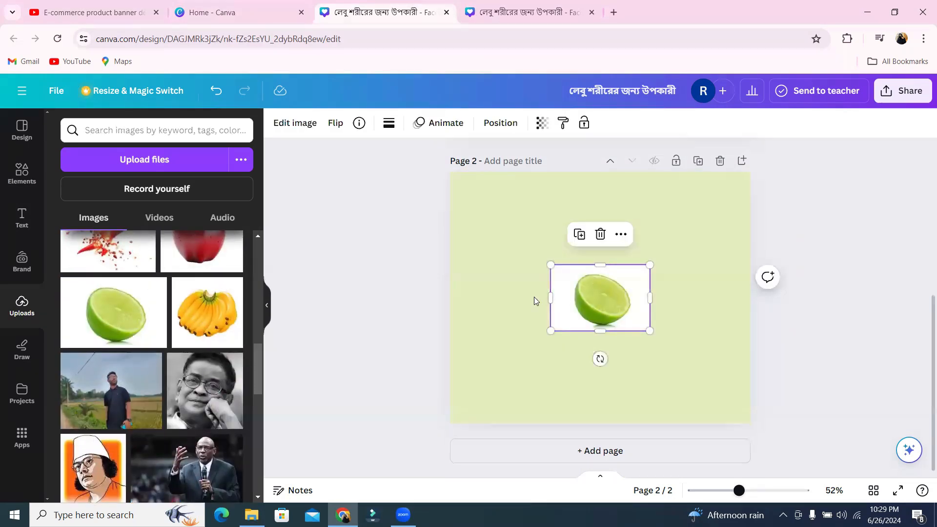
# Step: Crop the lime image closely at both sides and the top, and remove its background with BG Remover
pyautogui.moveTo(551, 296); pyautogui.dragTo(568, 296)
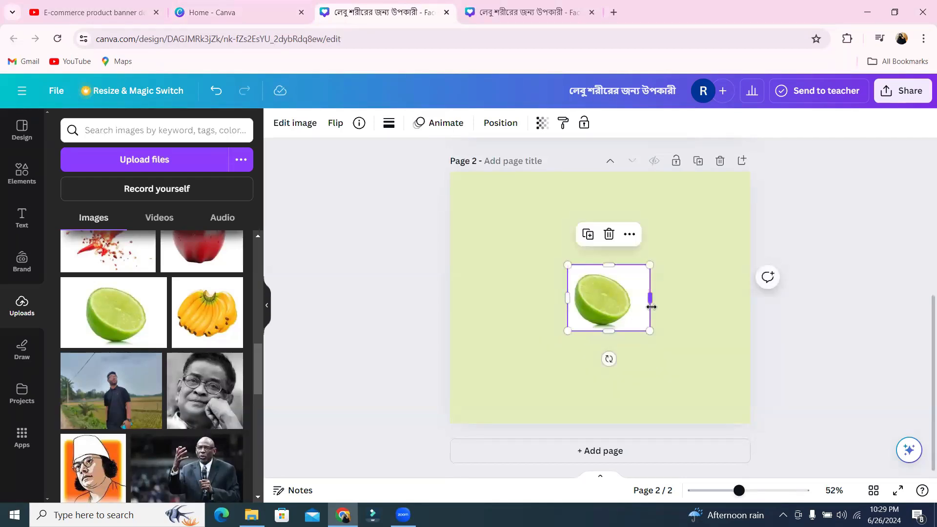
pyautogui.moveTo(651, 299); pyautogui.dragTo(635, 295)
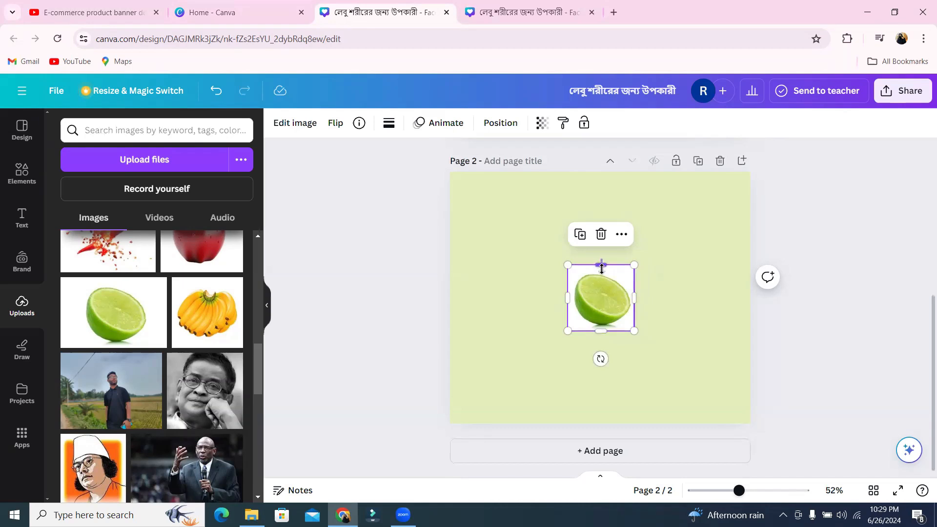
pyautogui.click(653, 284)
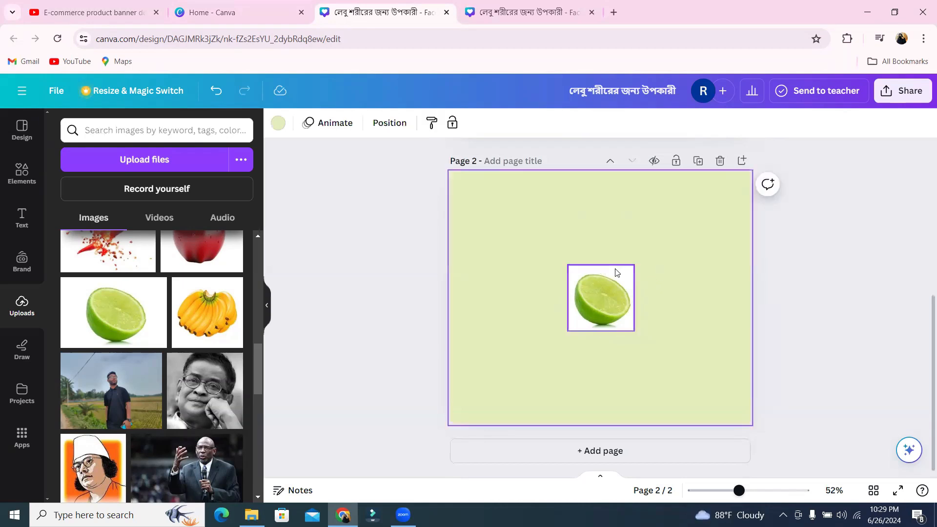
pyautogui.click(616, 273)
pyautogui.moveTo(602, 267); pyautogui.dragTo(602, 269)
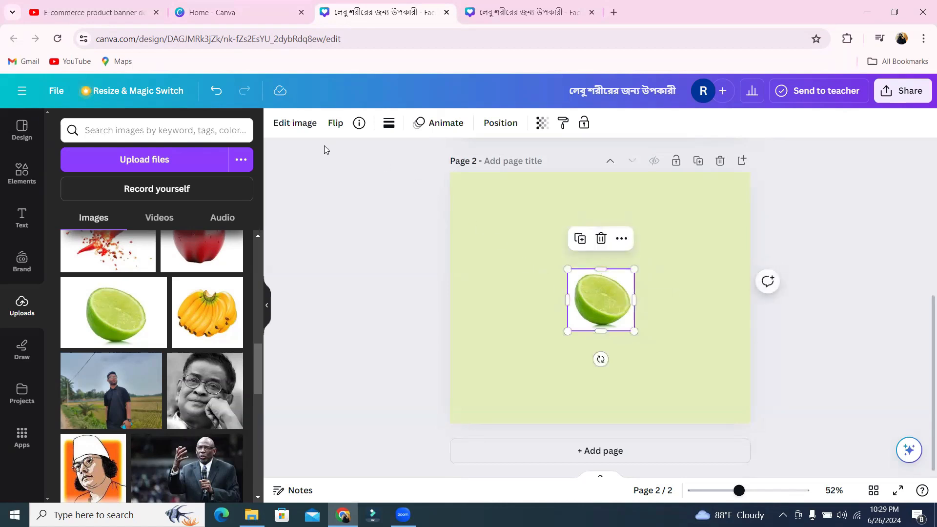
pyautogui.click(308, 128)
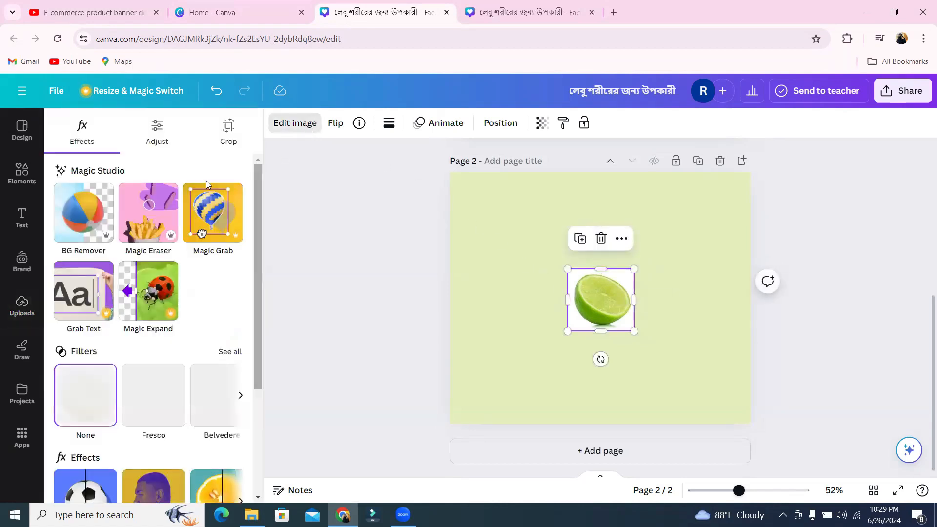
pyautogui.click(62, 215)
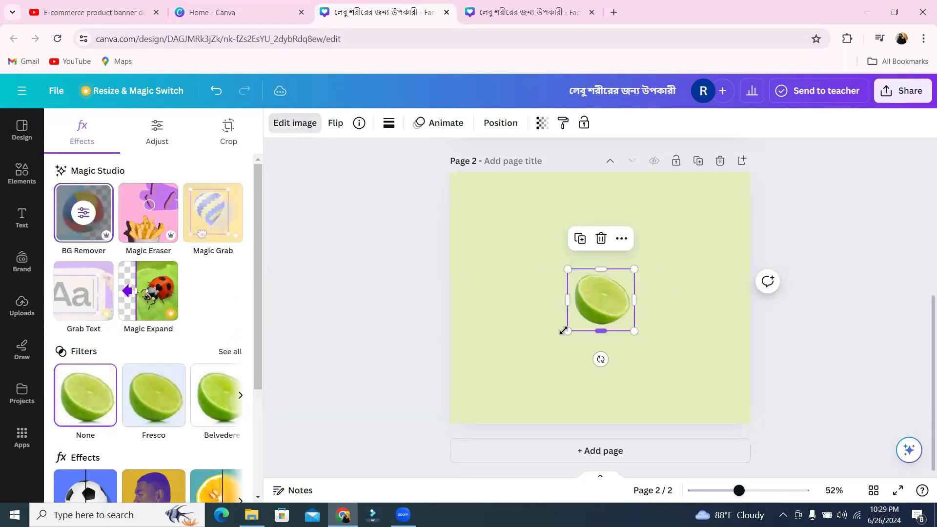
# Step: Enlarge the lime cutout slightly and place it just below the centre of page 2, matching the lower lime on page 1
pyautogui.moveTo(569, 331); pyautogui.dragTo(554, 343)
pyautogui.moveTo(596, 305); pyautogui.dragTo(610, 333)
pyautogui.scroll(5, 580, 205)
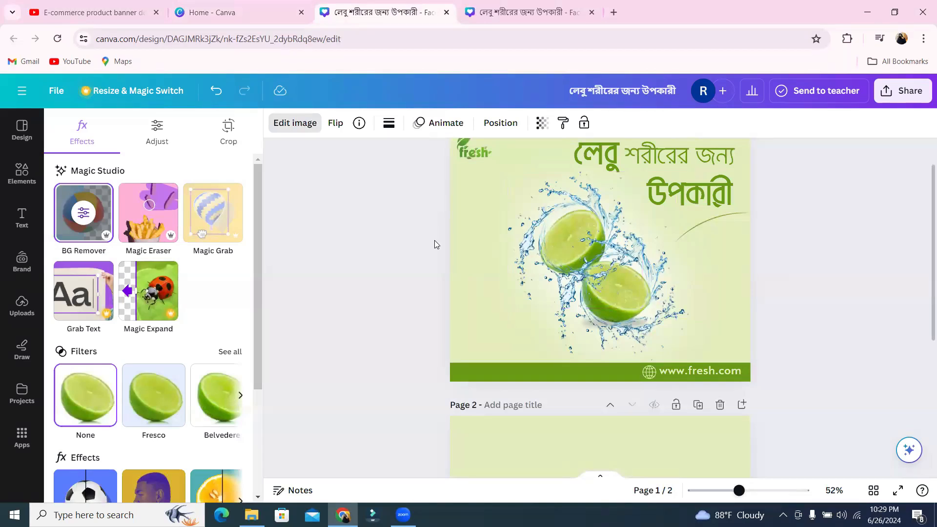
pyautogui.scroll(-5, 487, 276)
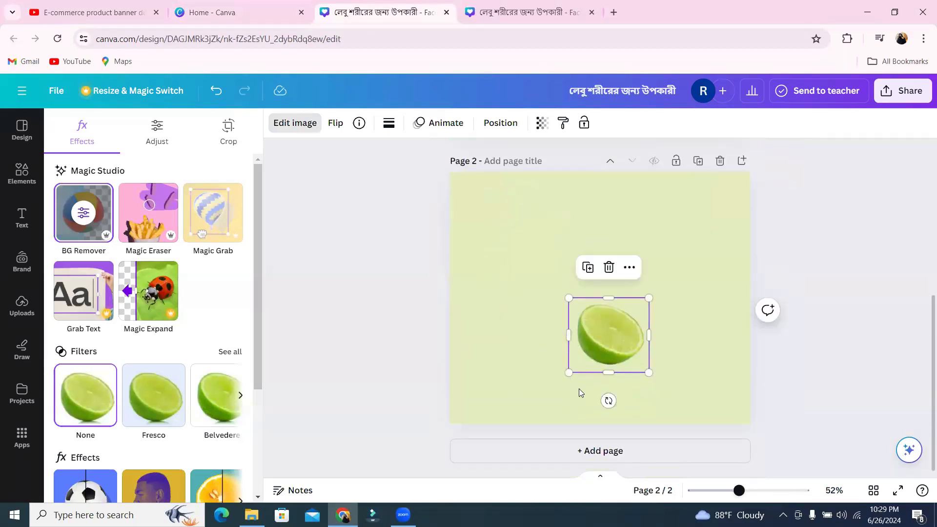
pyautogui.click(525, 319)
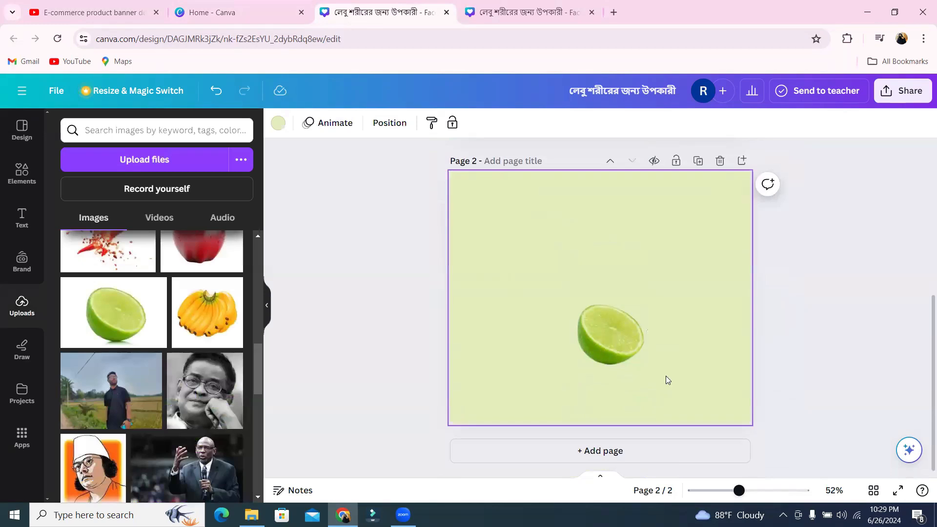
# Step: Duplicate the lime, place the copy above and to the left of the original, and rotate it about a quarter turn counterclockwise
pyautogui.click(626, 341)
pyautogui.scroll(2, 503, 254)
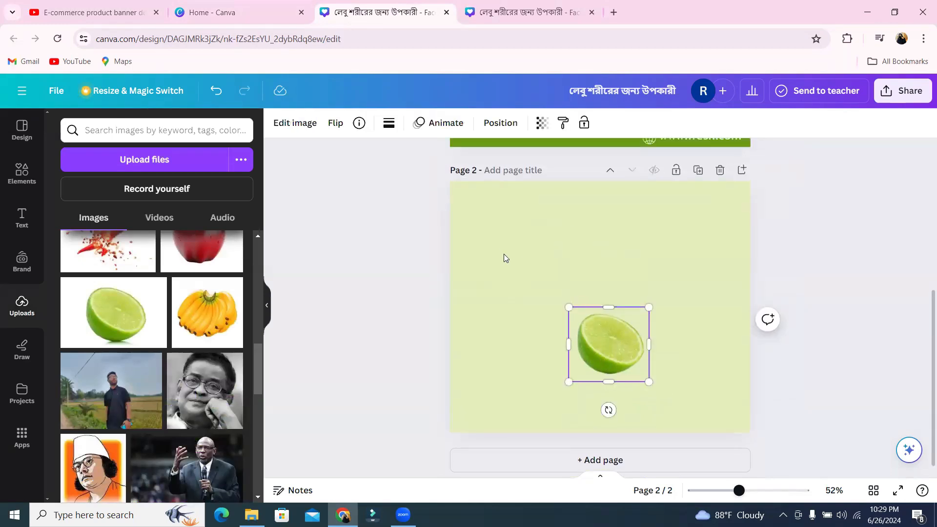
pyautogui.scroll(-2, 510, 257)
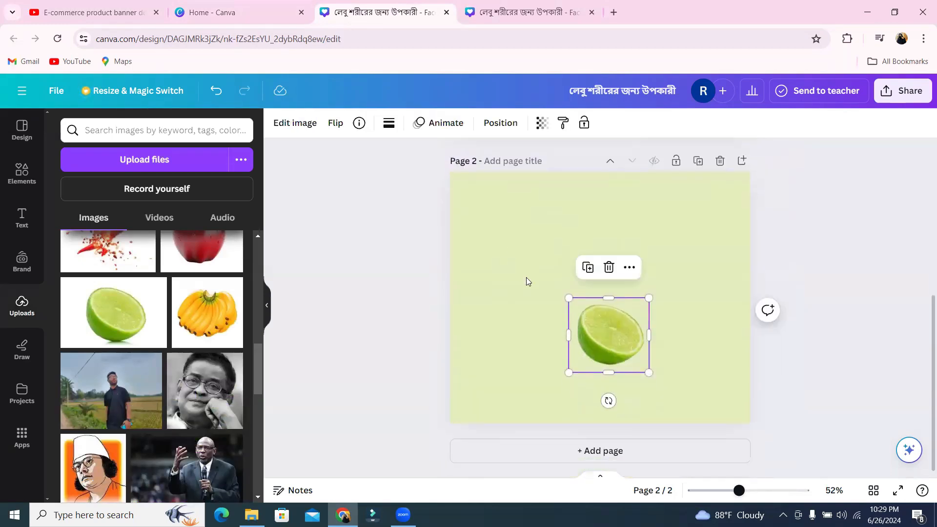
pyautogui.click(590, 270)
pyautogui.moveTo(605, 352); pyautogui.dragTo(577, 285)
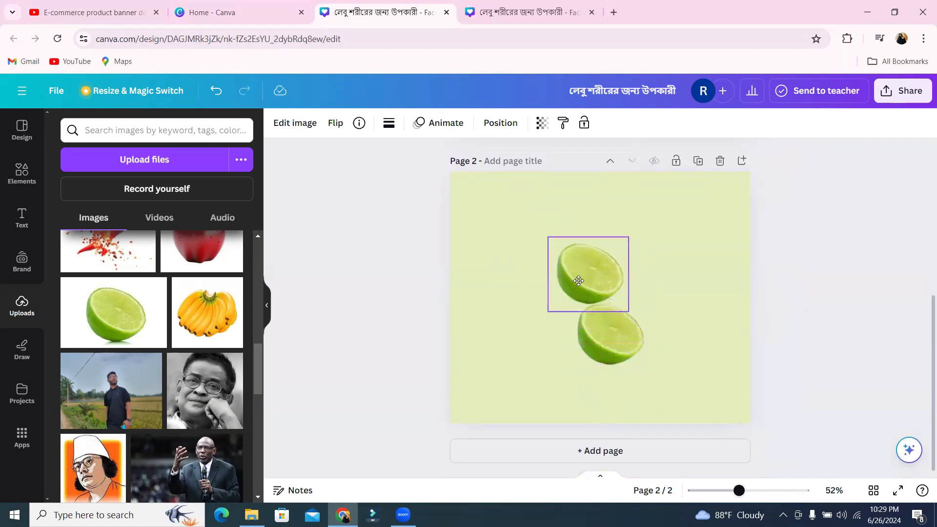
pyautogui.moveTo(586, 336); pyautogui.dragTo(613, 274)
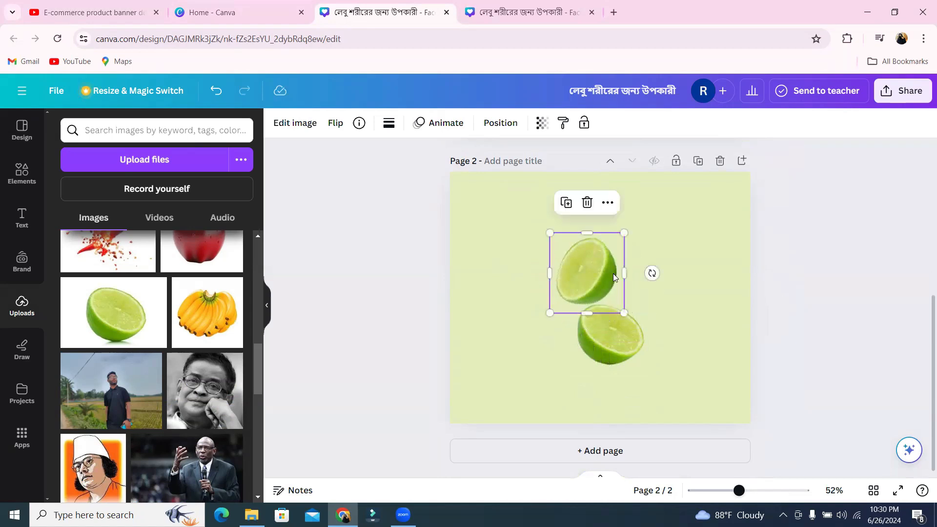
# Step: Shrink both limes slightly and reposition them in a diagonal arrangement like the one on page 1
pyautogui.scroll(3, 674, 279)
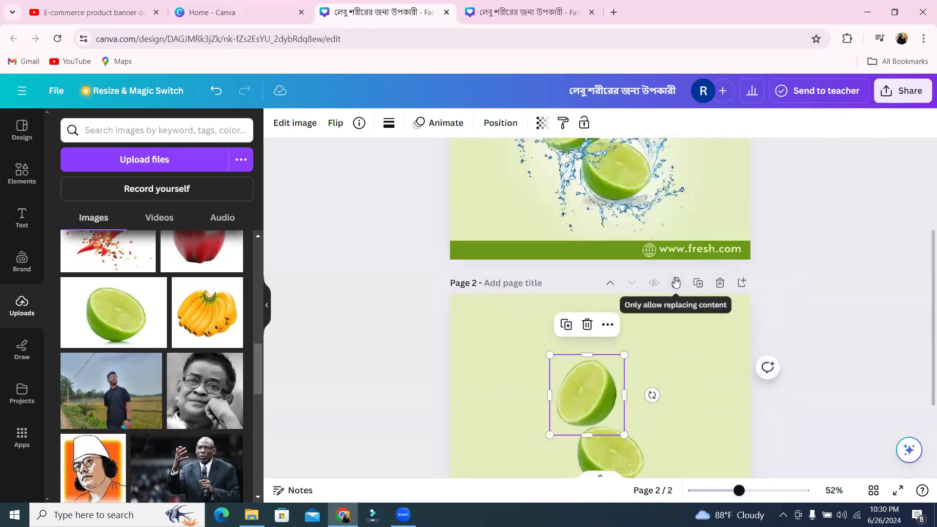
pyautogui.scroll(-2, 674, 312)
pyautogui.scroll(-2, 686, 351)
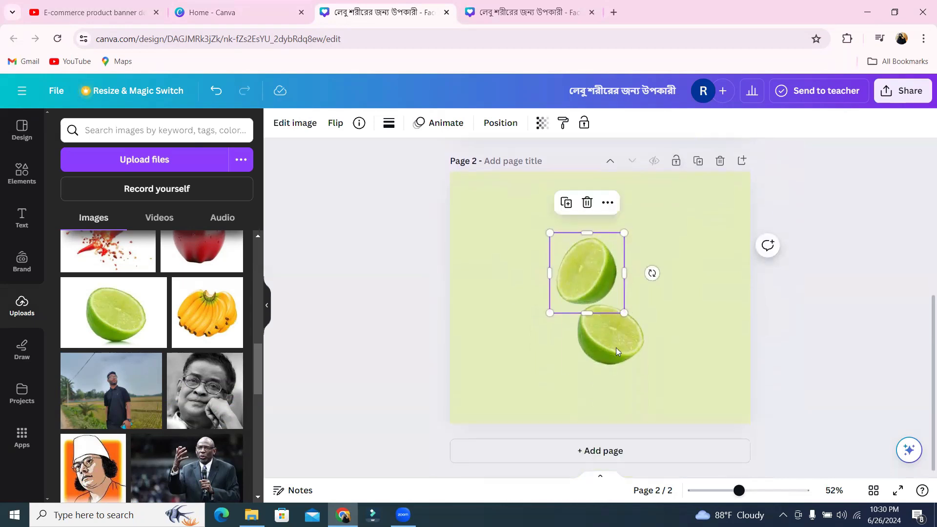
pyautogui.moveTo(606, 347)
pyautogui.mouseDown()
pyautogui.moveTo(573, 371)
pyautogui.moveTo(606, 337)
pyautogui.mouseUp()
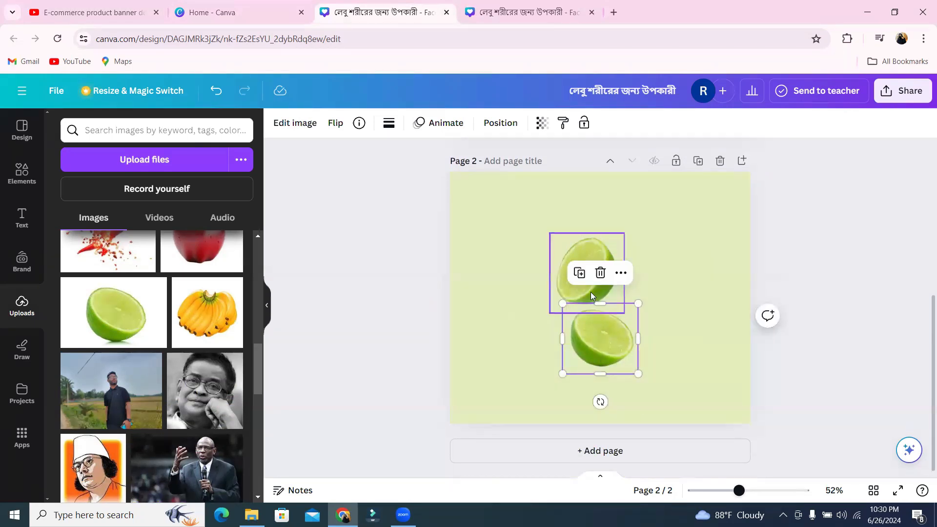
pyautogui.moveTo(590, 293); pyautogui.dragTo(573, 293)
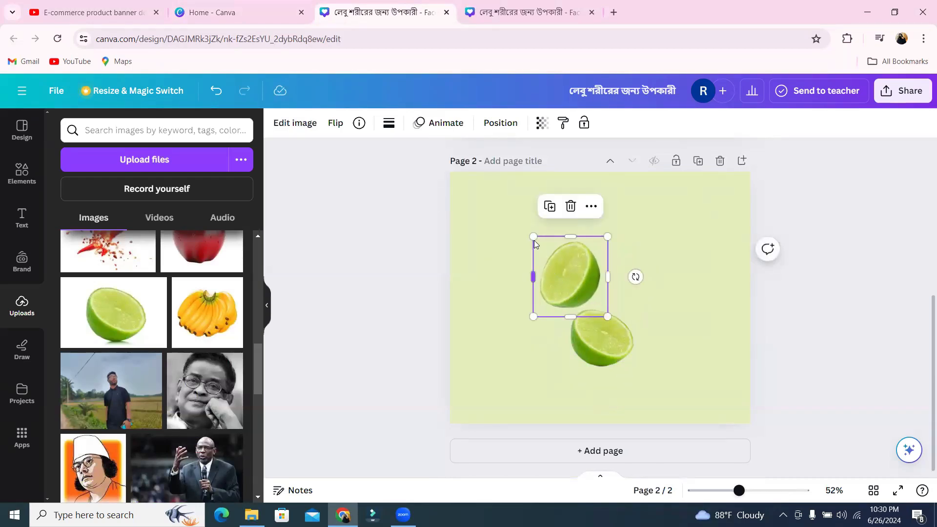
pyautogui.moveTo(533, 237); pyautogui.dragTo(533, 240)
pyautogui.moveTo(560, 278); pyautogui.dragTo(549, 279)
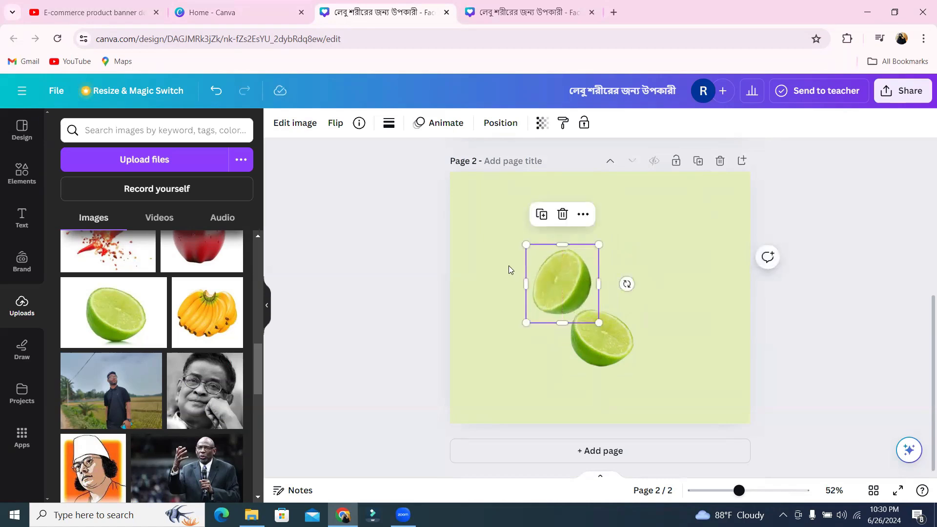
# Step: Search the elements for shadow graphics and add a soft, blurred horizontal oval shadow to page 2
pyautogui.click(22, 175)
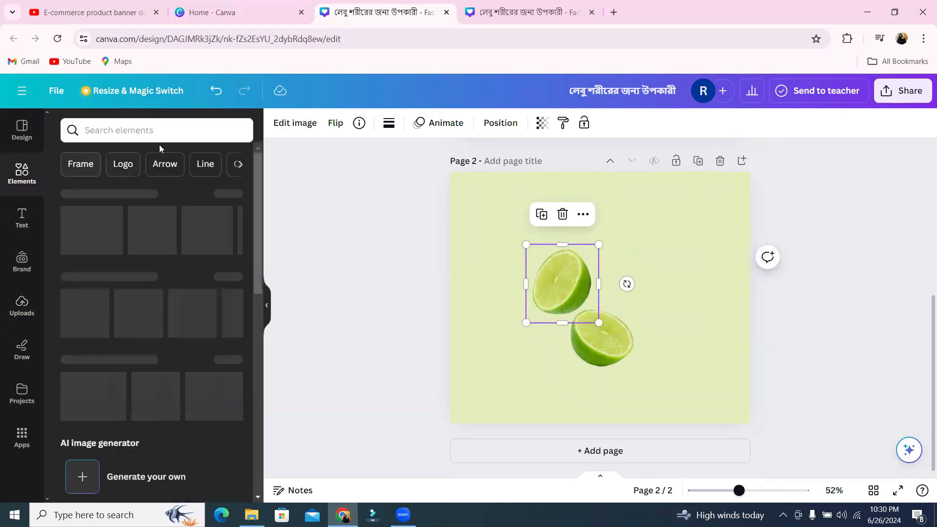
pyautogui.click(189, 136)
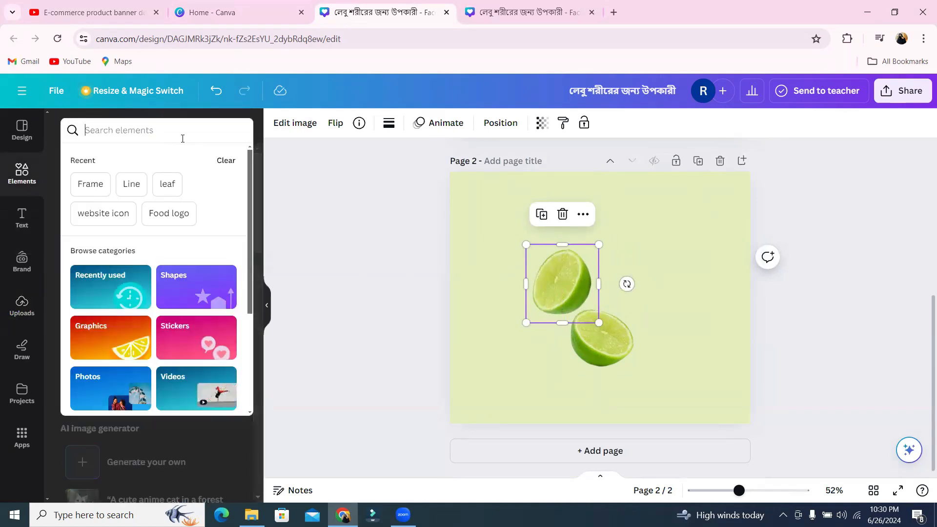
pyautogui.write('sha')
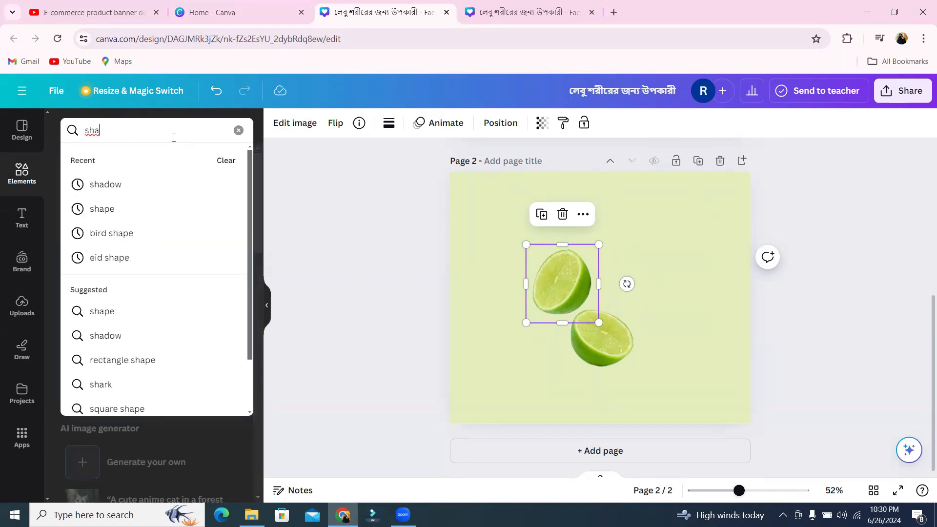
pyautogui.click(158, 178)
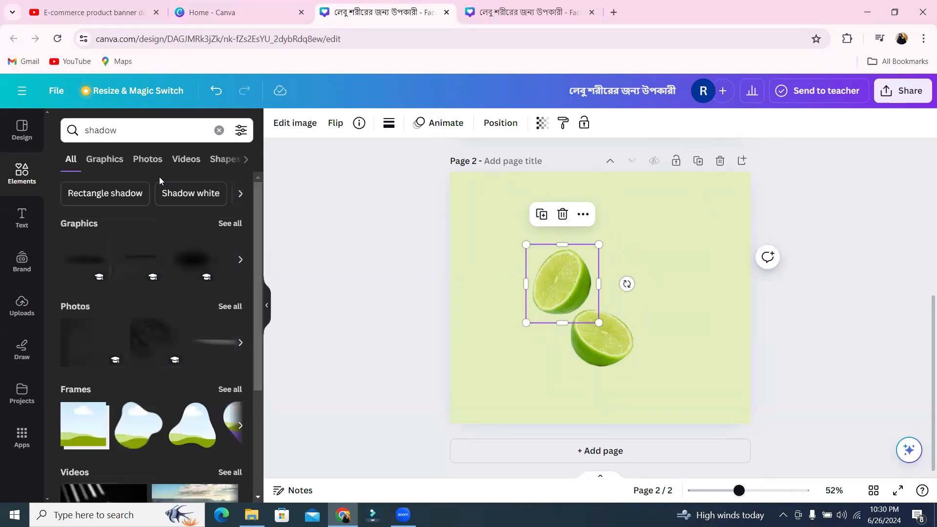
pyautogui.click(114, 159)
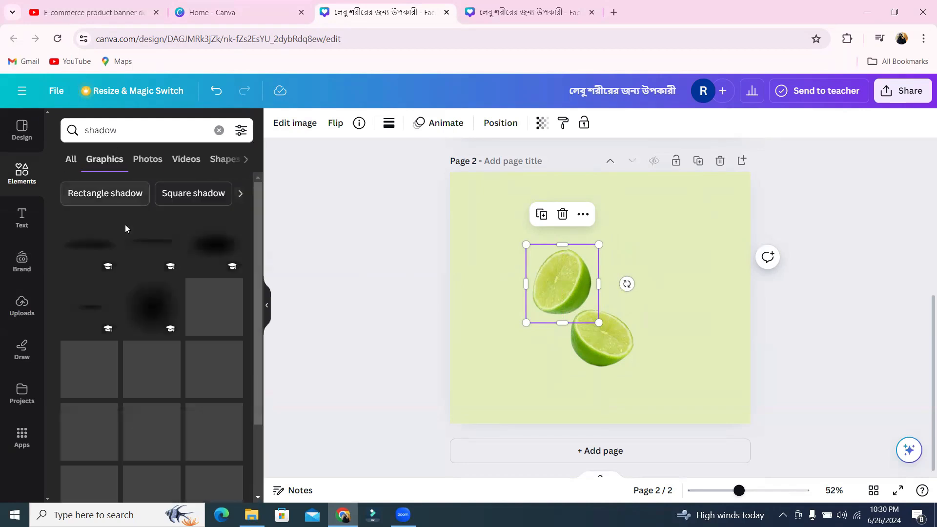
pyautogui.scroll(-1, 139, 252)
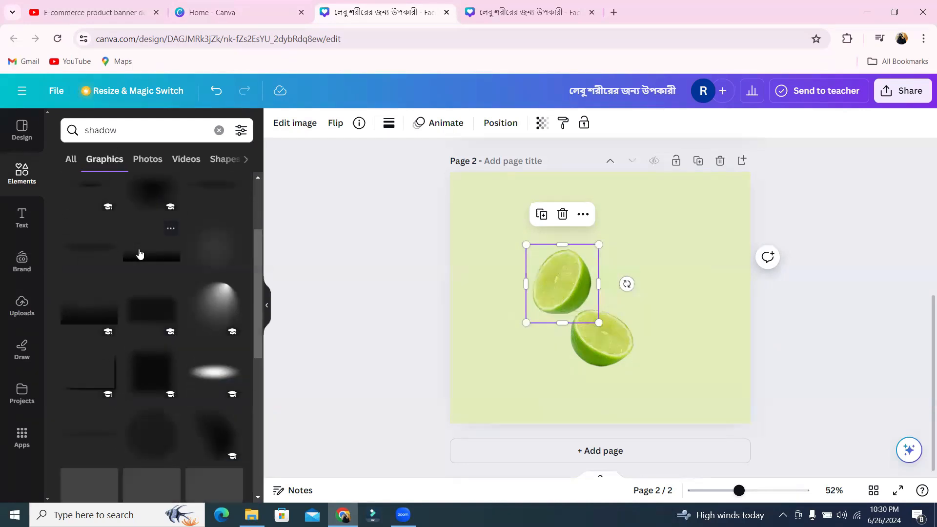
pyautogui.scroll(-3, 140, 253)
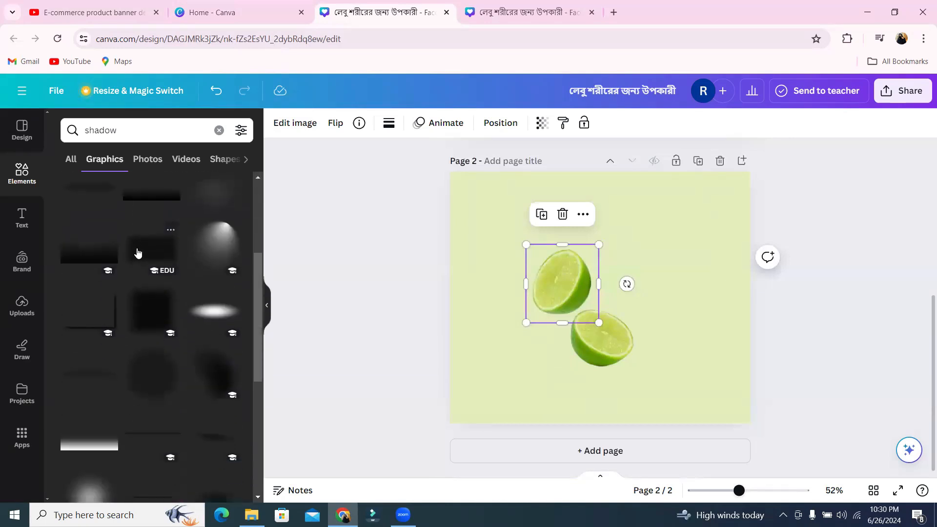
pyautogui.scroll(-2, 138, 253)
pyautogui.scroll(-1, 138, 252)
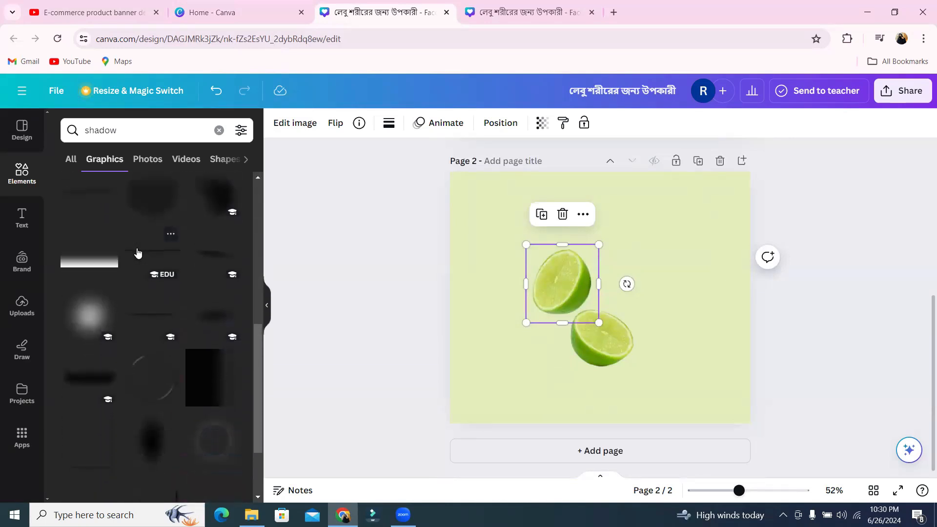
pyautogui.click(196, 321)
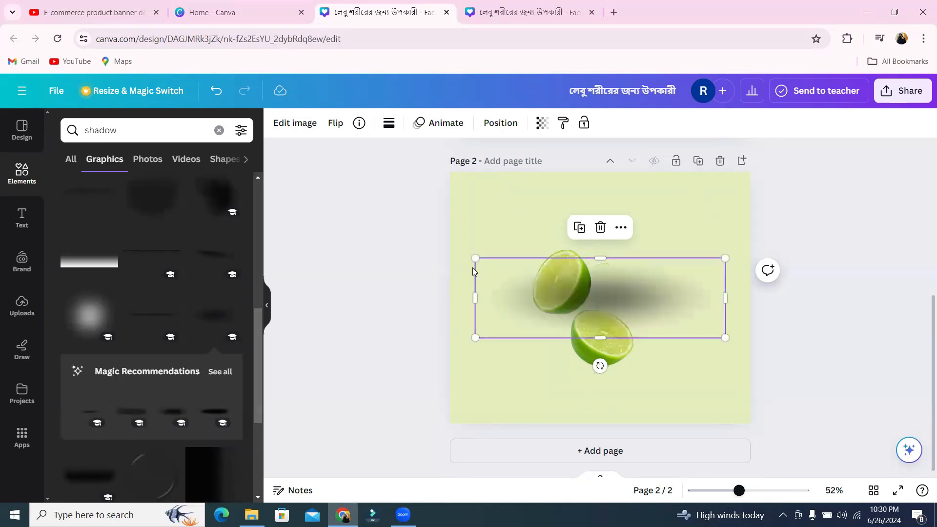
# Step: Shrink the shadow to about the lower lime's width, place it under that lime's bottom edge, and send it to the back
pyautogui.moveTo(473, 257); pyautogui.dragTo(597, 360)
pyautogui.rightClick(595, 369)
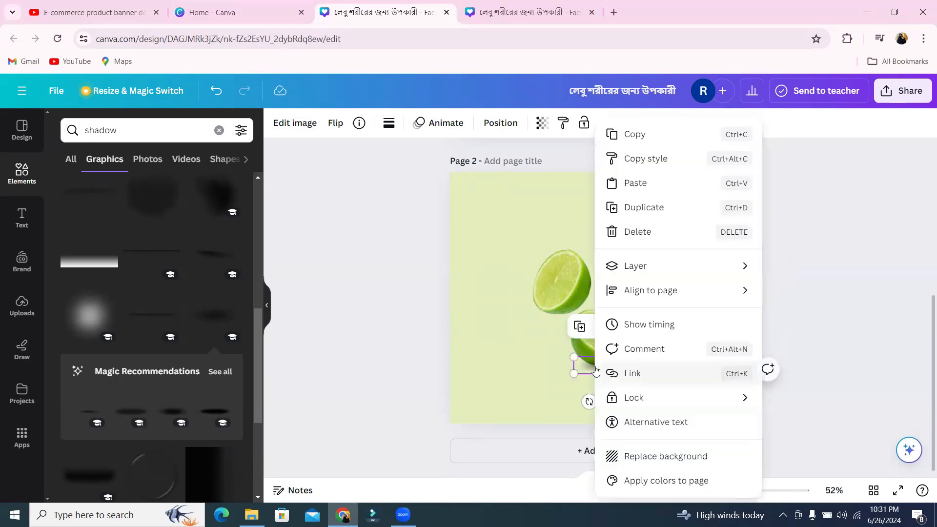
pyautogui.moveTo(639, 277)
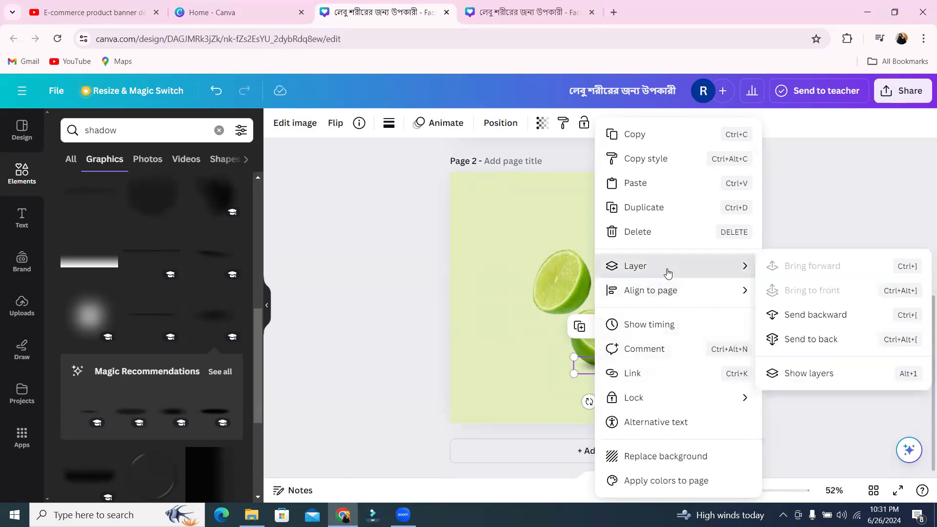
pyautogui.click(795, 334)
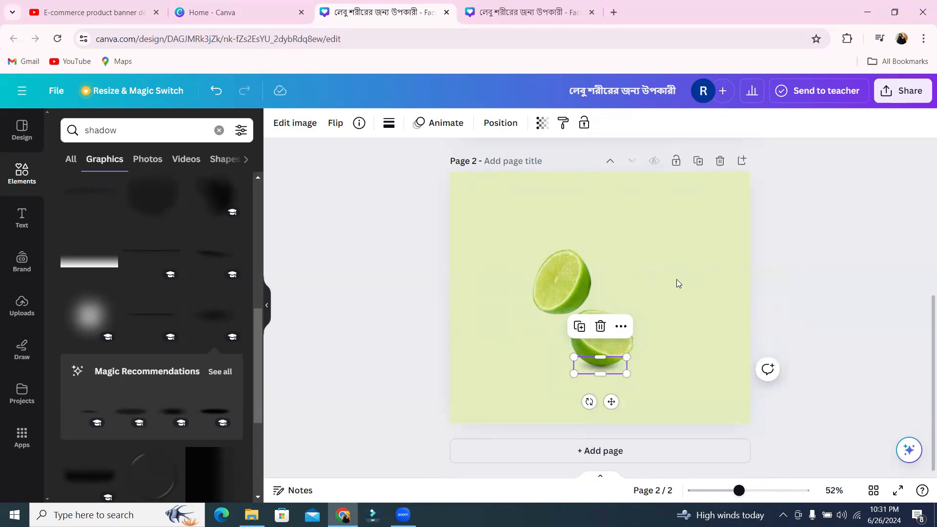
# Step: Duplicate the shadow, rotate the copy steeply counterclockwise, and fit it along the lower-right edge of the upper lime
pyautogui.click(579, 327)
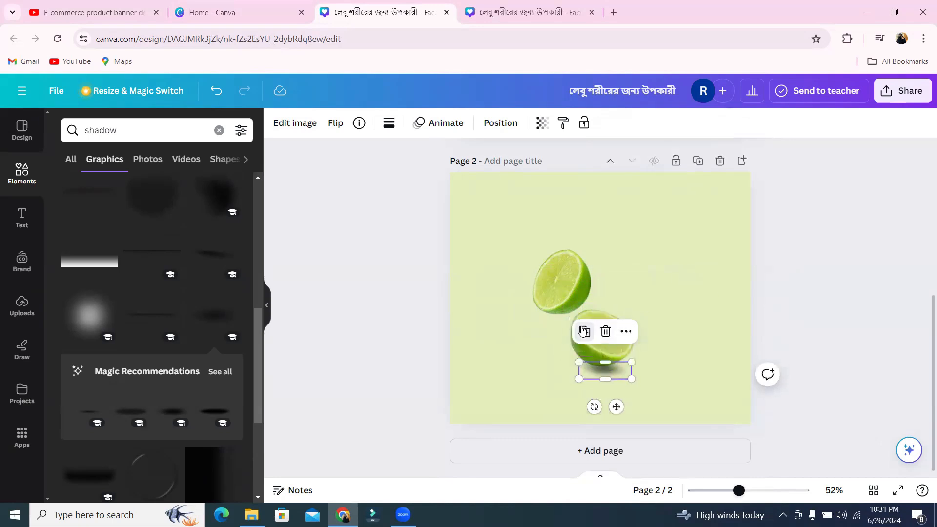
pyautogui.moveTo(603, 375); pyautogui.dragTo(597, 319)
pyautogui.moveTo(587, 350)
pyautogui.mouseDown()
pyautogui.moveTo(595, 337)
pyautogui.moveTo(598, 349)
pyautogui.moveTo(605, 346)
pyautogui.mouseUp()
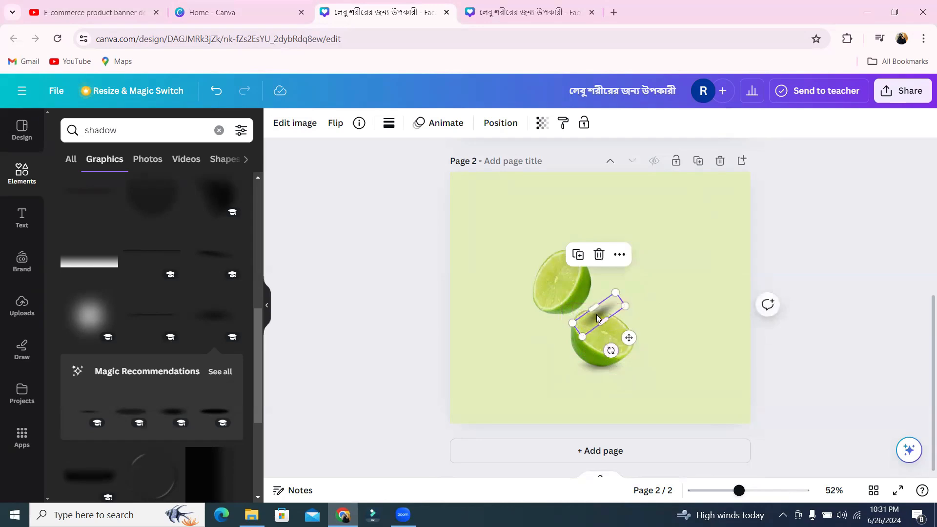
pyautogui.moveTo(607, 312); pyautogui.dragTo(591, 299)
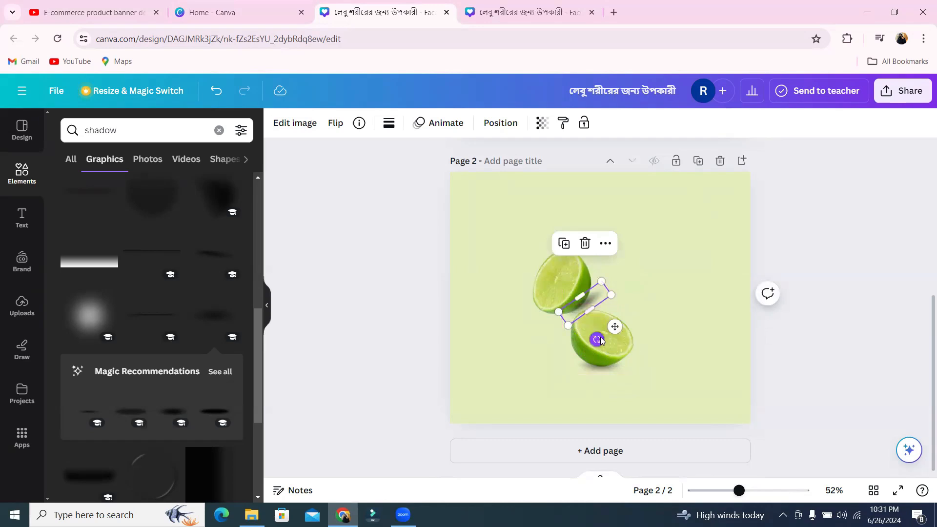
pyautogui.moveTo(600, 340); pyautogui.dragTo(607, 332)
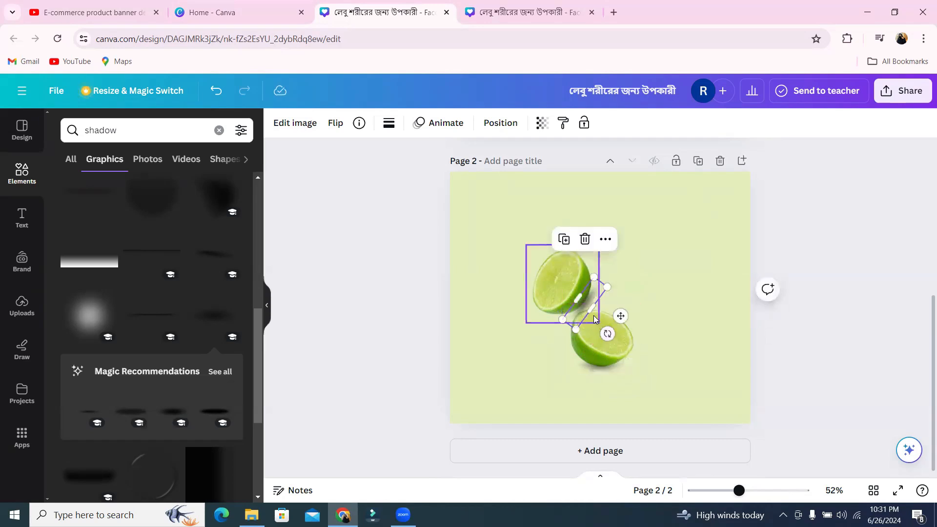
pyautogui.moveTo(591, 298); pyautogui.dragTo(588, 295)
# Step: Send the upper lime's shadow to the back, behind both limes, and deselect it
pyautogui.rightClick(589, 298)
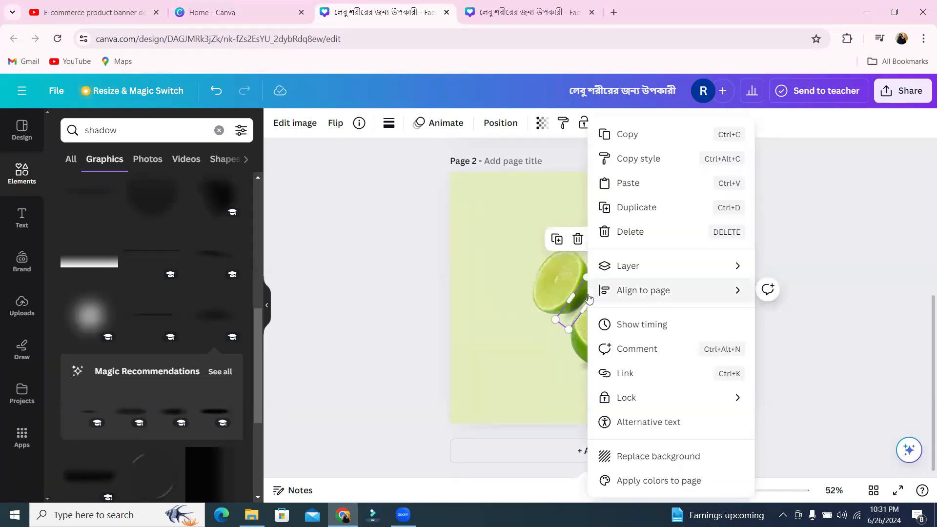
pyautogui.moveTo(616, 270)
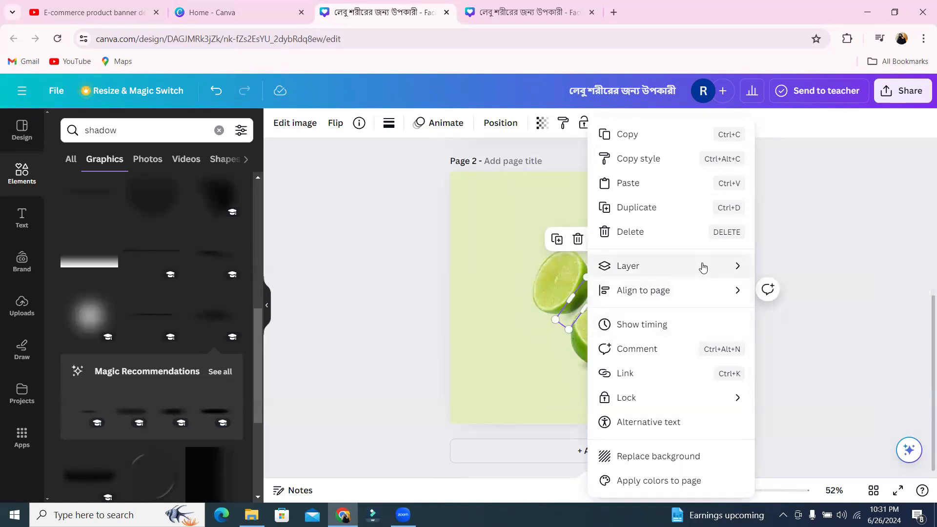
pyautogui.moveTo(703, 268)
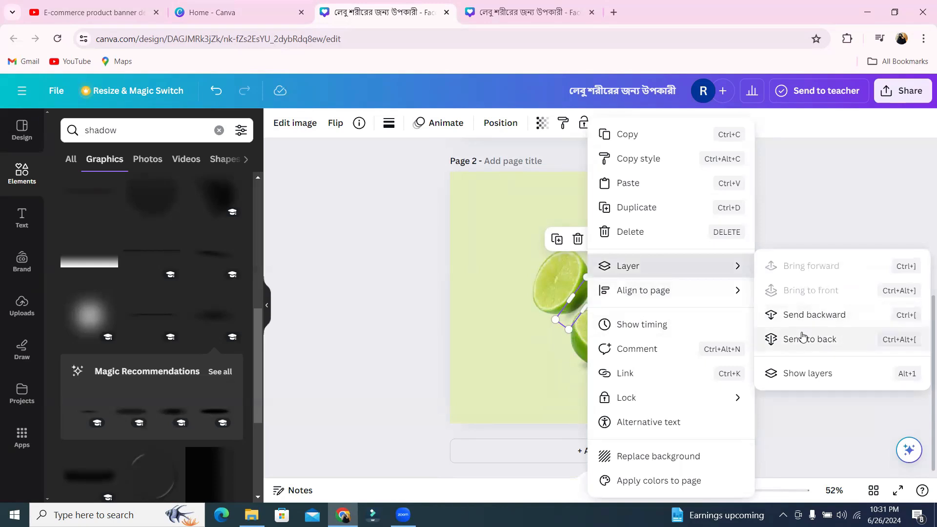
pyautogui.click(801, 336)
pyautogui.click(696, 280)
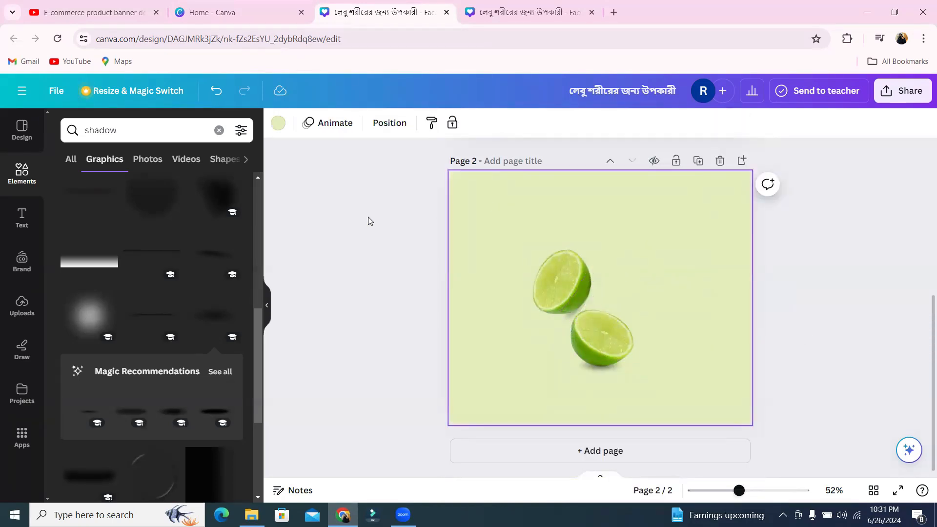
# Step: Search the elements for "water splash" and limit the results to graphics
pyautogui.click(8, 184)
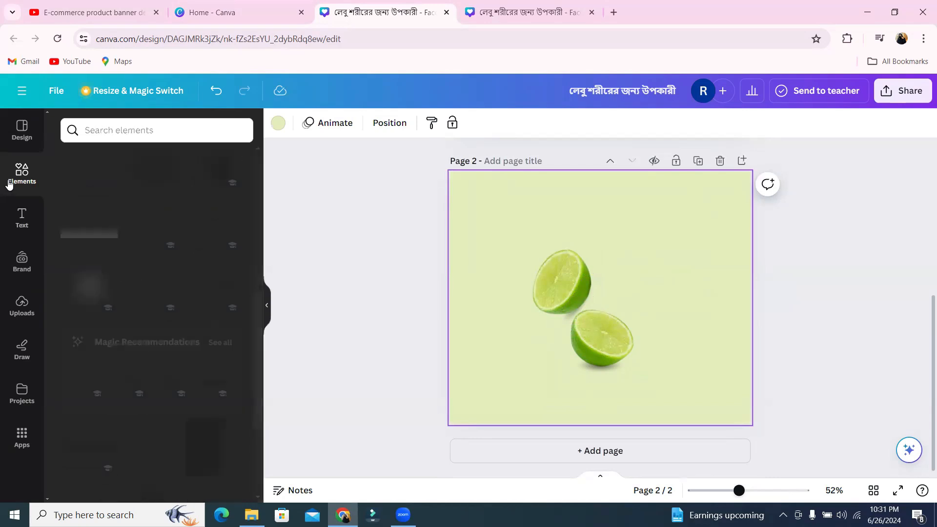
pyautogui.click(117, 130)
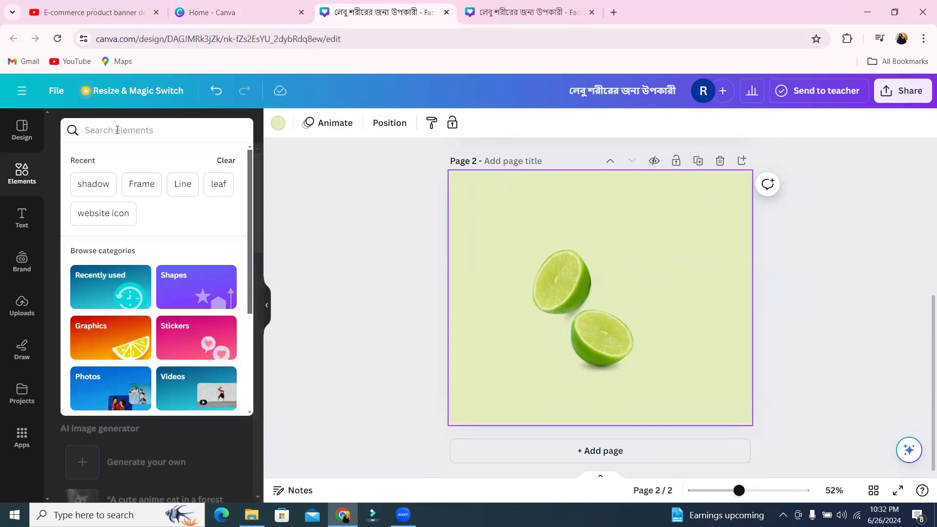
pyautogui.write('wat')
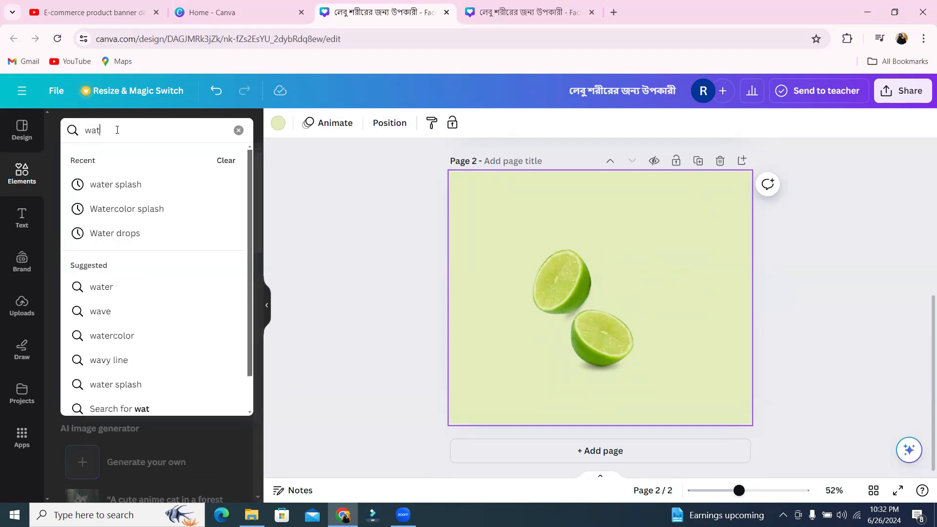
pyautogui.write('e')
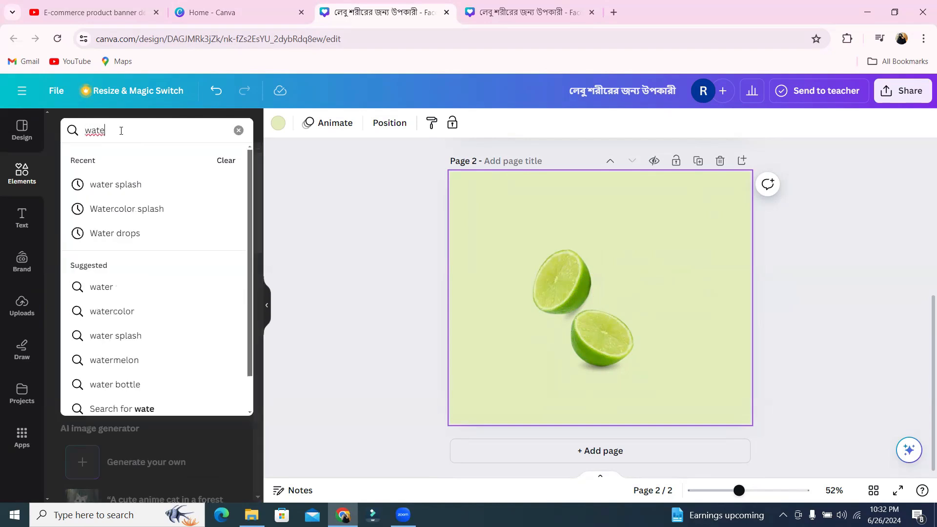
pyautogui.click(117, 184)
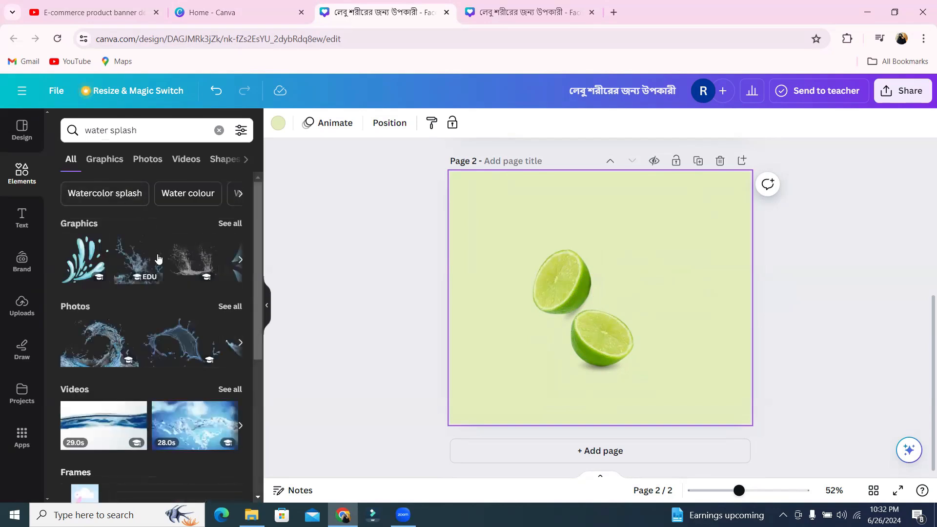
pyautogui.click(104, 159)
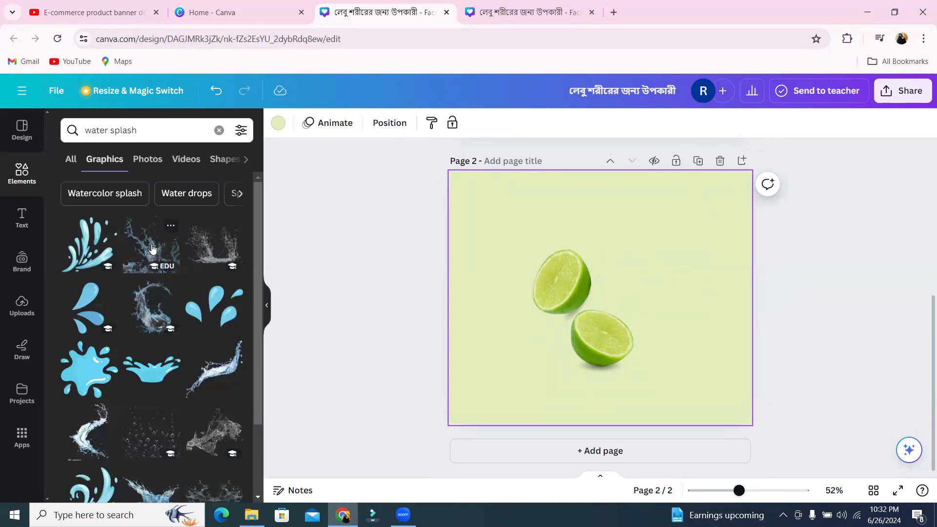
# Step: Look through the water splash graphics for one matching the splash around the limes on page 1
pyautogui.scroll(-10, 154, 250)
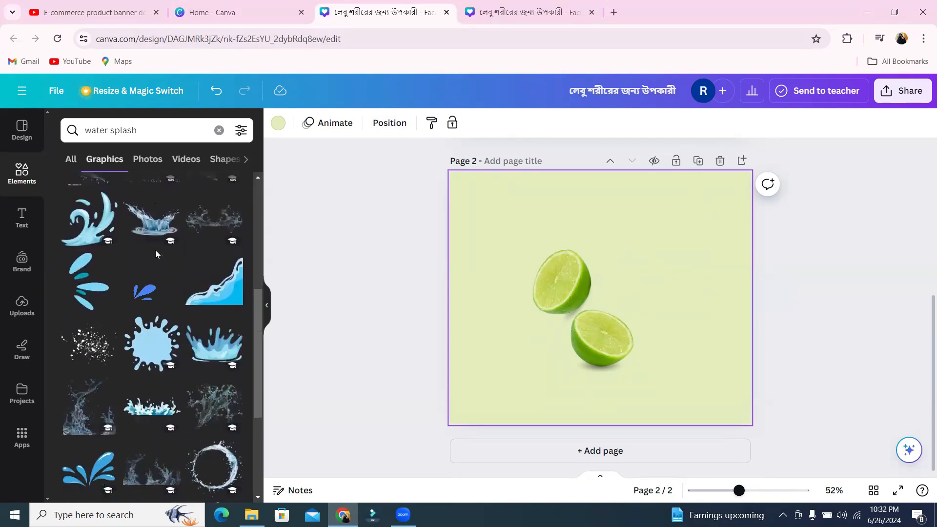
pyautogui.scroll(-5, 157, 255)
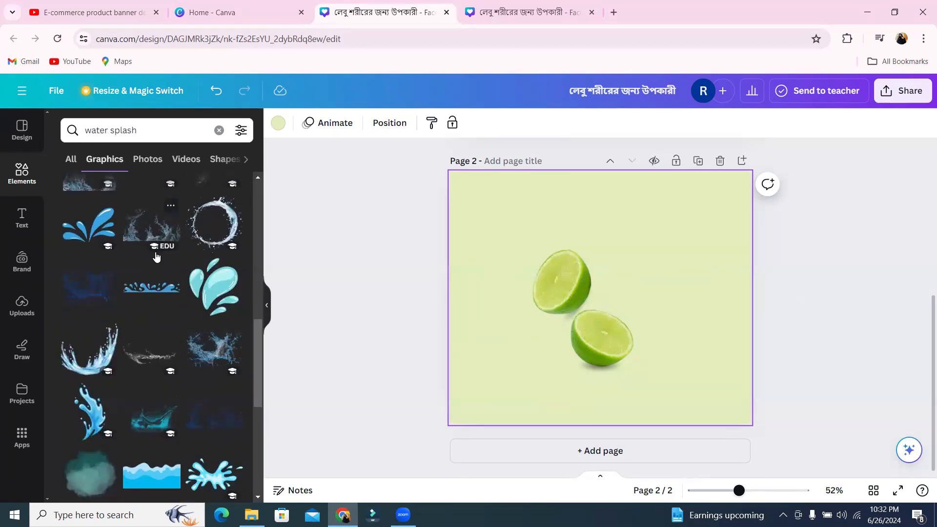
pyautogui.scroll(3, 157, 256)
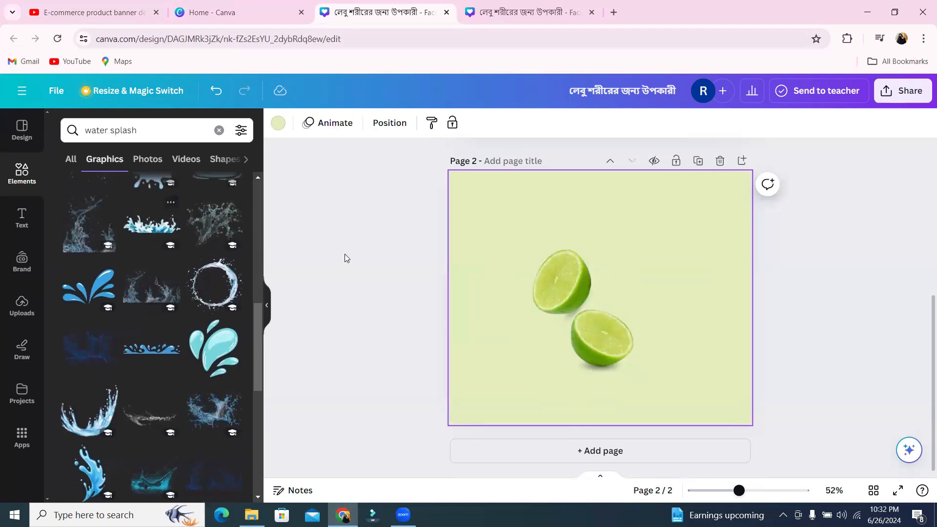
pyautogui.scroll(5, 555, 224)
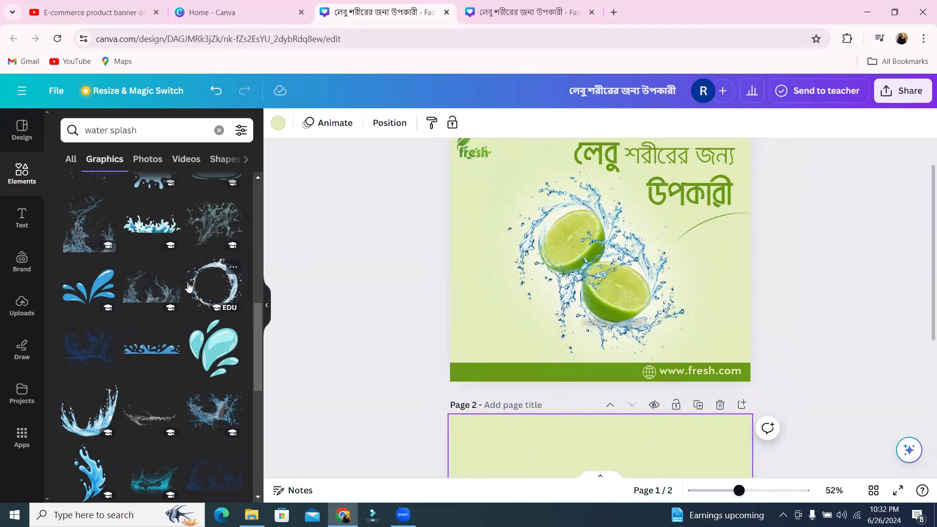
pyautogui.scroll(-4, 189, 286)
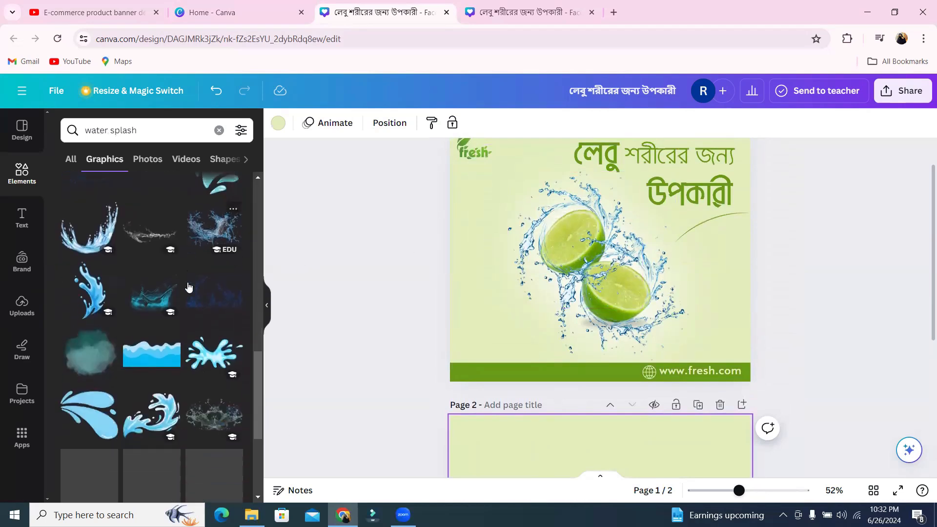
pyautogui.scroll(-4, 189, 286)
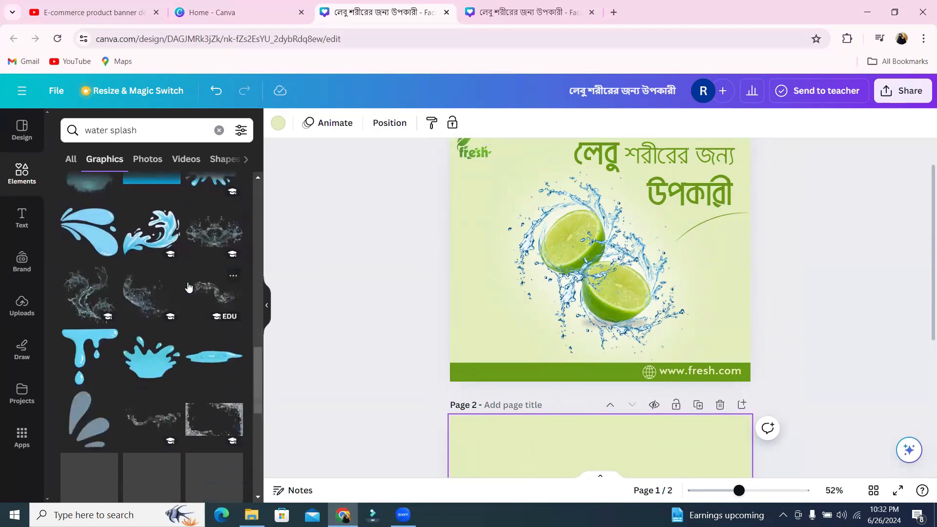
pyautogui.scroll(-4, 189, 286)
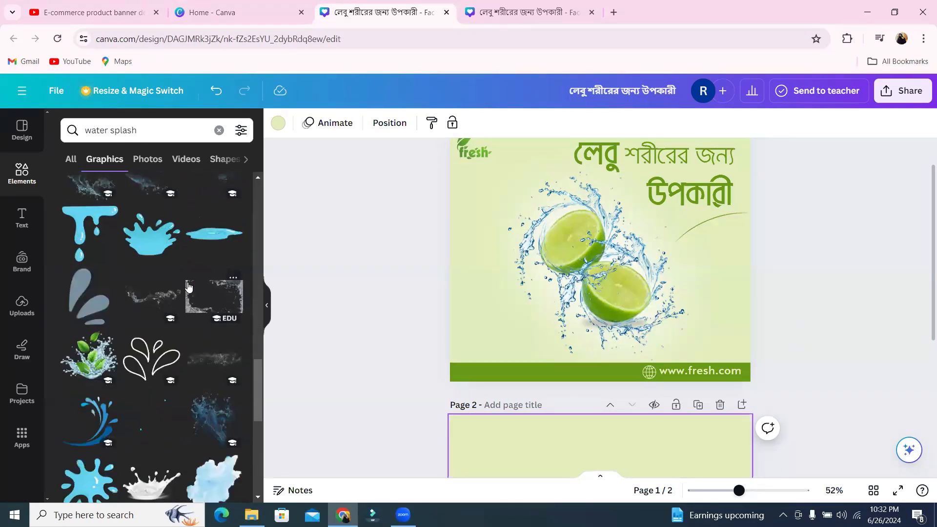
pyautogui.scroll(5, 185, 285)
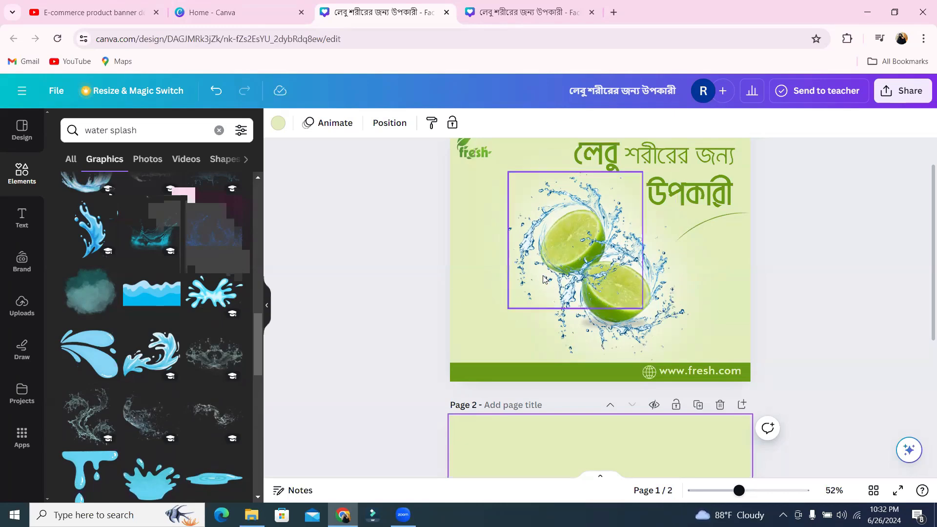
pyautogui.scroll(-5, 542, 279)
pyautogui.scroll(5, 199, 310)
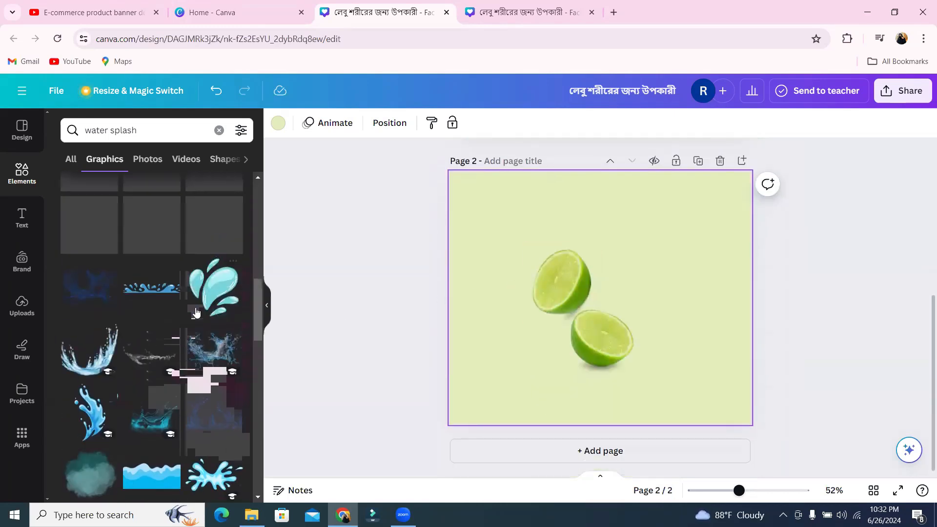
pyautogui.scroll(5, 198, 311)
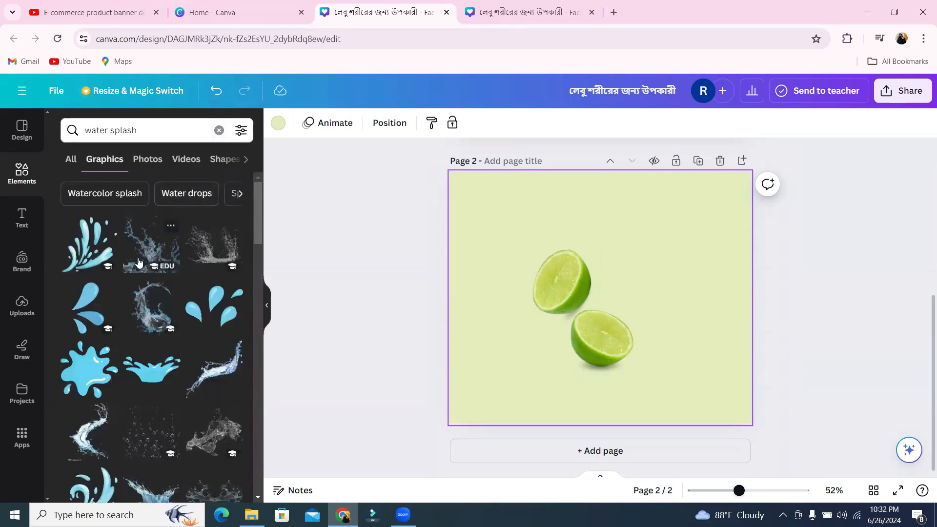
# Step: Clear the element search, show all recently used elements, and add the circular water splash to page 2
pyautogui.click(219, 130)
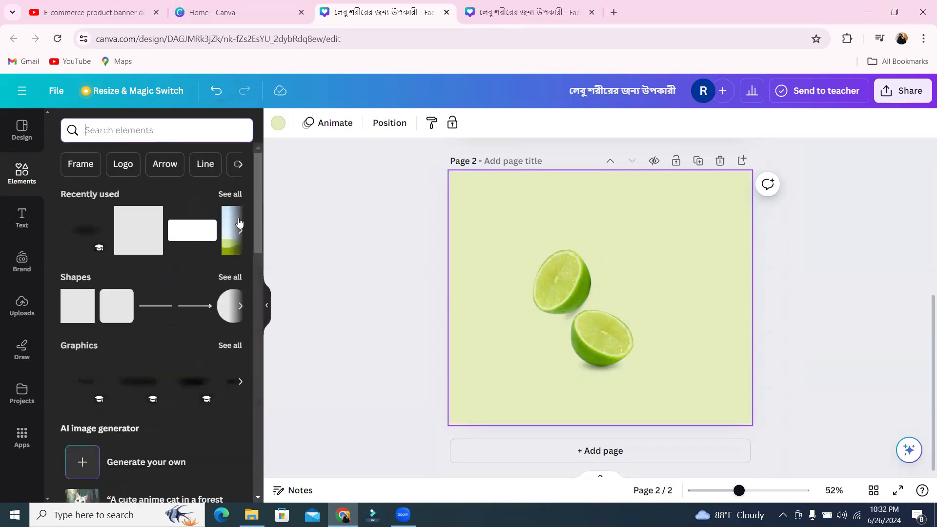
pyautogui.click(236, 195)
pyautogui.scroll(-3, 201, 243)
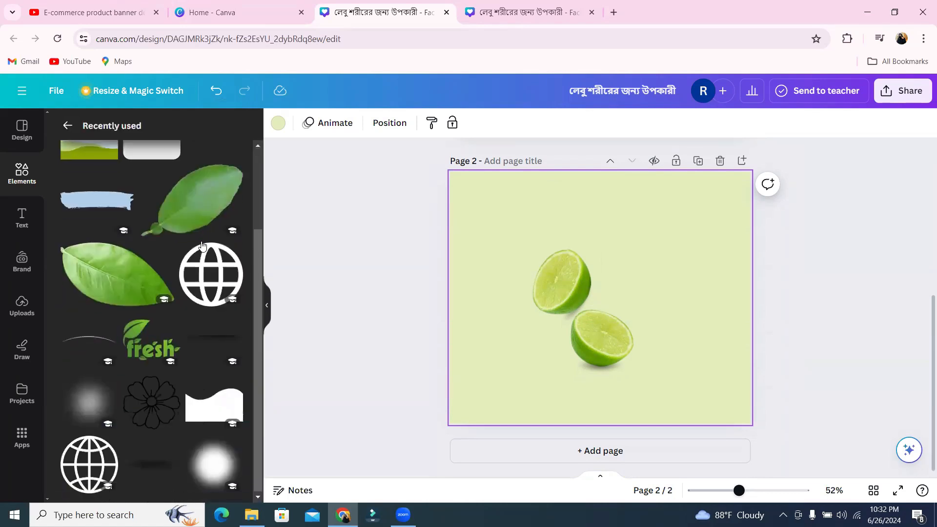
pyautogui.scroll(-7, 202, 245)
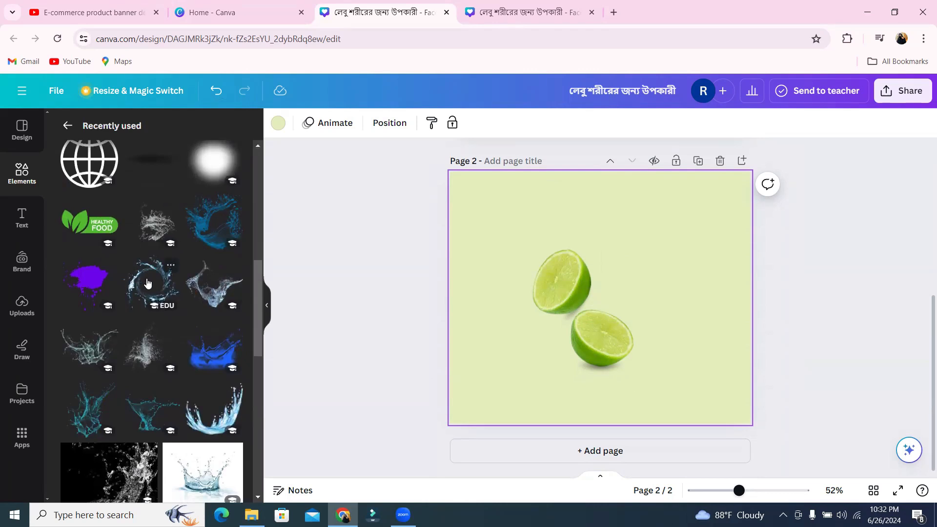
pyautogui.click(148, 283)
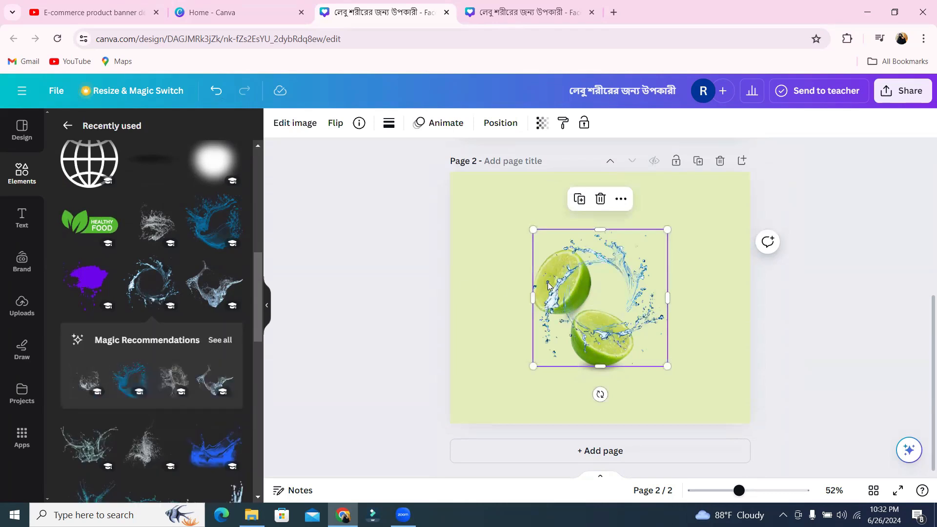
# Step: Move the circular splash around the lower lime and fine-tune its size so it encircles the fruit
pyautogui.moveTo(599, 289); pyautogui.dragTo(600, 324)
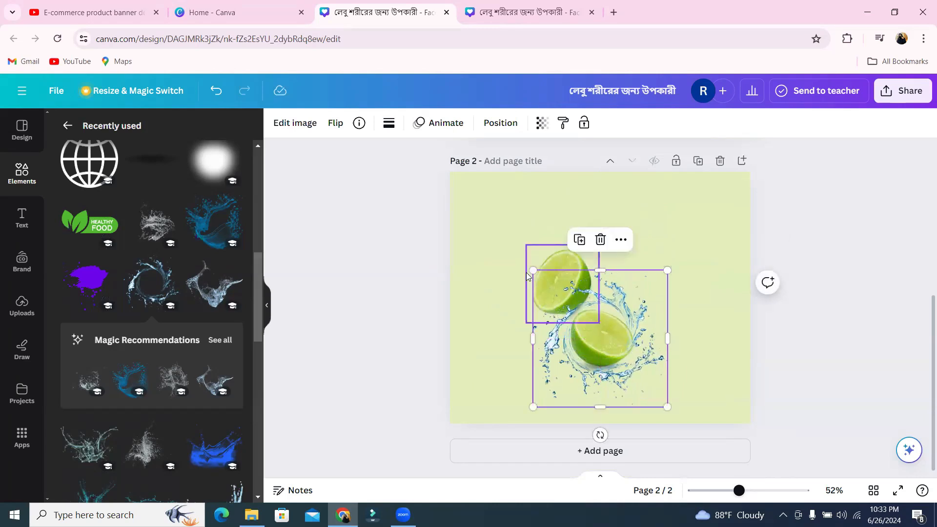
pyautogui.moveTo(532, 270); pyautogui.dragTo(536, 272)
pyautogui.moveTo(618, 307); pyautogui.dragTo(614, 297)
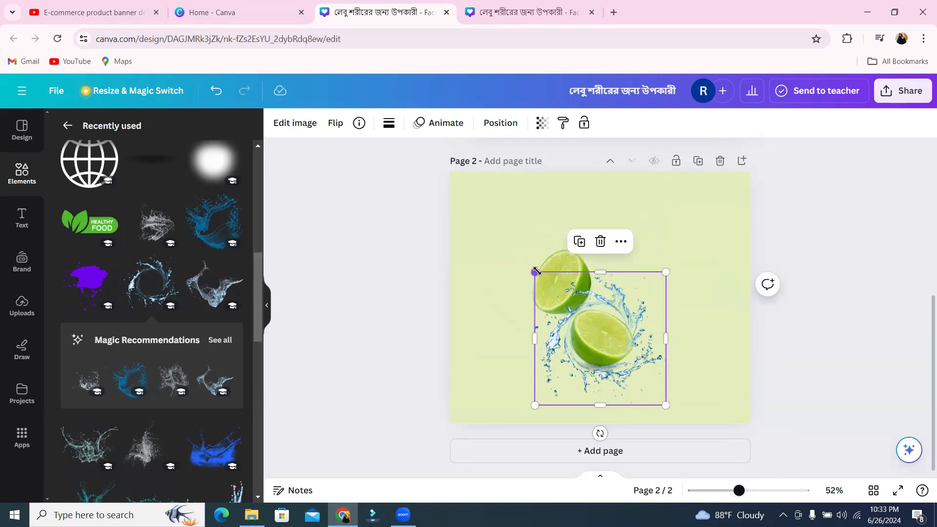
pyautogui.moveTo(535, 272); pyautogui.dragTo(530, 267)
pyautogui.moveTo(602, 294); pyautogui.dragTo(603, 291)
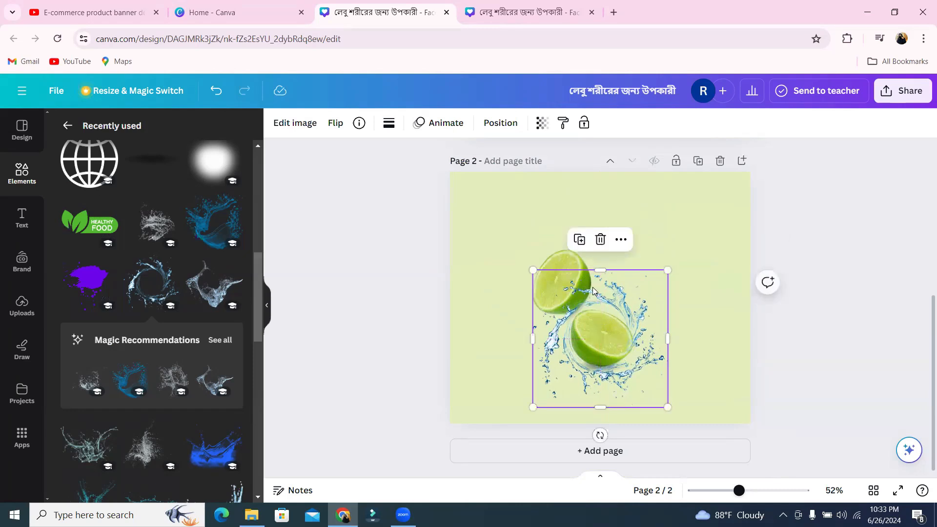
# Step: Duplicate the splash, move the copy around the upper lime, and shrink it slightly
pyautogui.click(579, 244)
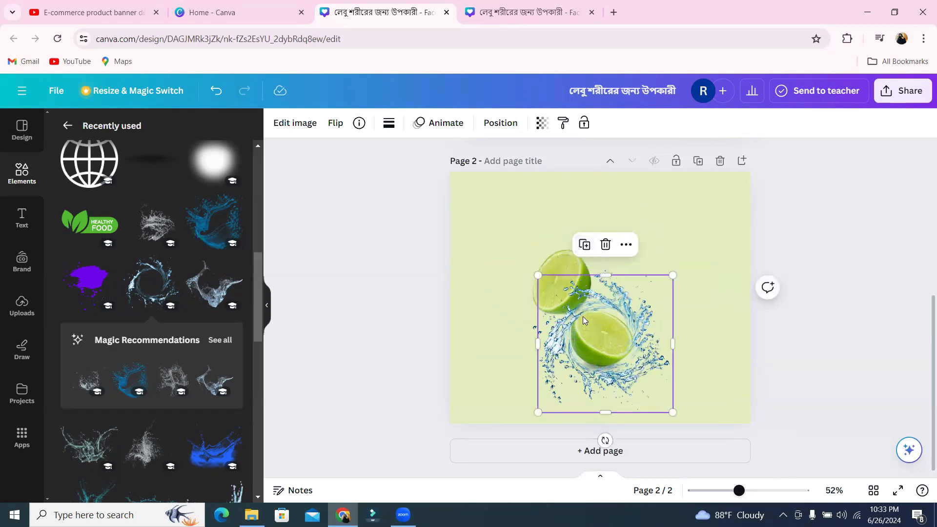
pyautogui.moveTo(587, 310); pyautogui.dragTo(539, 247)
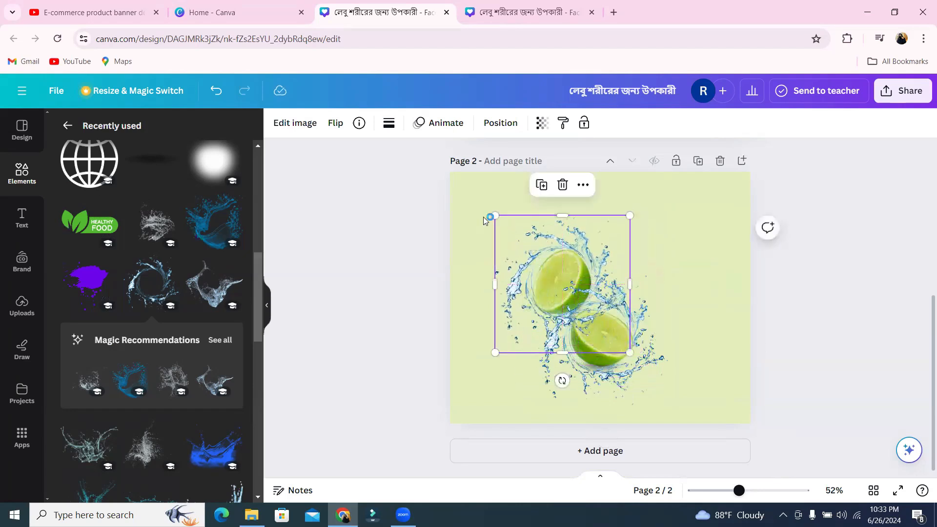
pyautogui.moveTo(494, 214); pyautogui.dragTo(499, 216)
pyautogui.moveTo(586, 260); pyautogui.dragTo(580, 251)
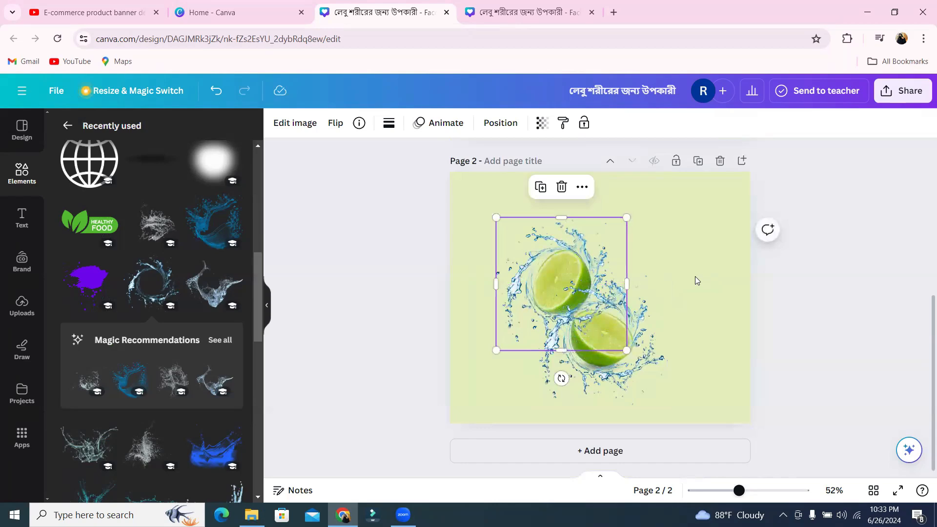
# Step: Add the green "fresh" leaf logo from the recently used elements and place it in page 2's upper-left corner, as on page 1
pyautogui.scroll(4, 695, 276)
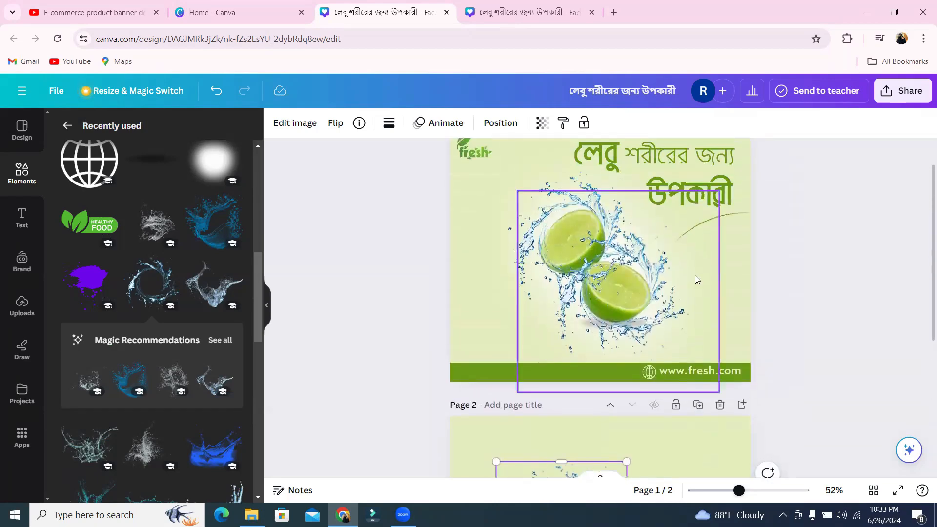
pyautogui.scroll(-2, 695, 275)
pyautogui.scroll(4, 695, 275)
pyautogui.scroll(-3, 488, 273)
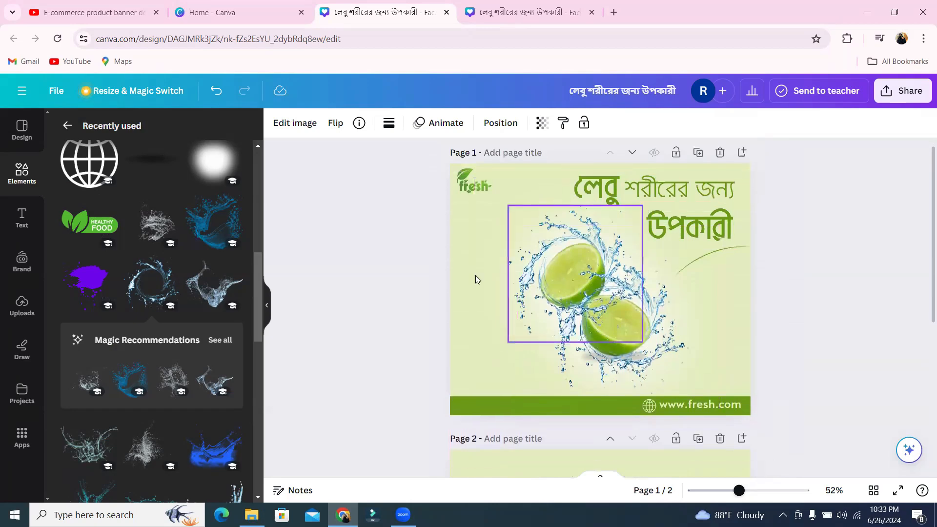
pyautogui.scroll(5, 162, 256)
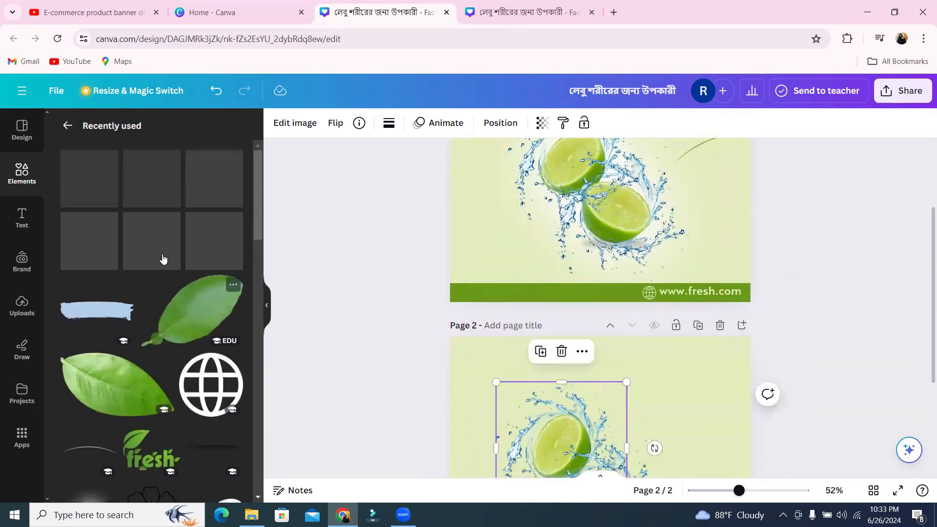
pyautogui.click(149, 453)
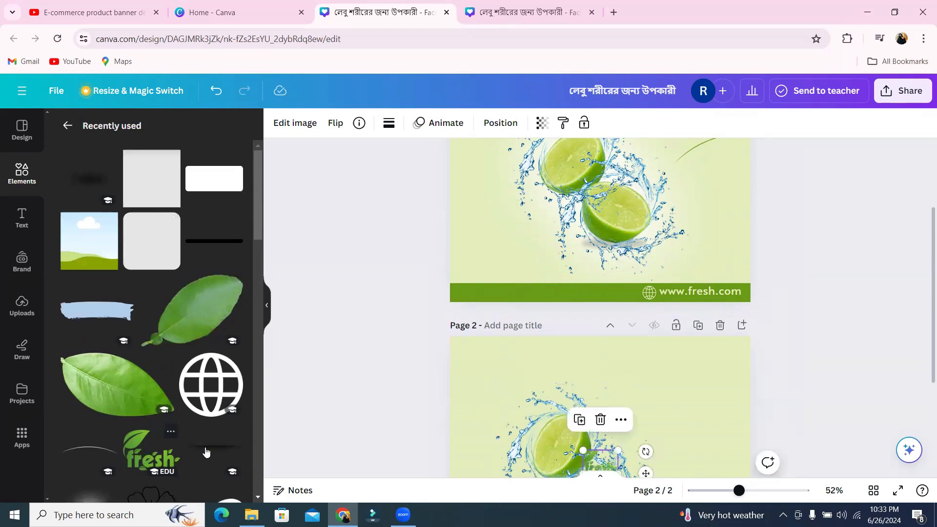
pyautogui.moveTo(598, 463); pyautogui.dragTo(474, 353)
pyautogui.scroll(-3, 610, 384)
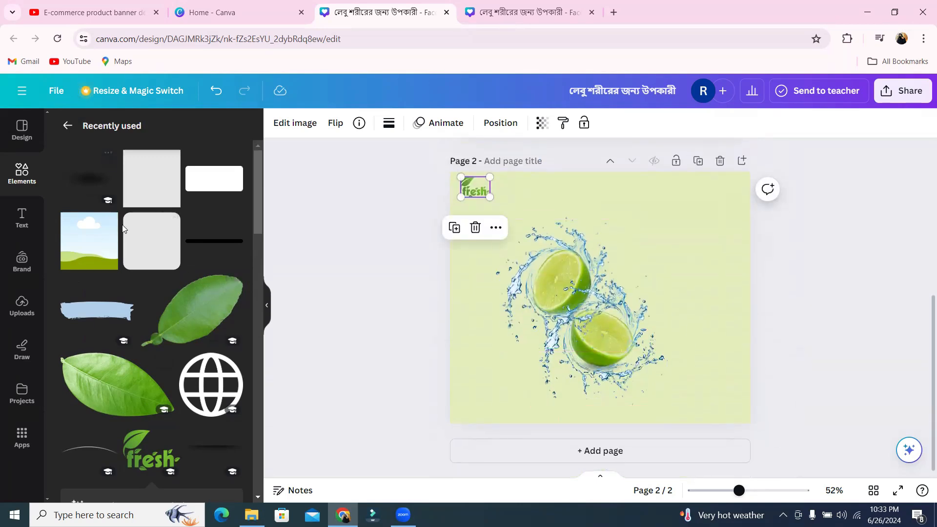
# Step: Search the elements for "shadow", limit the results to graphics, and add the soft round white glow to page 2
pyautogui.click(23, 174)
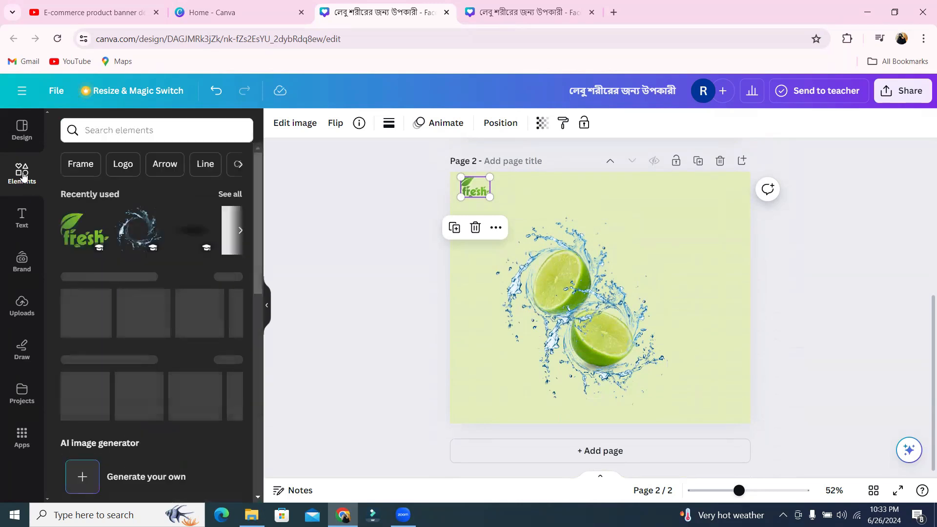
pyautogui.click(126, 124)
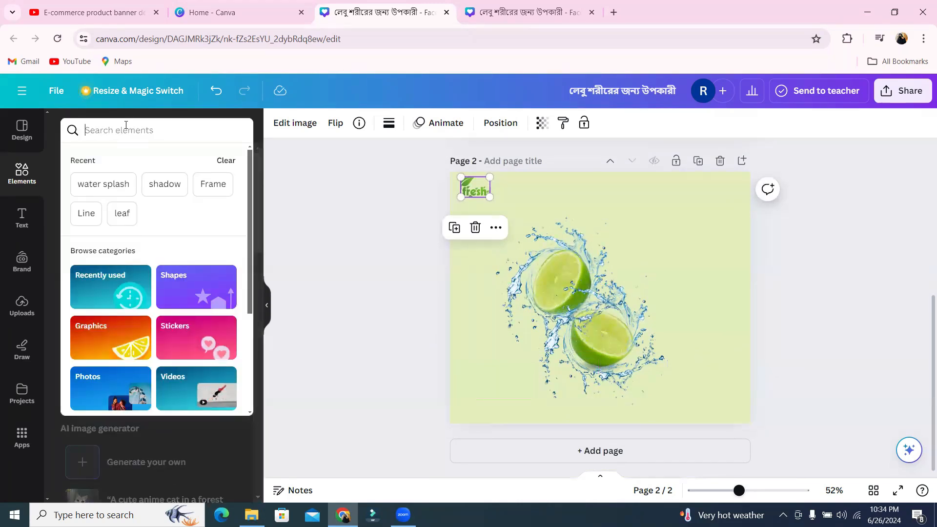
pyautogui.click(163, 185)
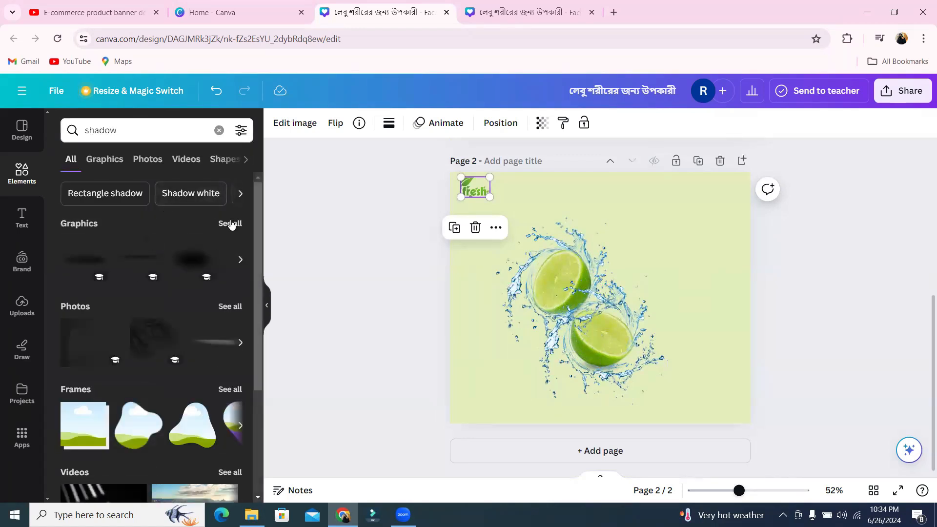
pyautogui.click(231, 224)
pyautogui.scroll(-2, 157, 250)
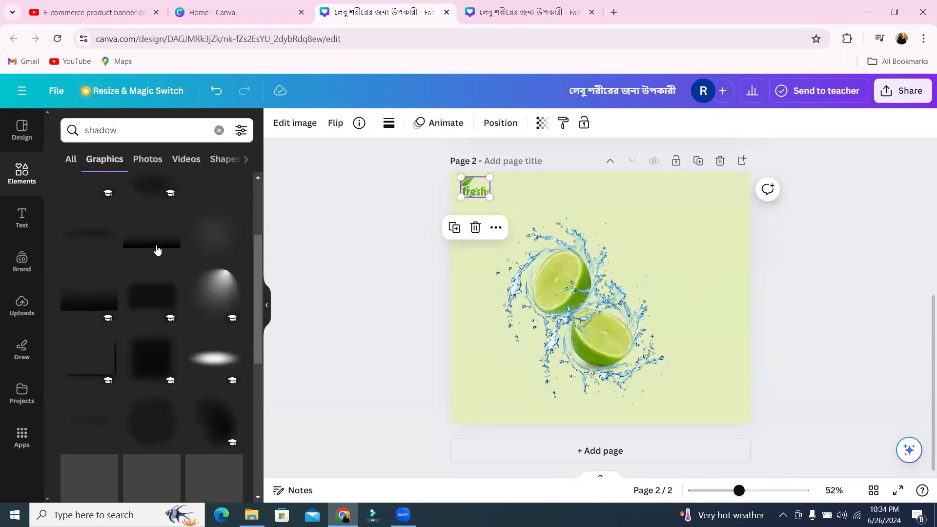
pyautogui.scroll(-5, 157, 250)
pyautogui.click(90, 403)
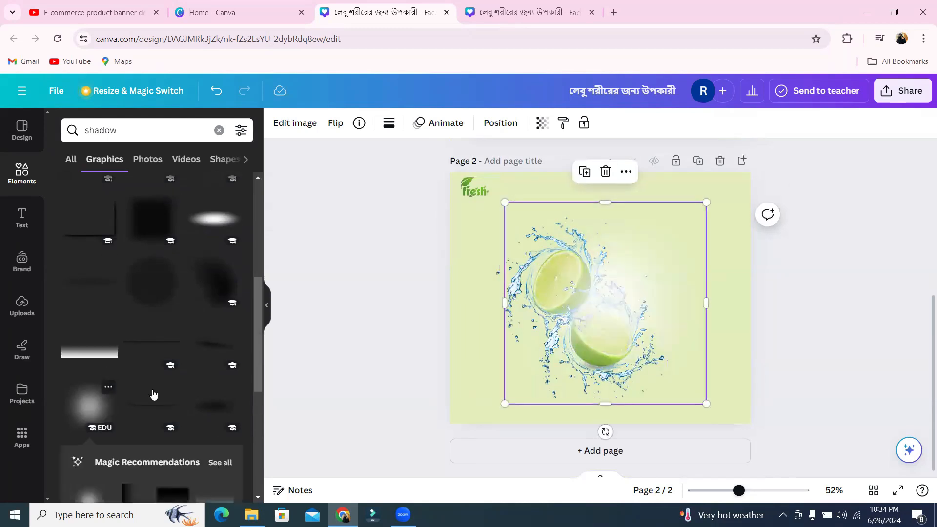
# Step: Try the white glow at about two-thirds size in page 2's upper-right corner, and delete it
pyautogui.moveTo(607, 313); pyautogui.dragTo(603, 338)
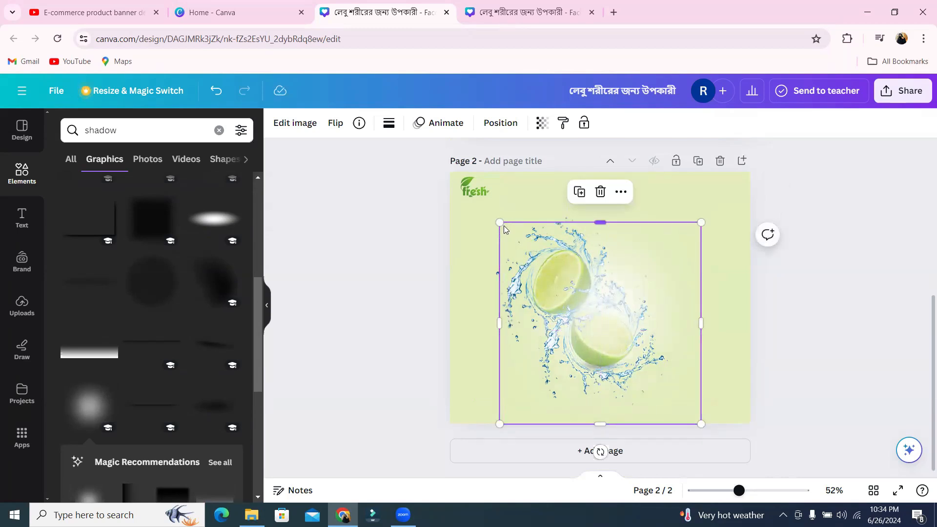
pyautogui.moveTo(499, 222); pyautogui.dragTo(570, 293)
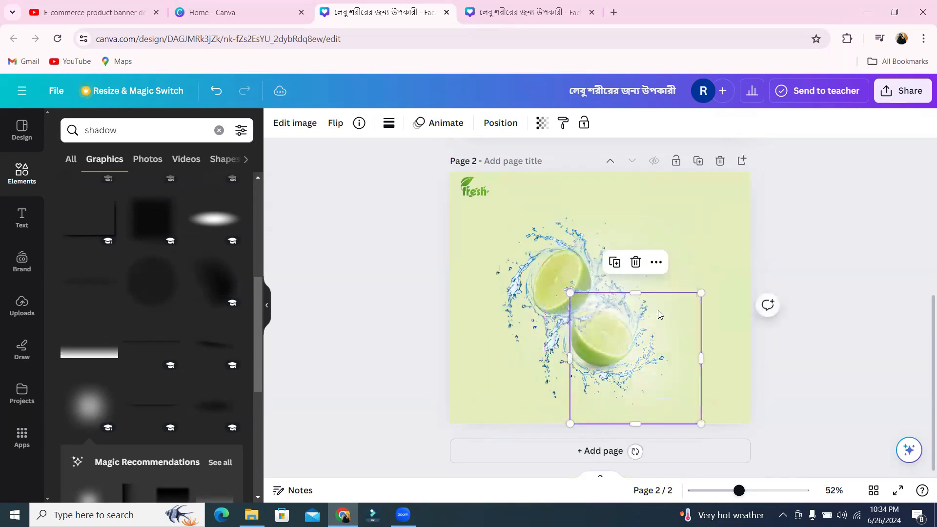
pyautogui.moveTo(659, 313); pyautogui.dragTo(732, 184)
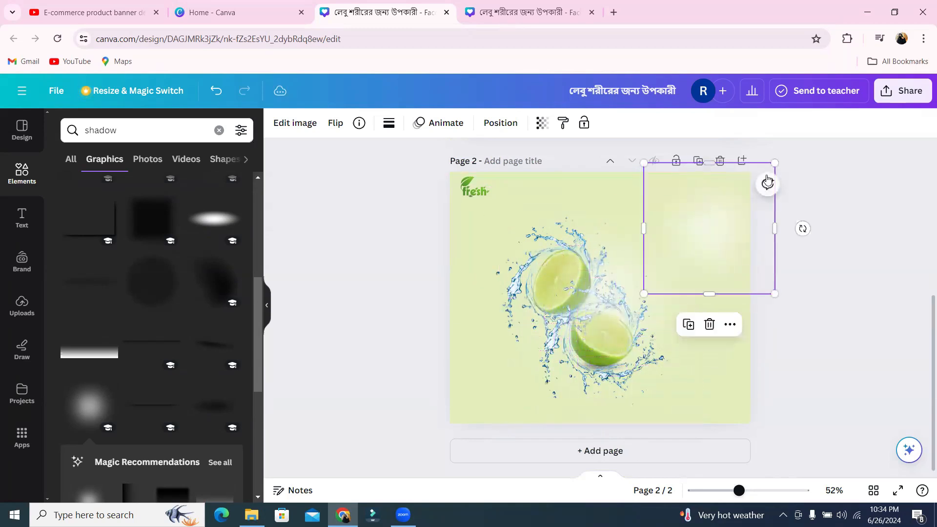
pyautogui.click(709, 330)
# Step: Place the white glow on page 2 again, shrink it to about two-thirds, center it over the lower lime, and send it to the back
pyautogui.moveTo(617, 330)
pyautogui.mouseDown()
pyautogui.moveTo(613, 308)
pyautogui.moveTo(618, 328)
pyautogui.mouseUp()
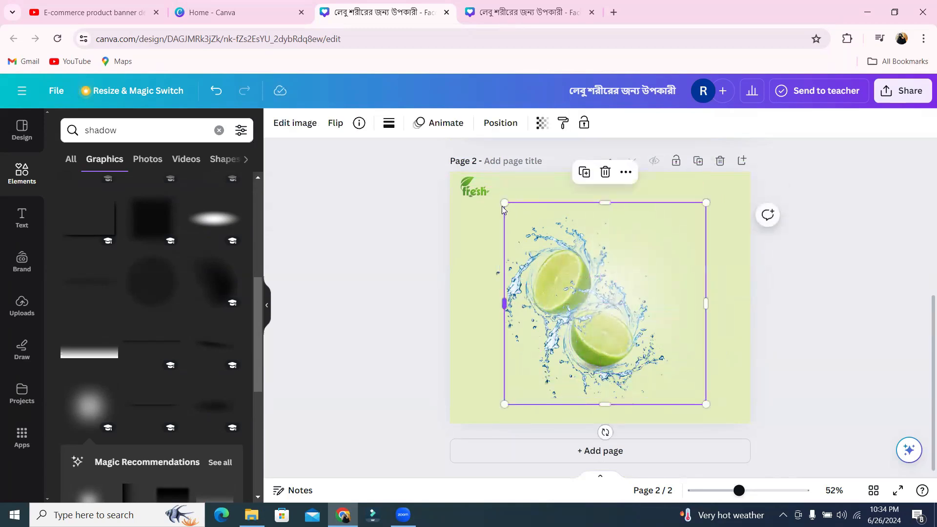
pyautogui.moveTo(503, 205); pyautogui.dragTo(573, 271)
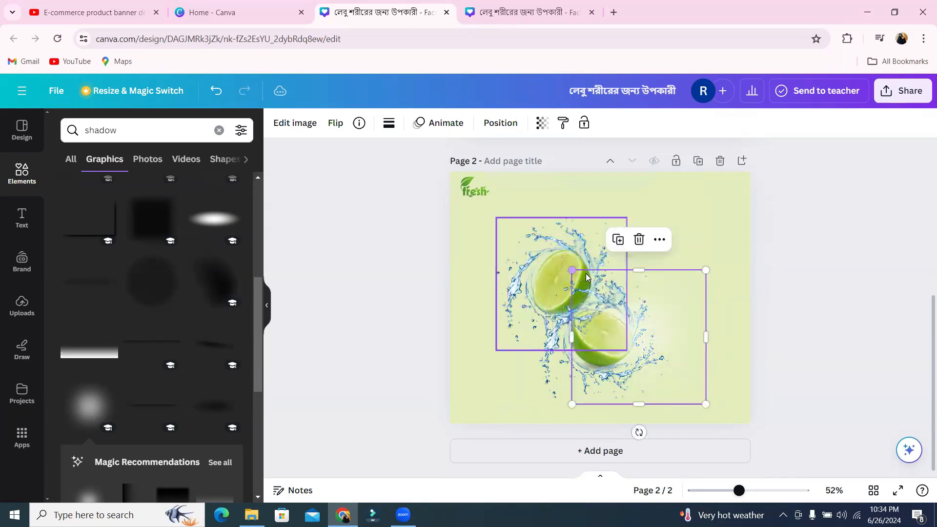
pyautogui.moveTo(690, 328); pyautogui.dragTo(641, 309)
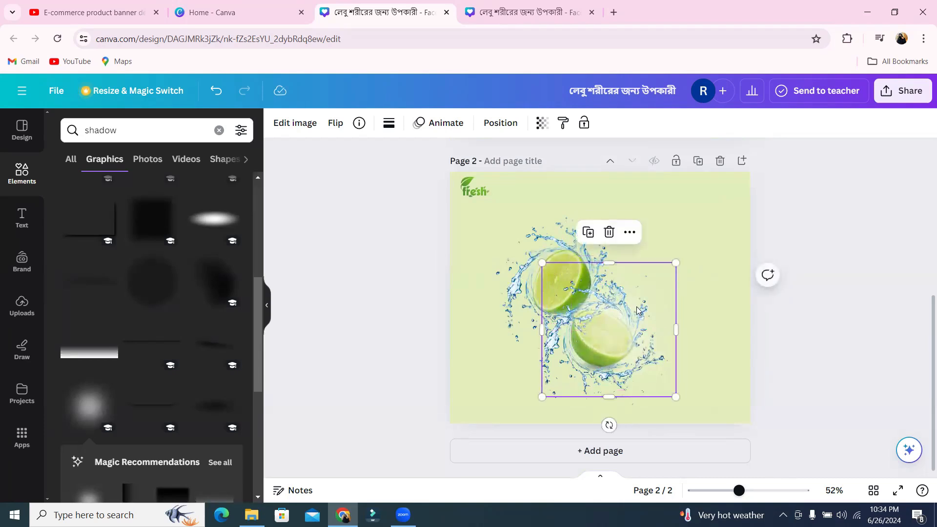
pyautogui.rightClick(639, 310)
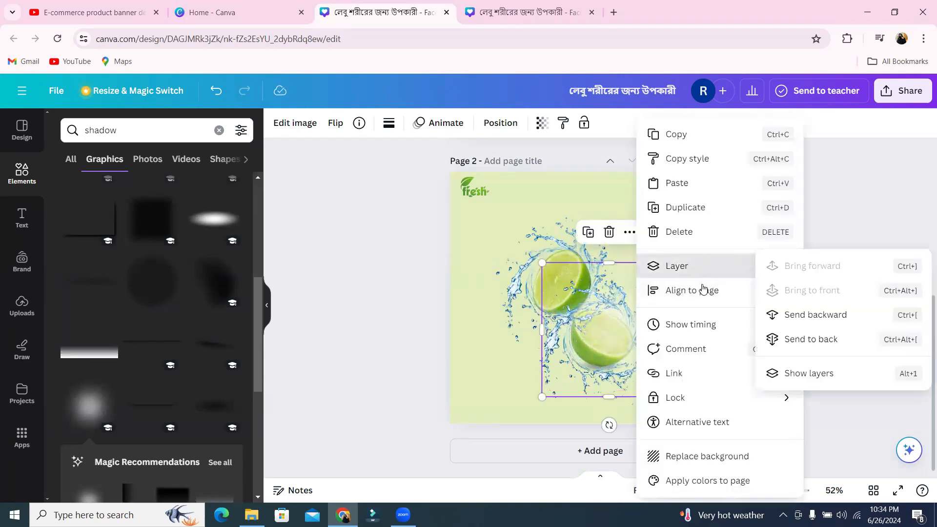
pyautogui.moveTo(718, 259)
pyautogui.click(795, 337)
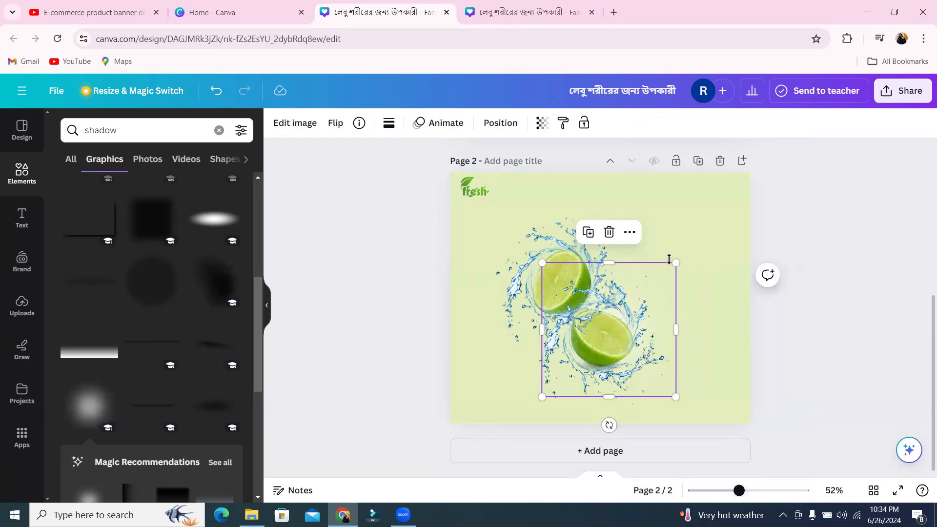
# Step: Duplicate the glow around the lower lime twice, sending each copy to the back
pyautogui.click(588, 233)
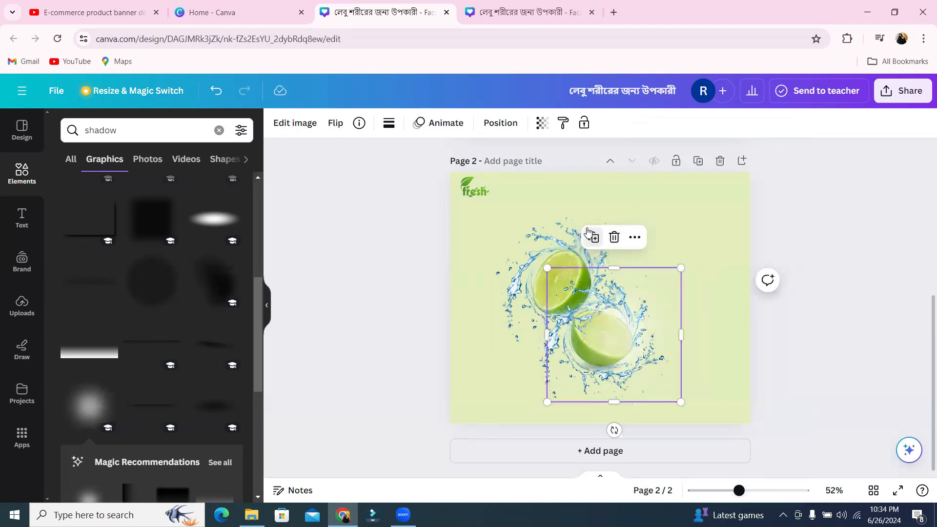
pyautogui.rightClick(607, 304)
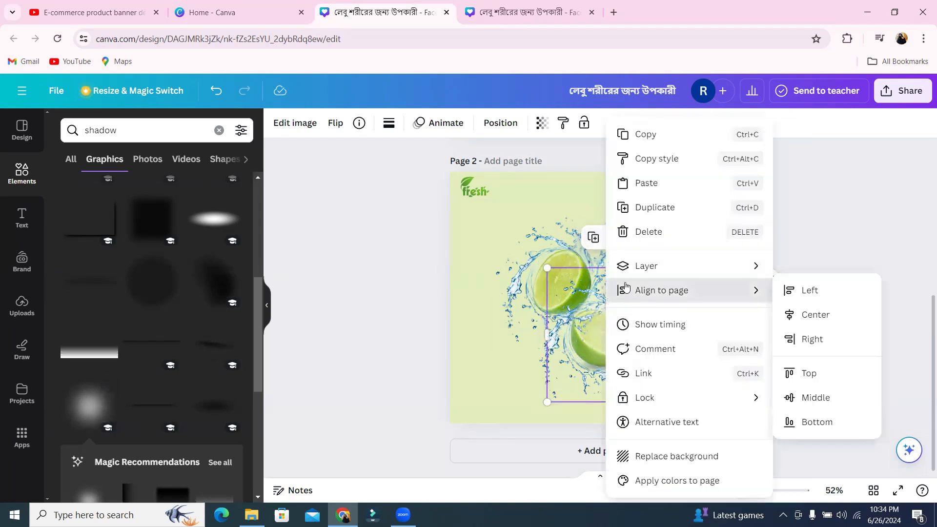
pyautogui.moveTo(634, 273)
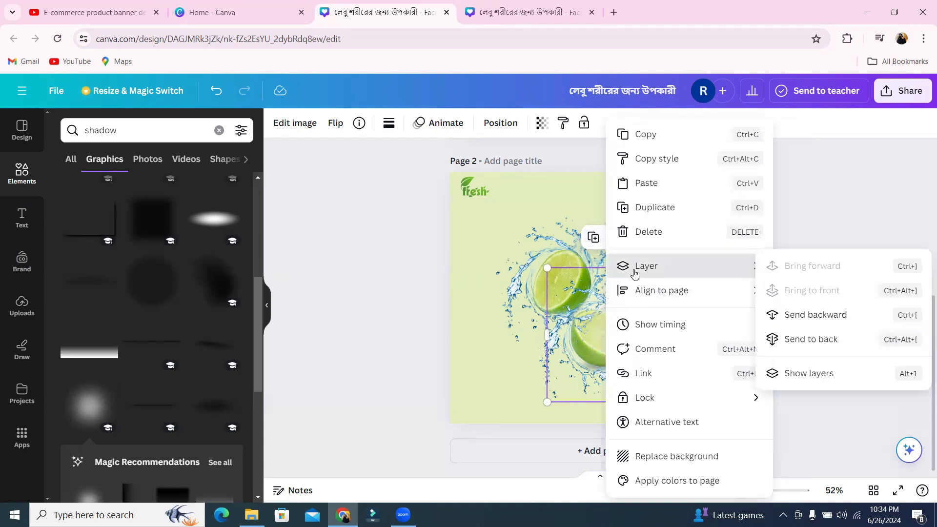
pyautogui.click(803, 339)
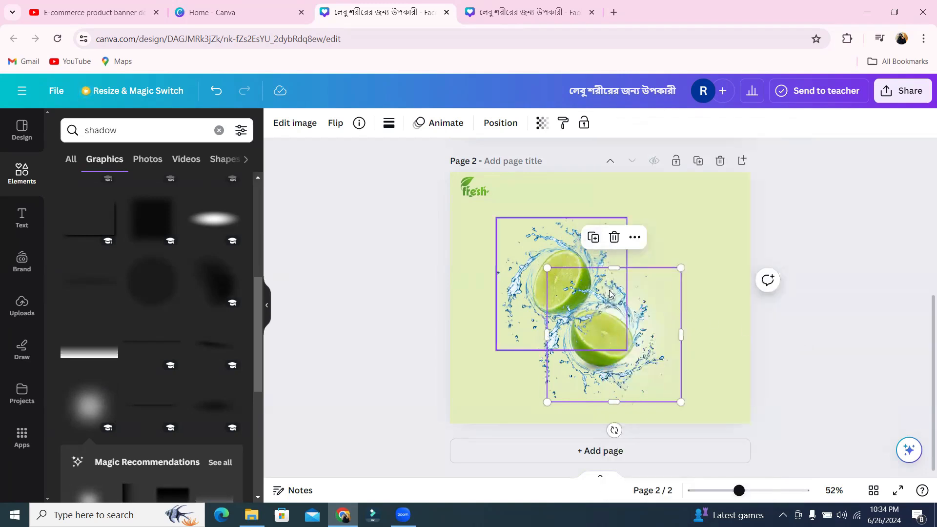
pyautogui.click(593, 238)
pyautogui.rightClick(639, 301)
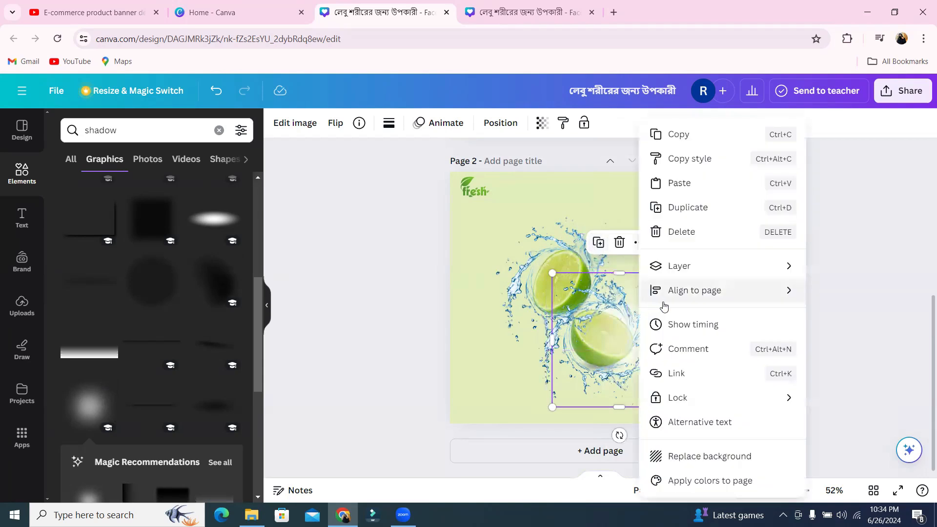
pyautogui.moveTo(662, 268)
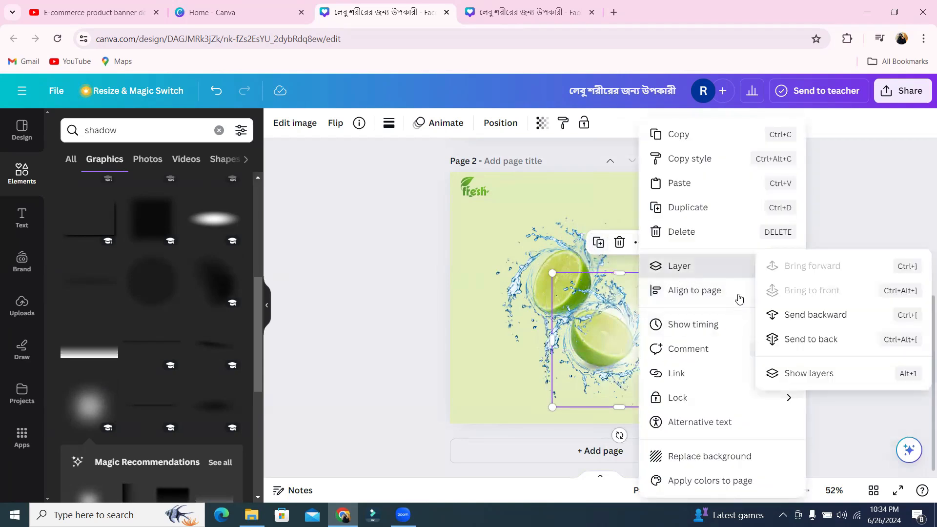
pyautogui.click(797, 336)
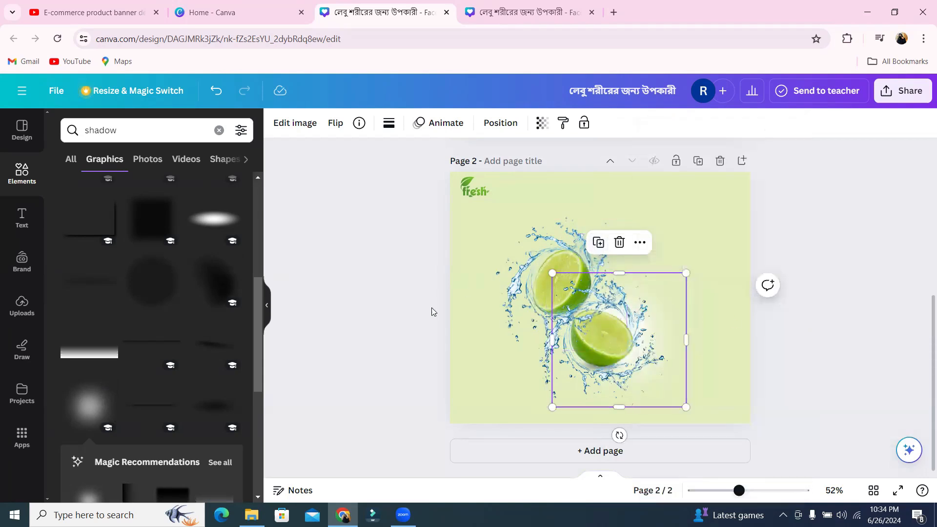
# Step: Duplicate the glow again, move the copy over the upper lime, and send it to the back
pyautogui.click(598, 242)
pyautogui.moveTo(625, 327); pyautogui.dragTo(566, 261)
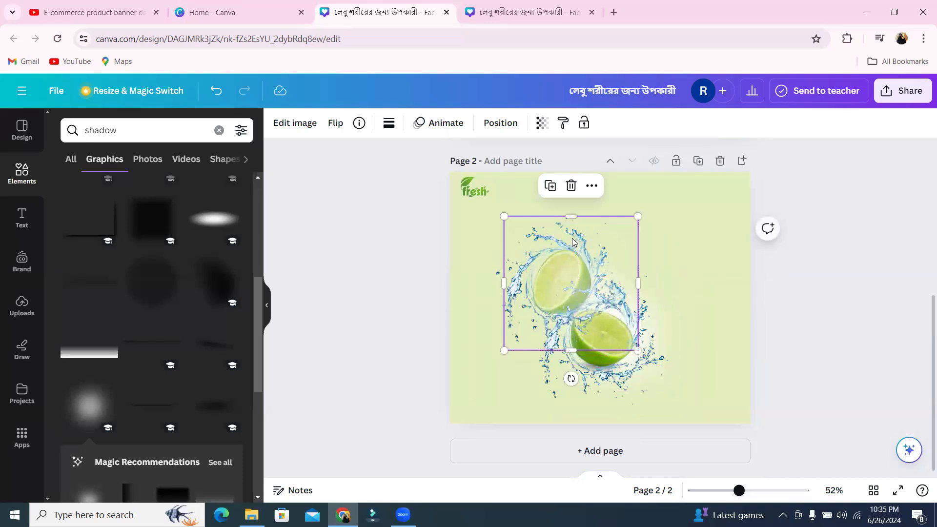
pyautogui.rightClick(574, 240)
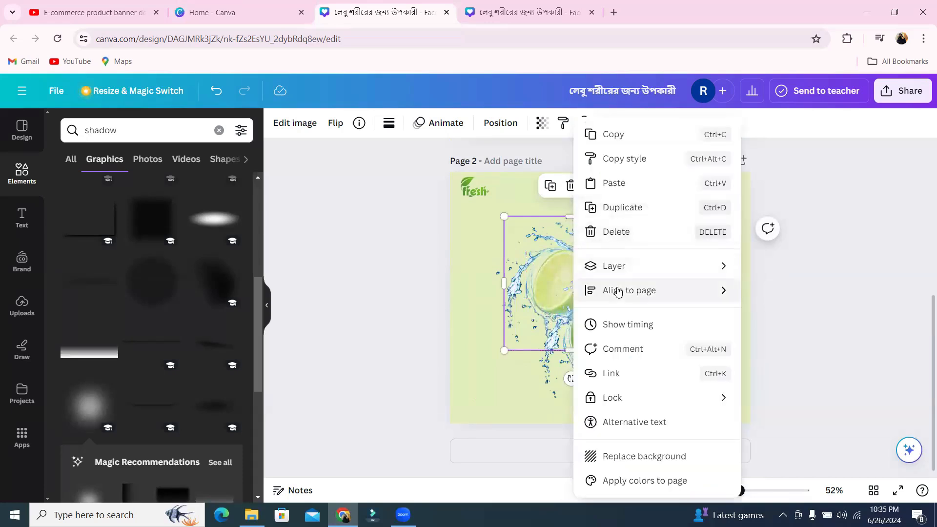
pyautogui.moveTo(623, 273)
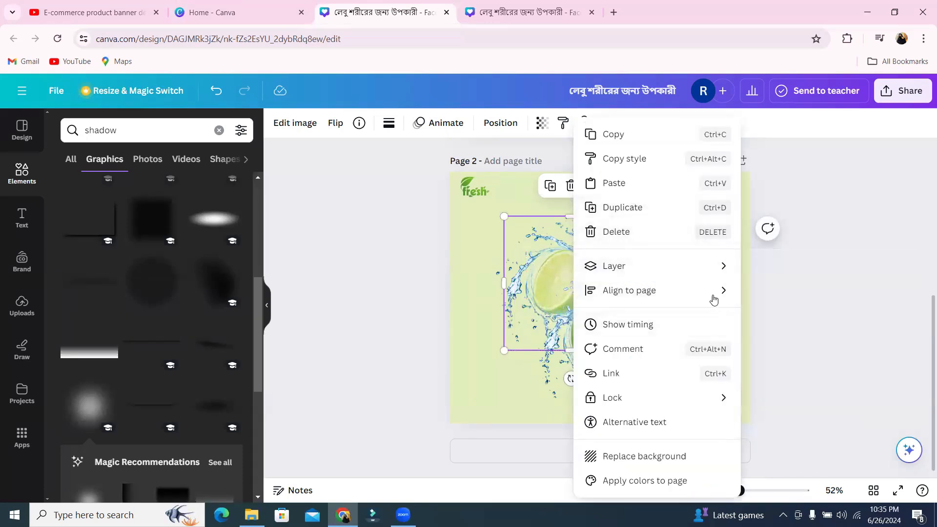
pyautogui.click(799, 345)
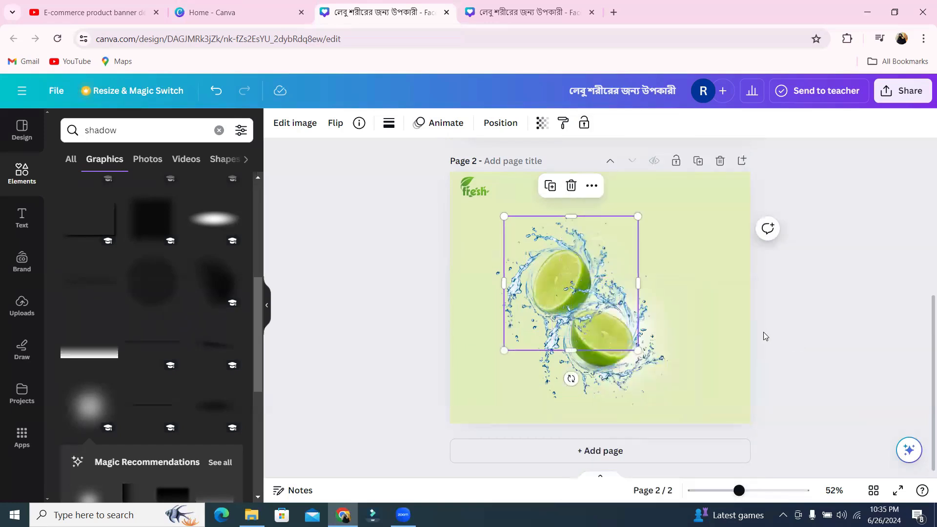
# Step: Duplicate the upper lime's glow twice more, place each copy slightly offset over that lime, and send each to the back
pyautogui.click(550, 187)
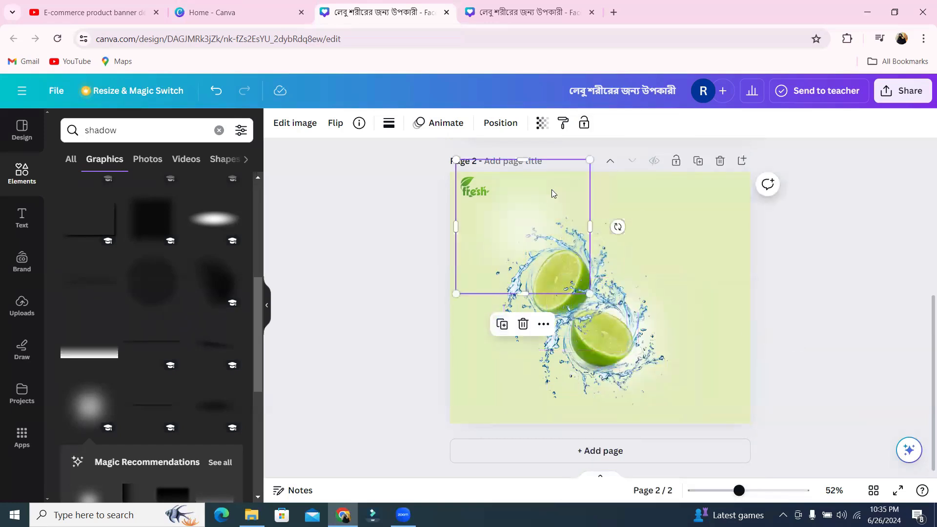
pyautogui.moveTo(537, 230); pyautogui.dragTo(573, 275)
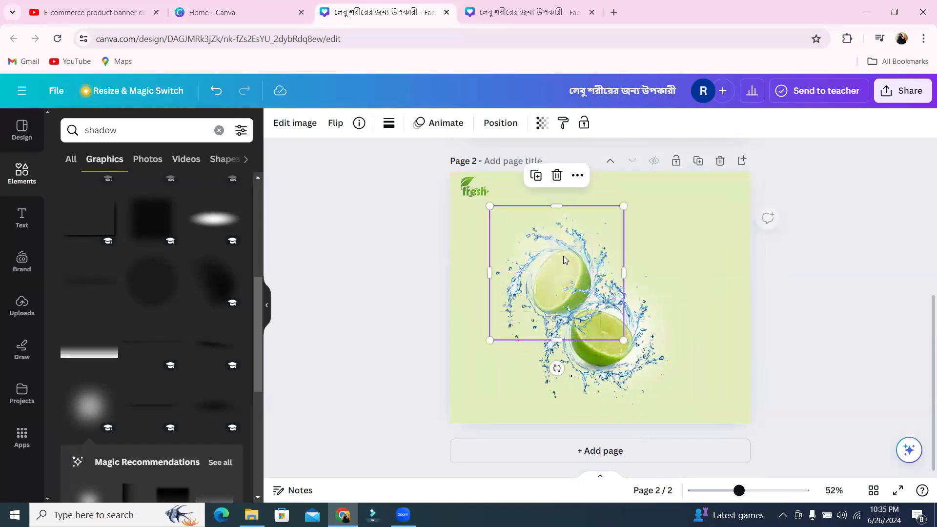
pyautogui.rightClick(566, 227)
pyautogui.moveTo(576, 272)
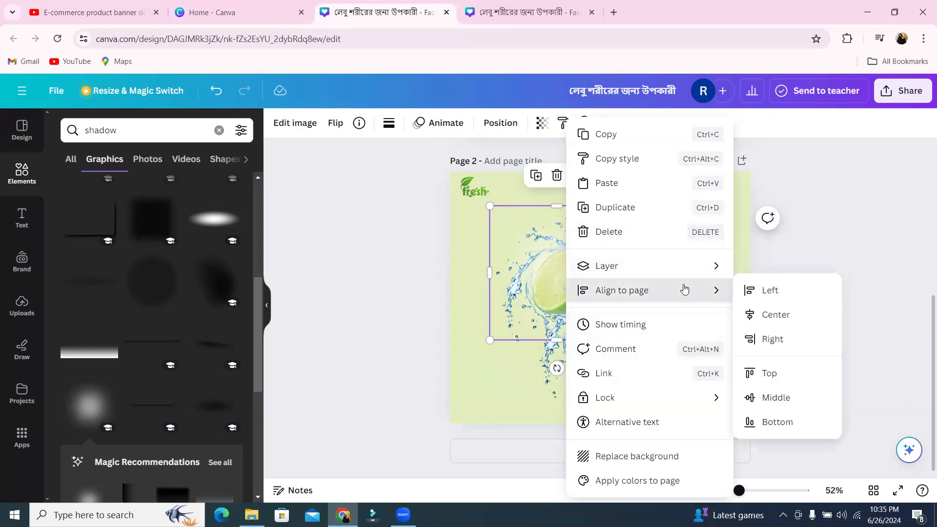
pyautogui.moveTo(685, 275)
pyautogui.click(769, 338)
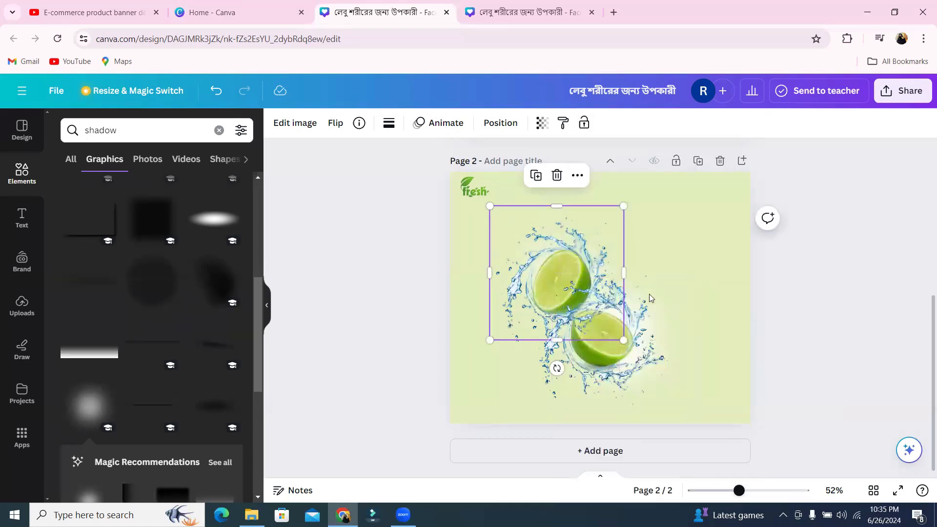
pyautogui.click(536, 177)
pyautogui.moveTo(548, 257); pyautogui.dragTo(566, 272)
pyautogui.rightClick(566, 272)
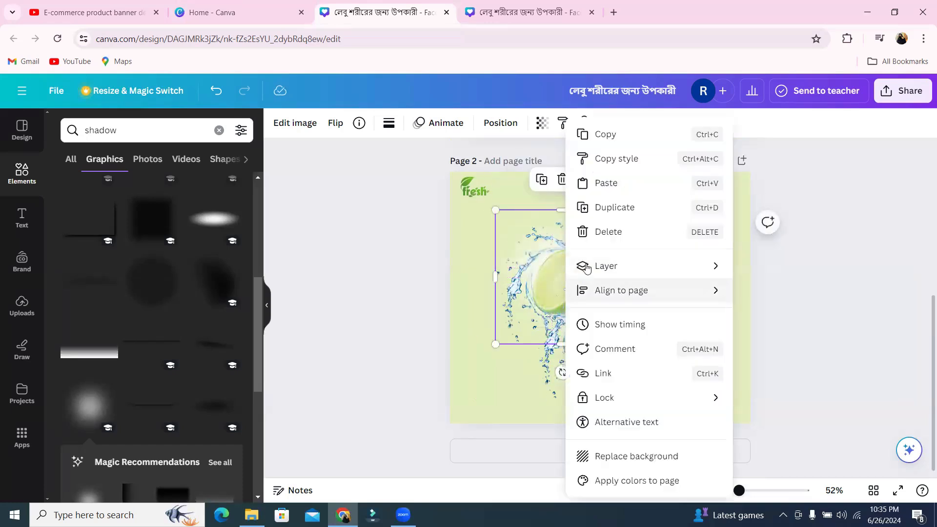
pyautogui.moveTo(588, 267)
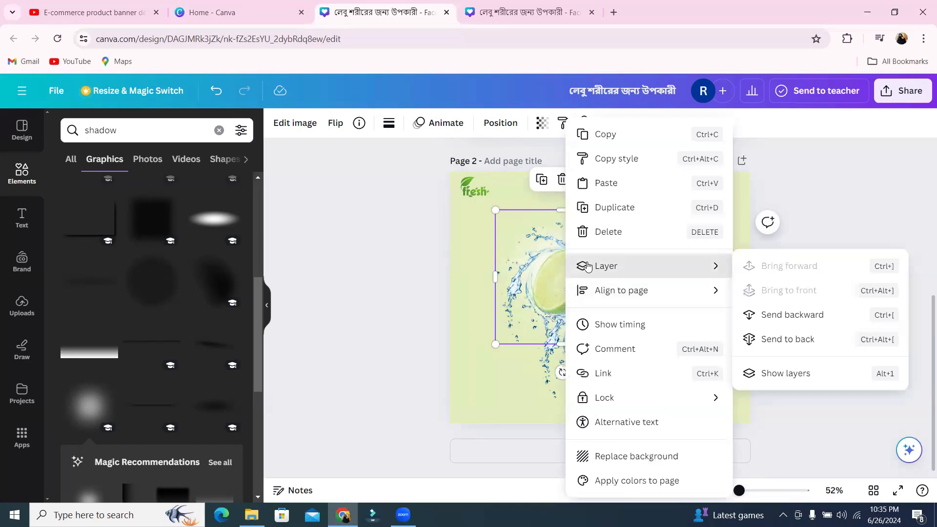
pyautogui.click(756, 340)
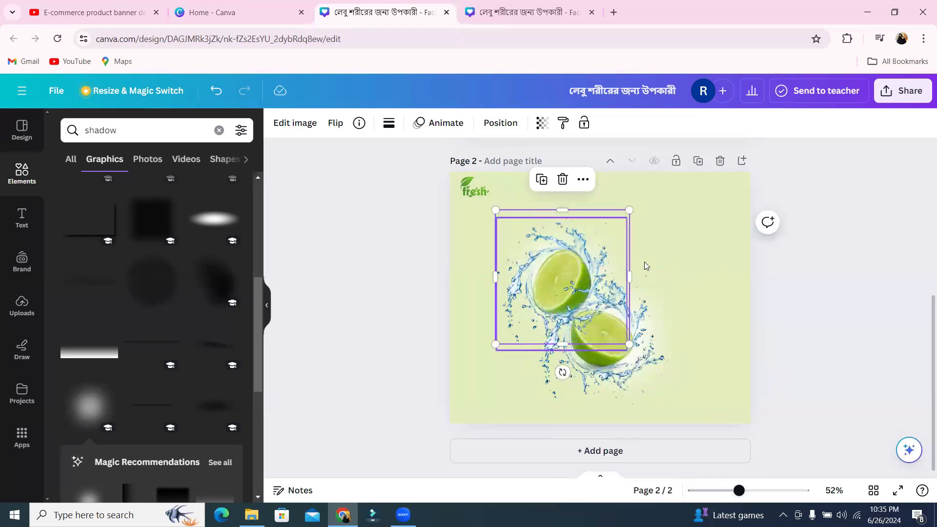
# Step: Add a green square to page 2 and reshape it into a thin full-width bar along the bottom edge, as on page 1
pyautogui.scroll(5, 666, 249)
pyautogui.scroll(-3, 663, 246)
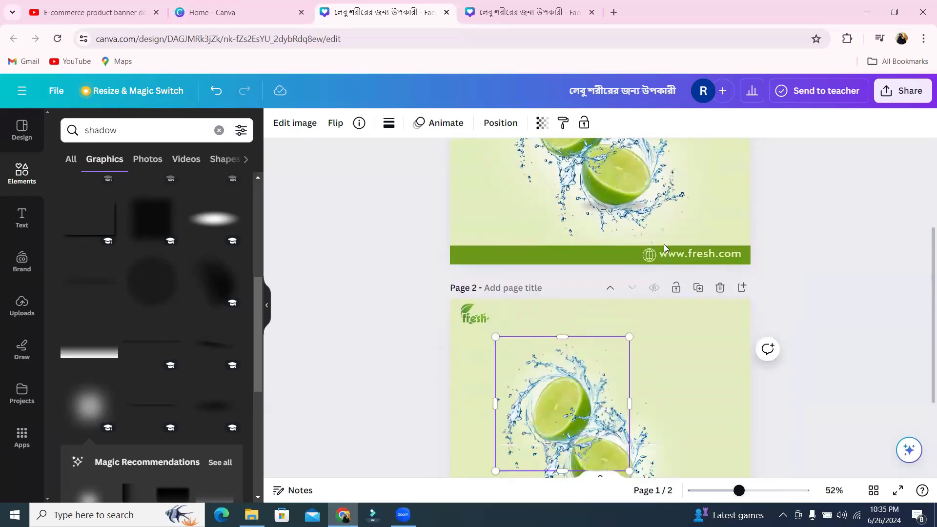
pyautogui.scroll(-2, 664, 244)
pyautogui.scroll(4, 663, 244)
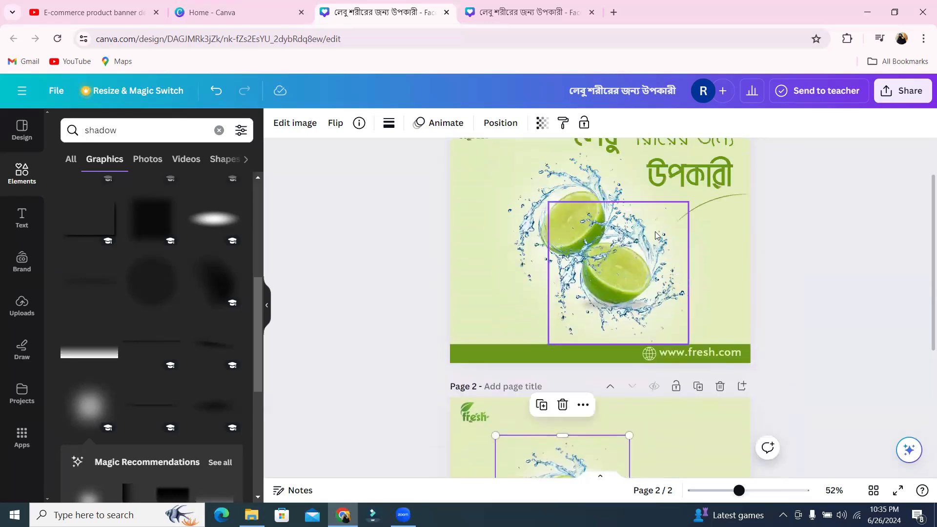
pyautogui.scroll(2, 655, 235)
pyautogui.scroll(-5, 654, 232)
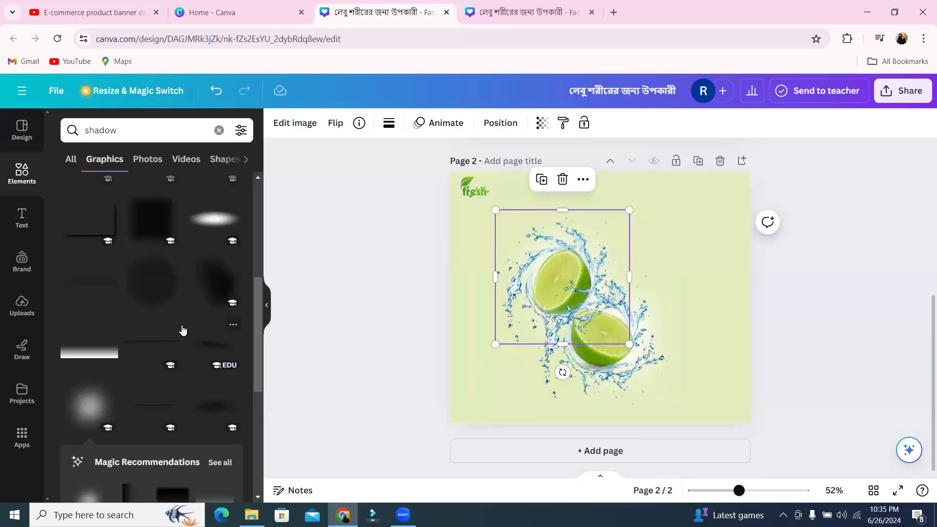
pyautogui.click(20, 170)
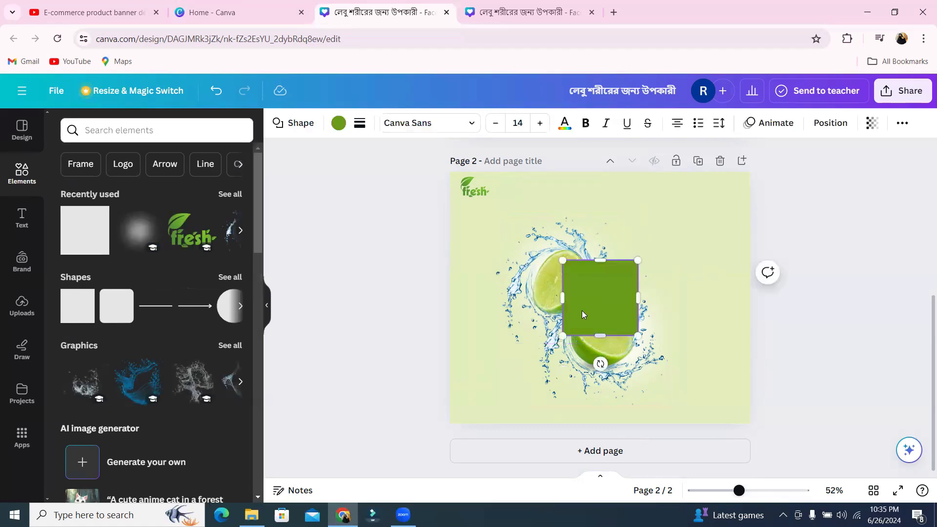
pyautogui.moveTo(585, 288); pyautogui.dragTo(750, 410)
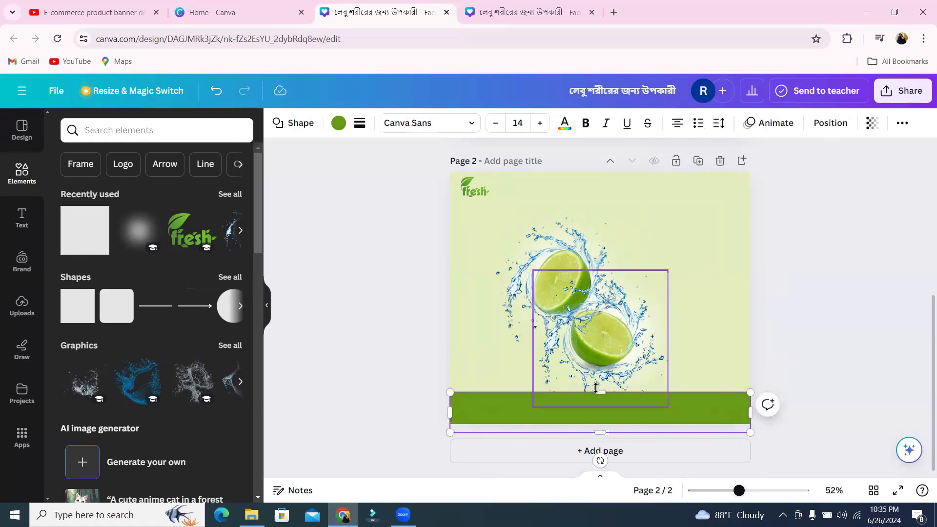
pyautogui.moveTo(598, 391); pyautogui.dragTo(598, 398)
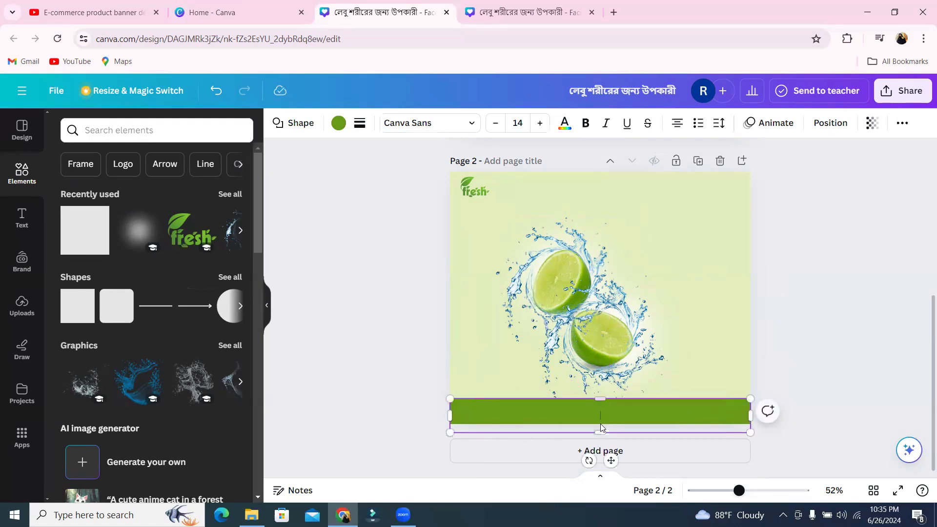
pyautogui.moveTo(596, 431); pyautogui.dragTo(601, 407)
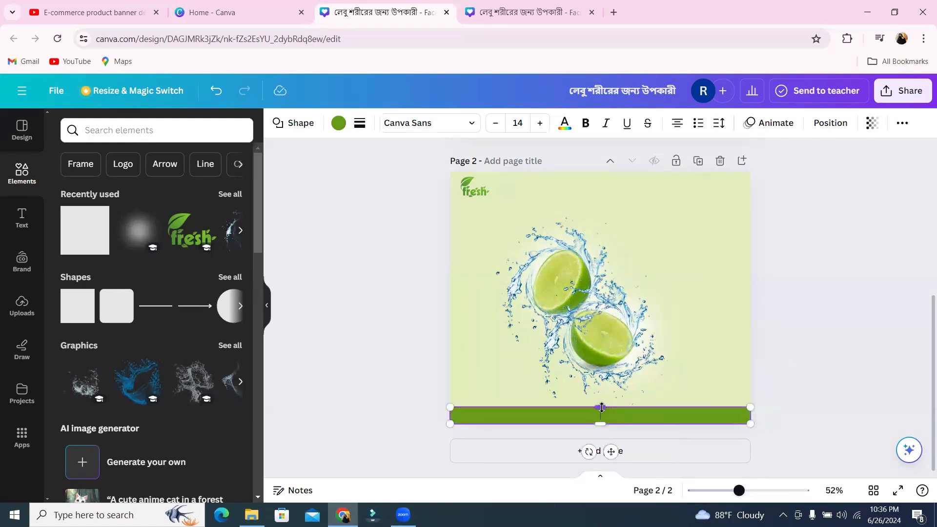
pyautogui.click(696, 350)
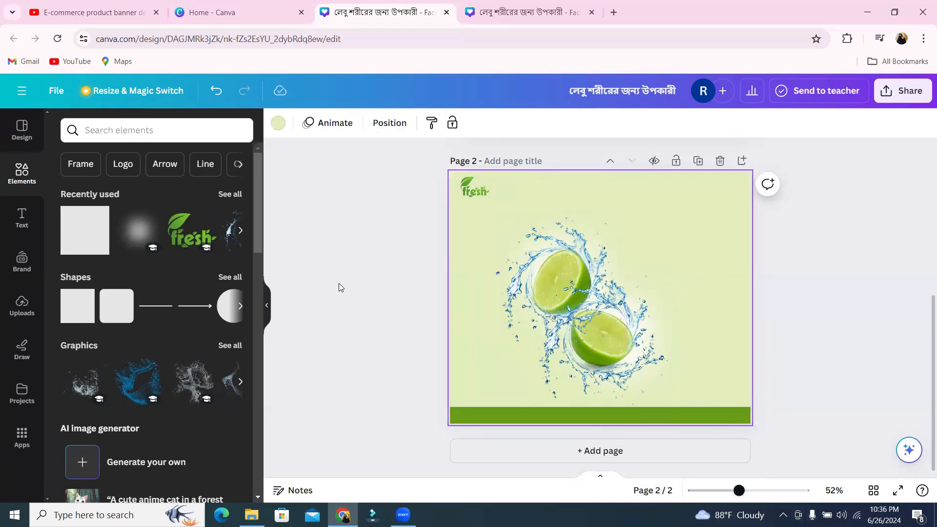
pyautogui.click(22, 216)
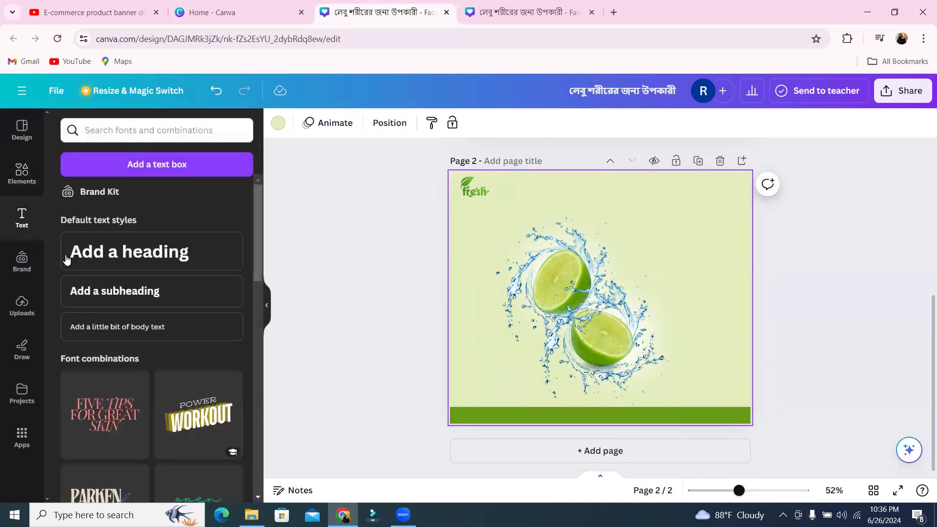
pyautogui.click(112, 290)
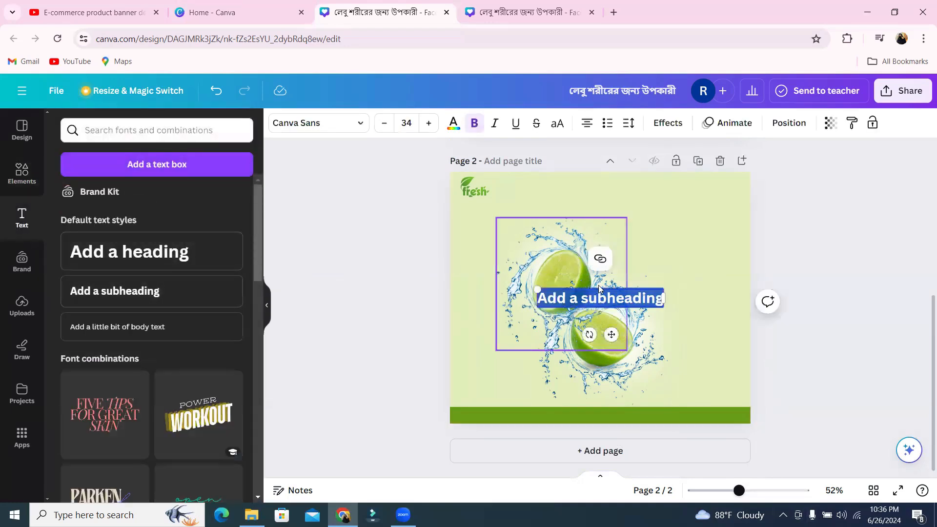
pyautogui.write('www.')
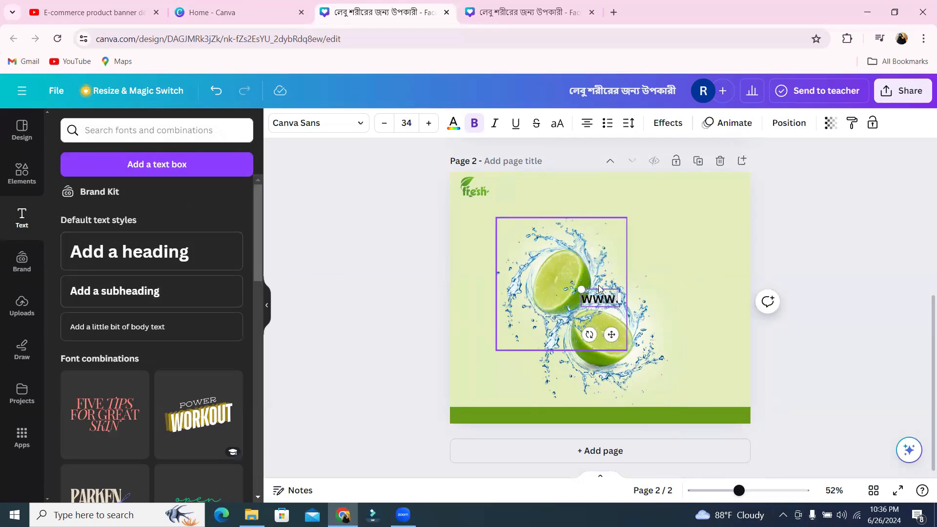
pyautogui.hotkey('ctrl', 'f')
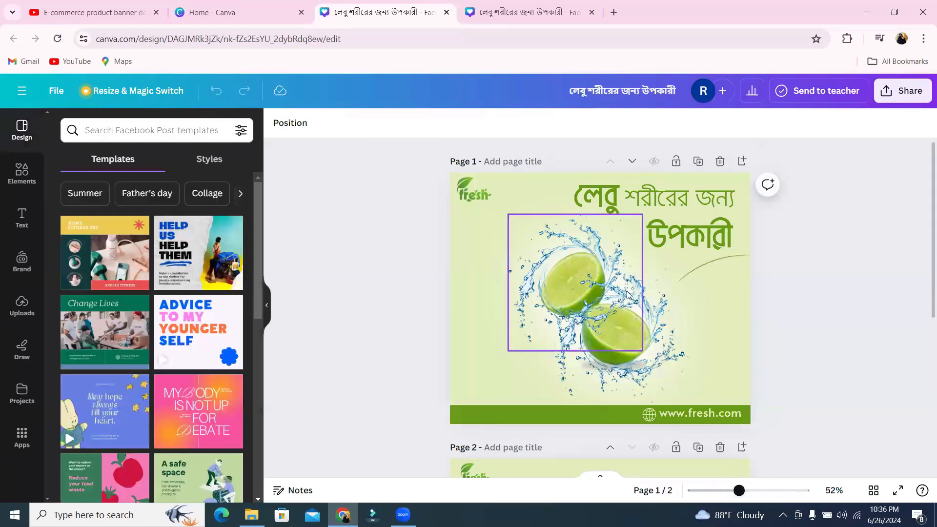
pyautogui.scroll(-5, 627, 293)
pyautogui.click(653, 328)
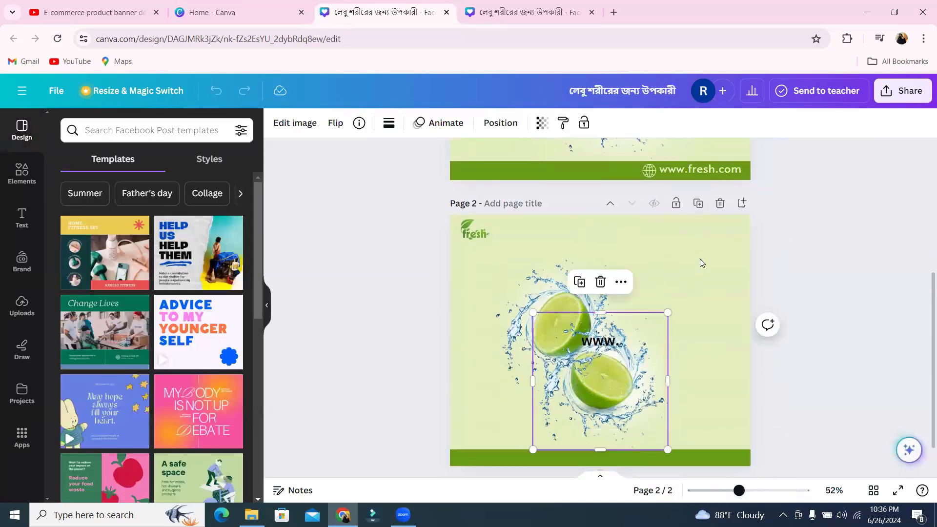
pyautogui.click(700, 263)
pyautogui.click(605, 346)
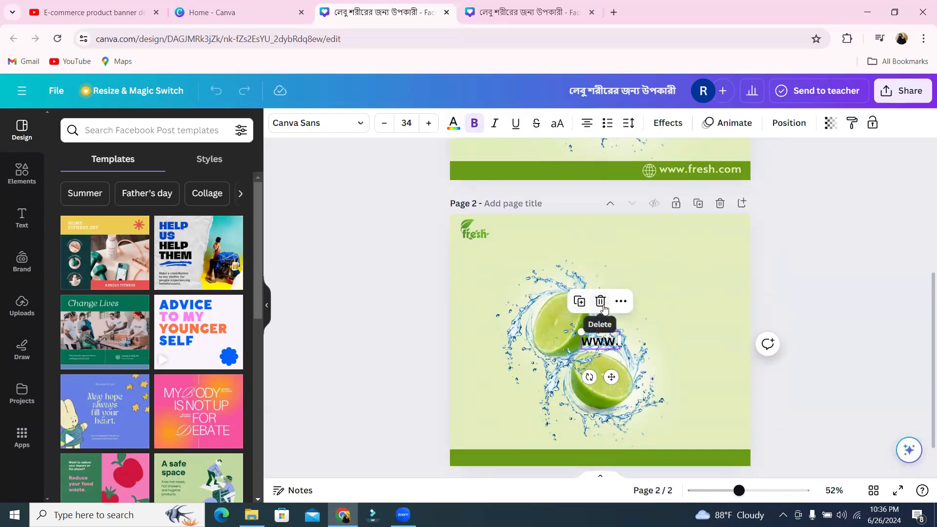
pyautogui.click(600, 302)
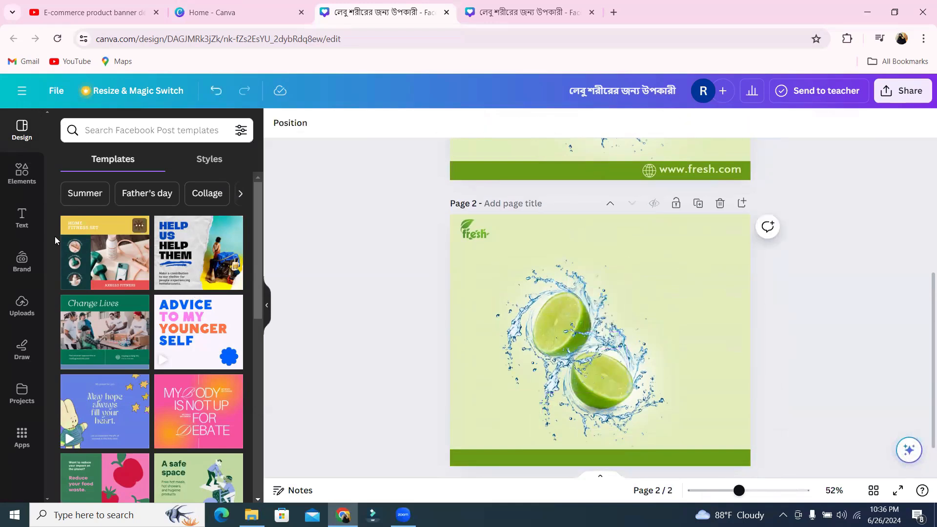
pyautogui.click(22, 222)
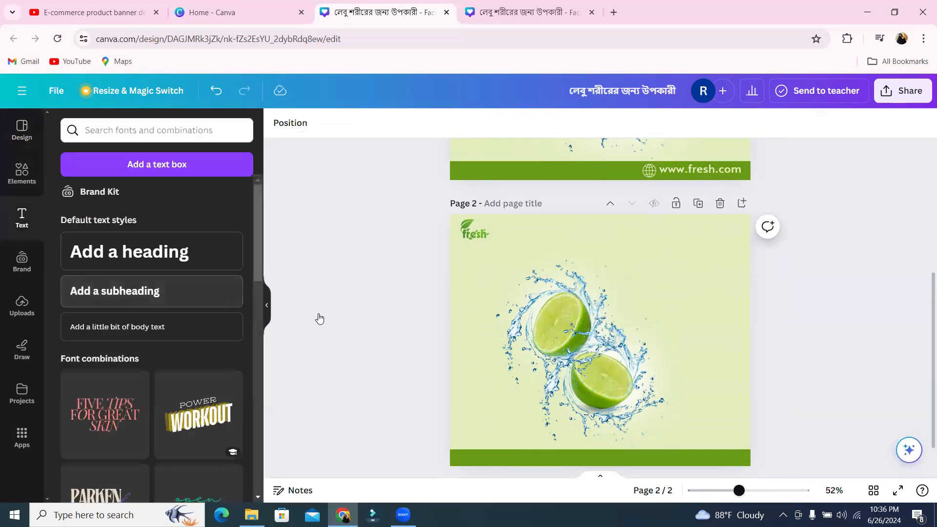
pyautogui.click(132, 290)
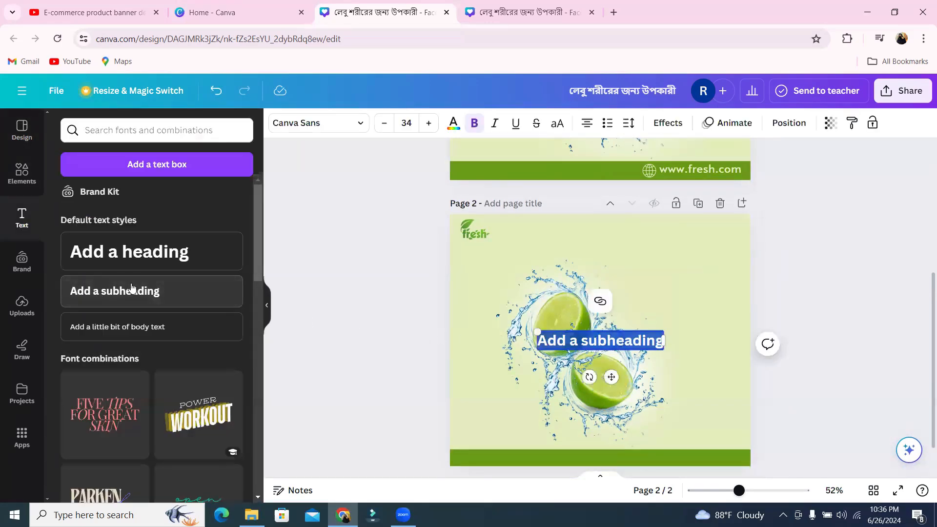
pyautogui.write('ww')
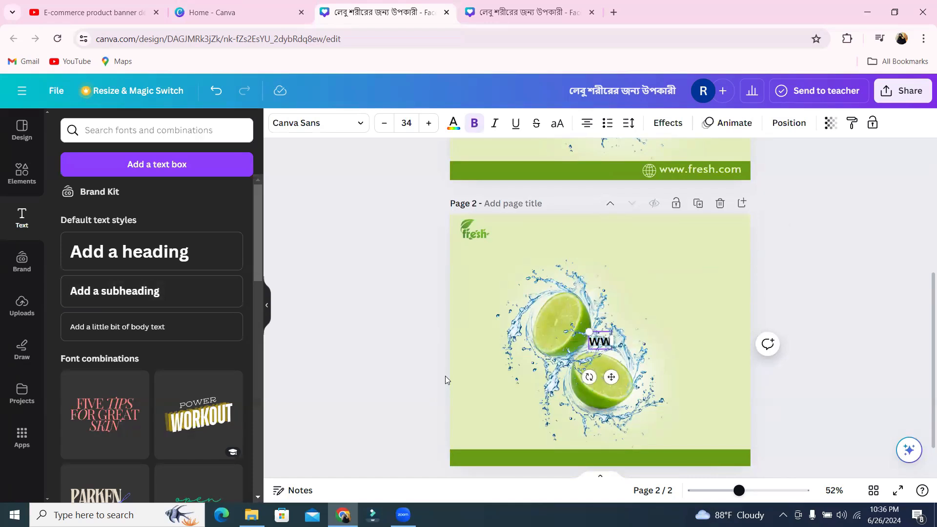
pyautogui.write('w.')
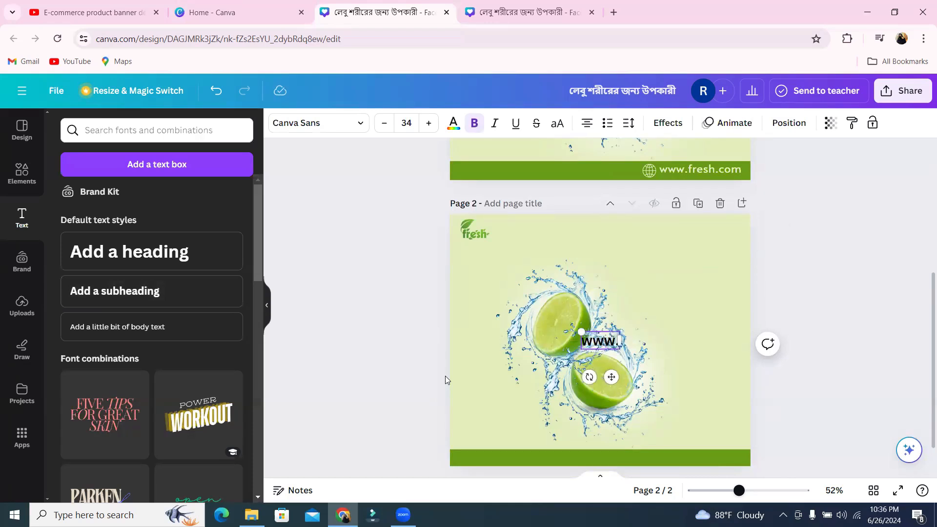
pyautogui.write('fresh')
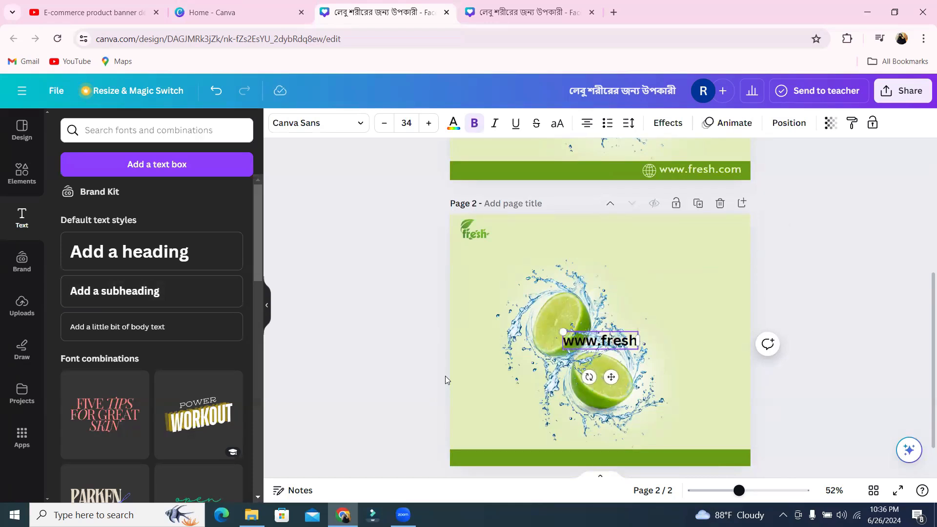
pyautogui.write('.com')
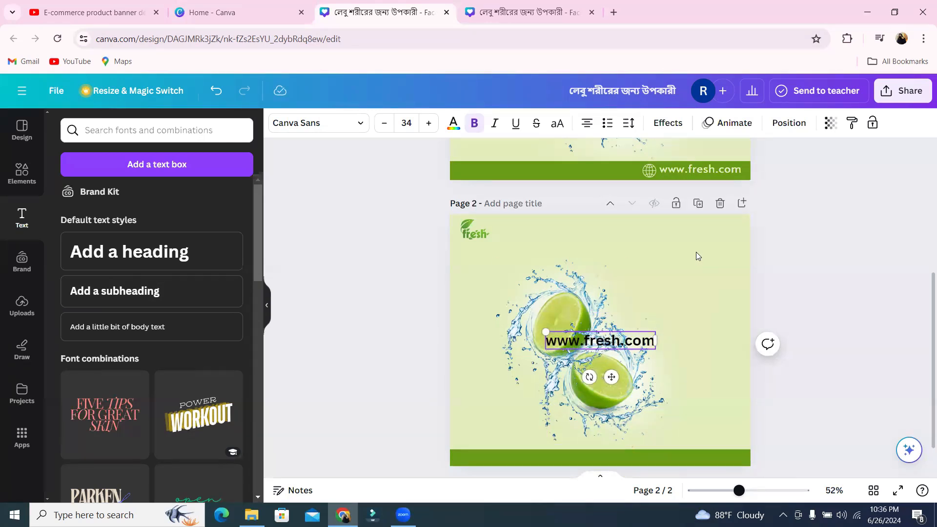
pyautogui.click(671, 289)
pyautogui.moveTo(637, 340); pyautogui.dragTo(722, 455)
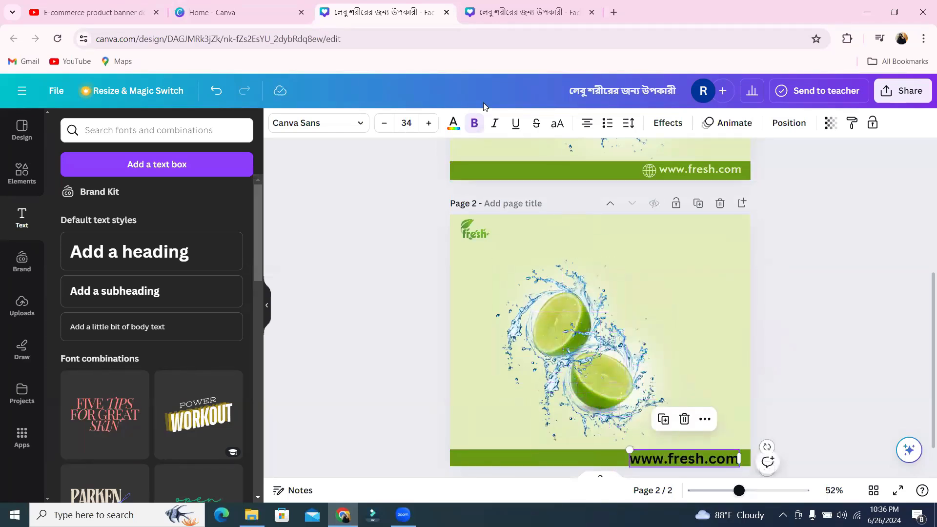
# Step: Set the website text to font size 28 and colour it with the pale green document colour #e2edbd
pyautogui.click(386, 126)
pyautogui.click(385, 127)
pyautogui.click(385, 127)
pyautogui.click(385, 127)
pyautogui.click(385, 127)
pyautogui.click(385, 127)
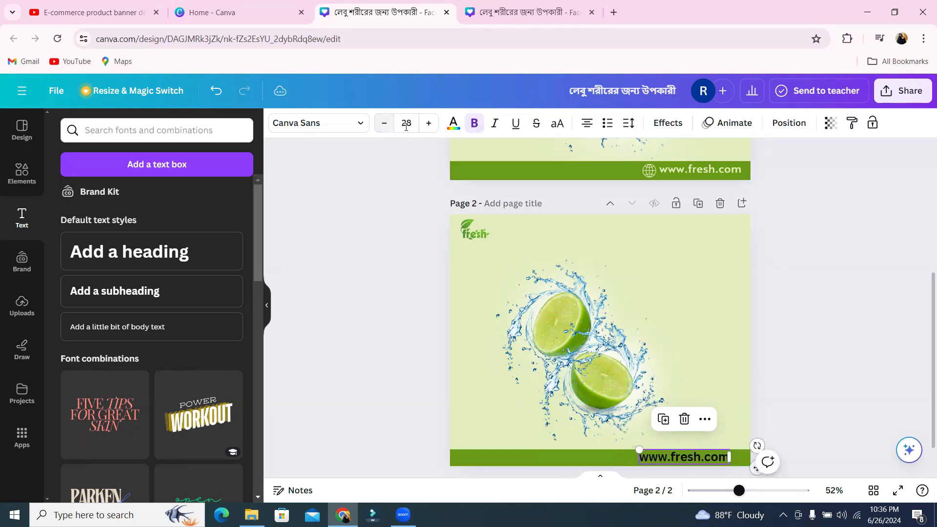
pyautogui.click(453, 125)
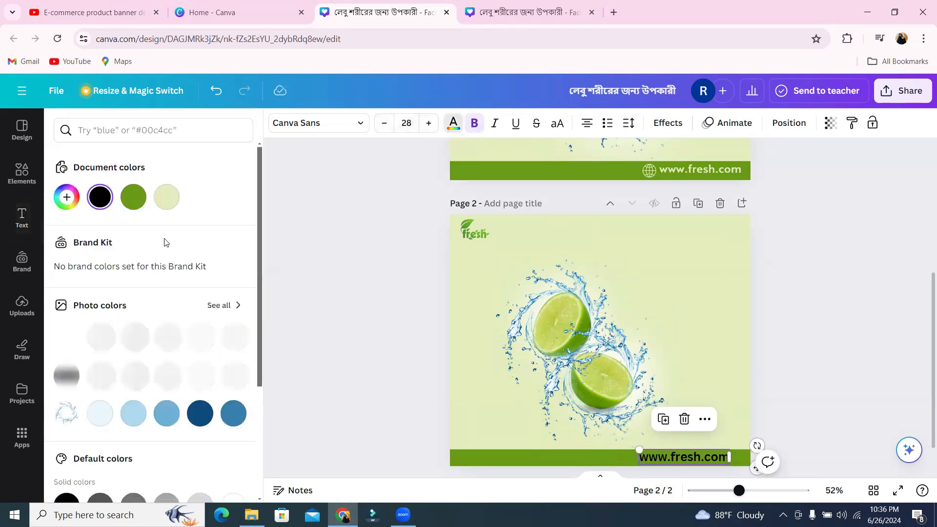
pyautogui.click(171, 208)
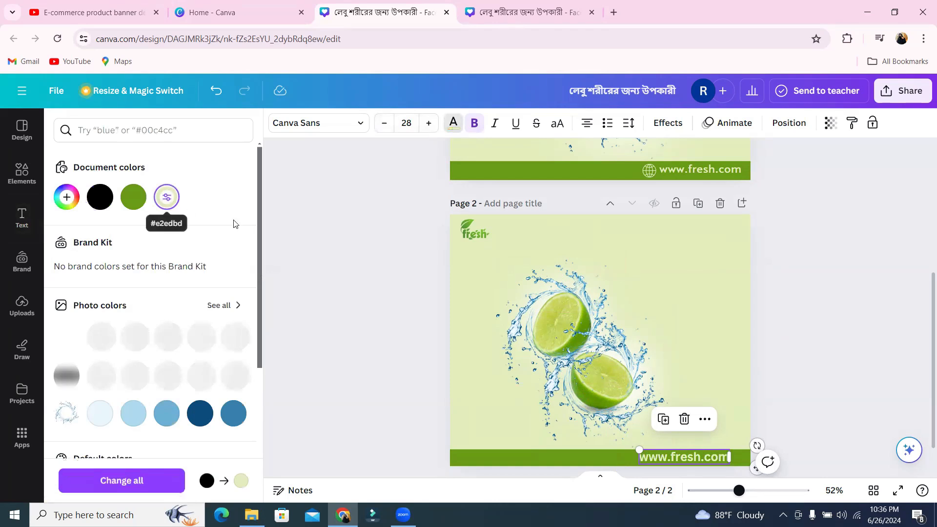
pyautogui.click(314, 265)
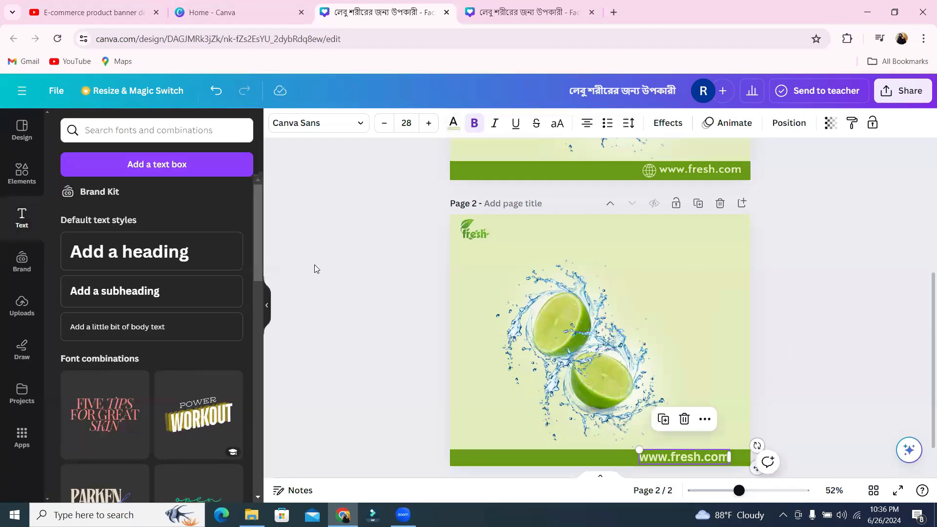
# Step: Change the website text's font to Arimo and adjust its position slightly within the footer bar
pyautogui.doubleClick(703, 458)
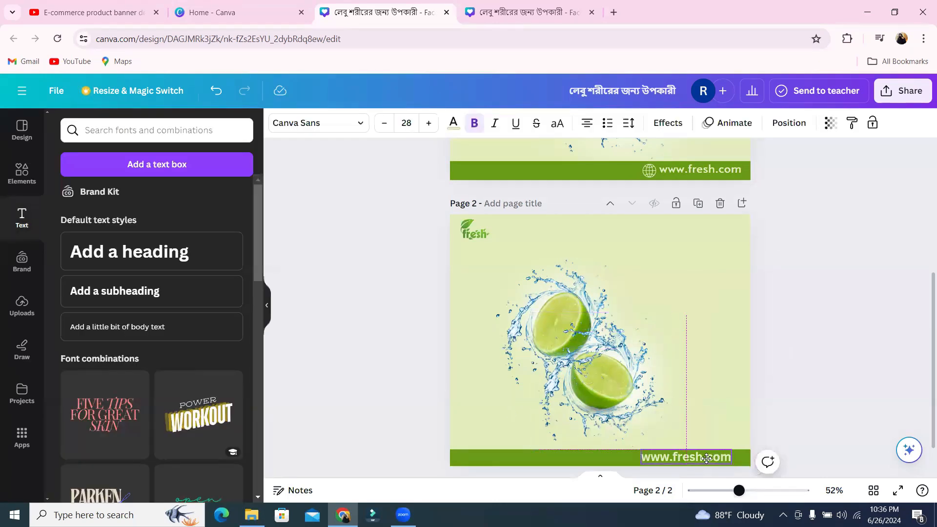
pyautogui.click(361, 128)
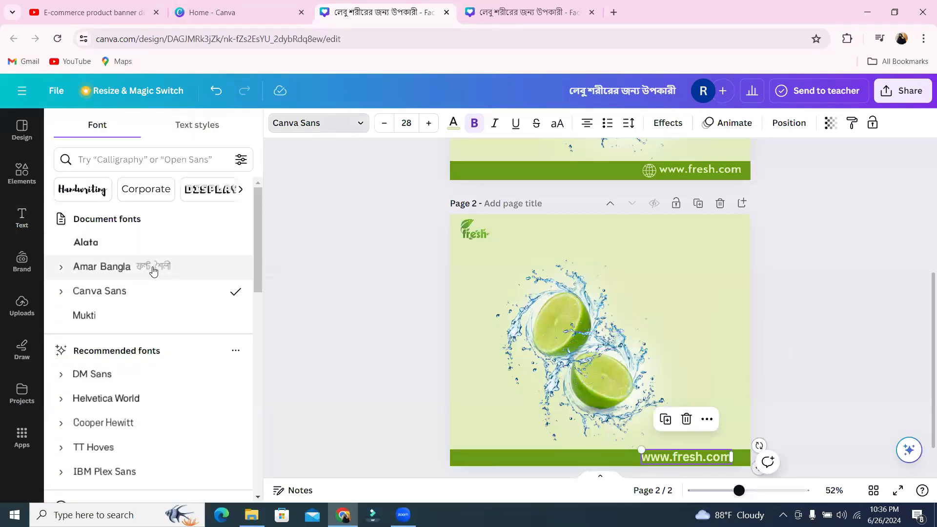
pyautogui.scroll(-5, 144, 293)
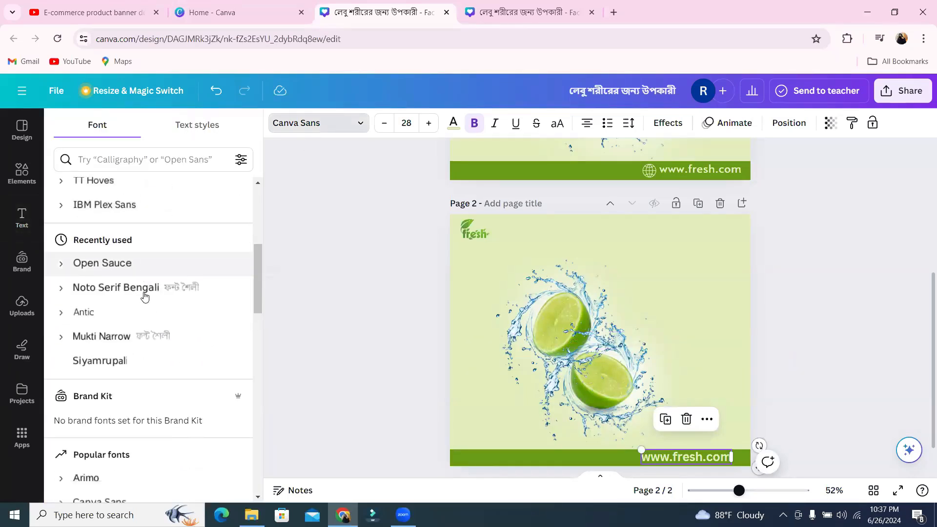
pyautogui.scroll(-3, 143, 293)
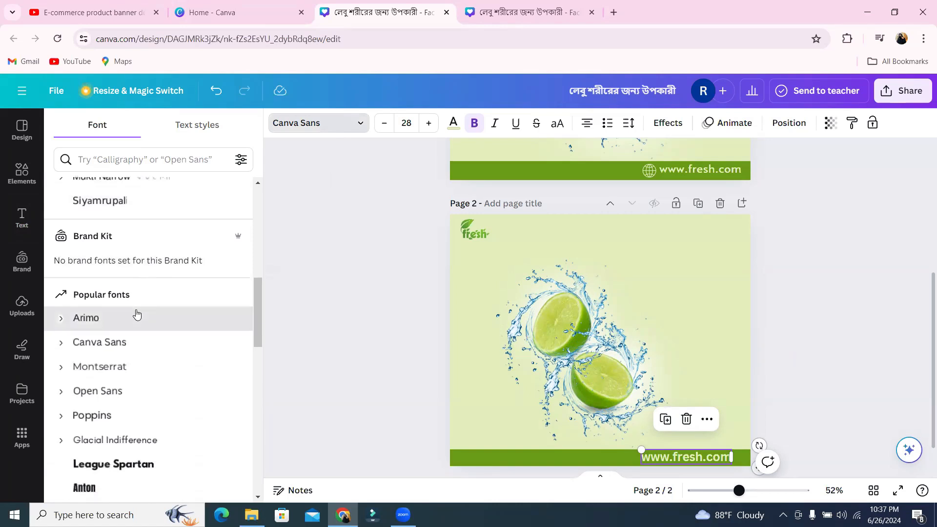
pyautogui.click(136, 315)
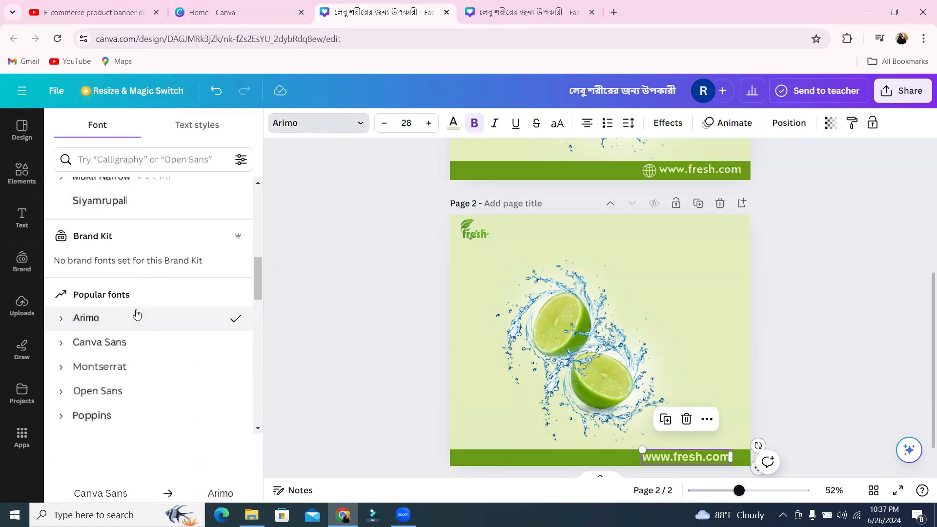
pyautogui.click(366, 354)
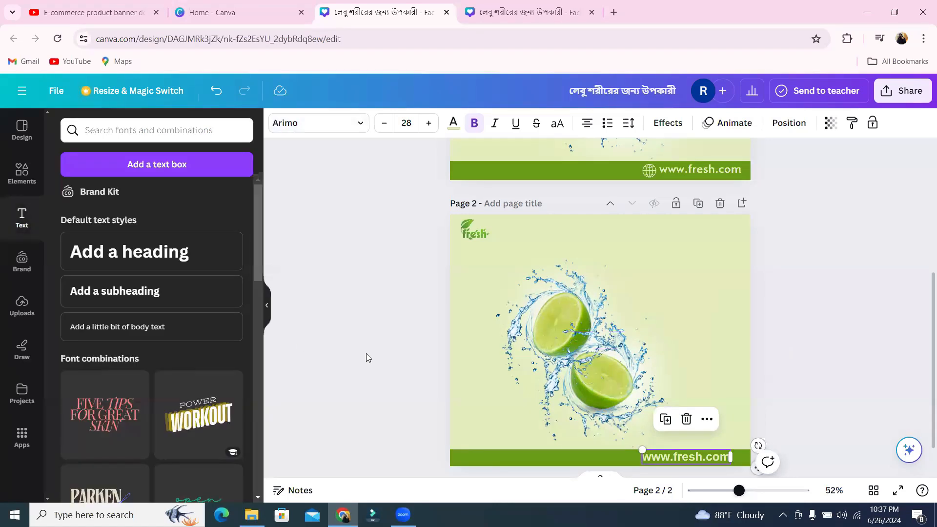
pyautogui.click(701, 455)
pyautogui.moveTo(701, 454); pyautogui.dragTo(703, 455)
# Step: Search the elements for "website icon", add the thin black globe outline, and shrink it into the footer bar just before the website text
pyautogui.click(12, 182)
pyautogui.click(126, 130)
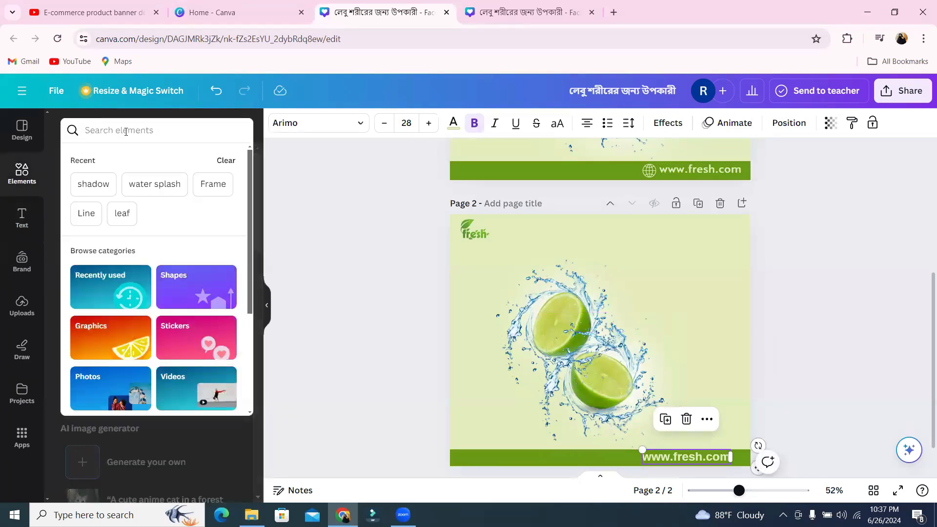
pyautogui.write('we')
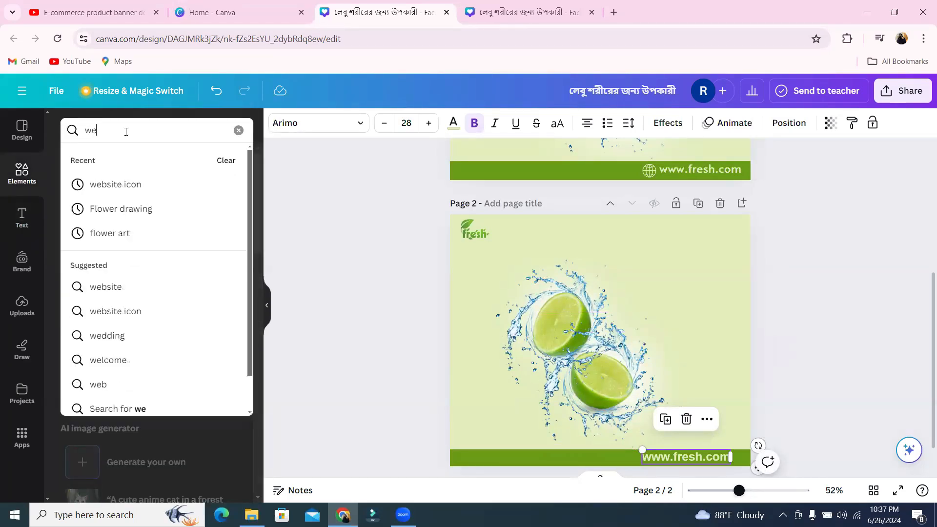
pyautogui.write('b')
pyautogui.click(131, 193)
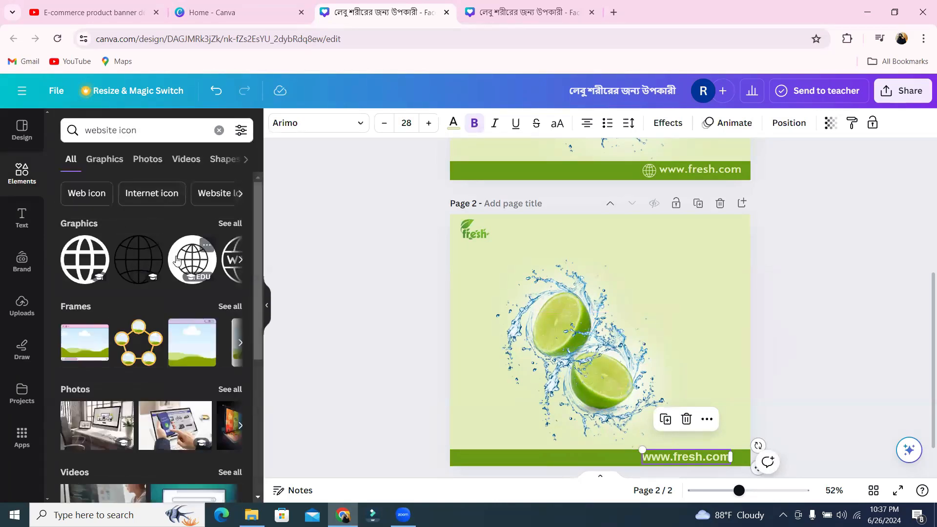
pyautogui.click(149, 258)
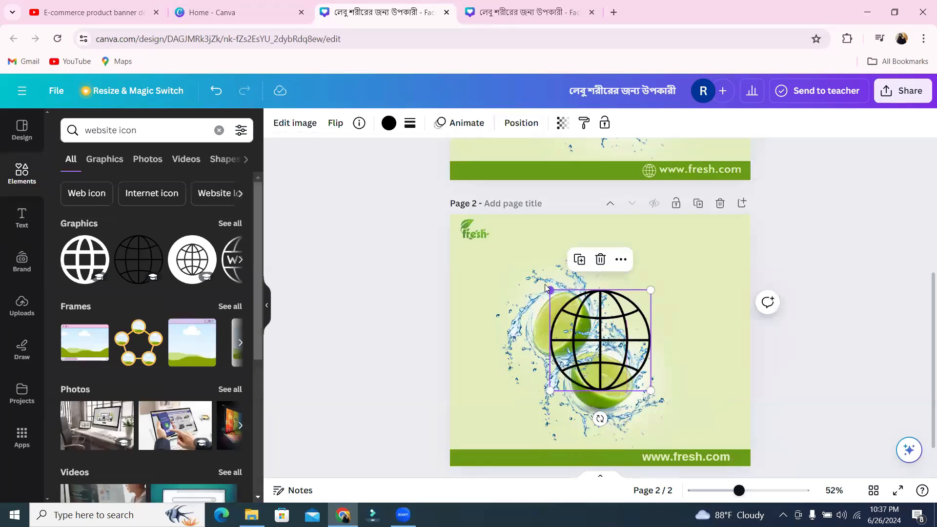
pyautogui.moveTo(550, 291); pyautogui.dragTo(632, 457)
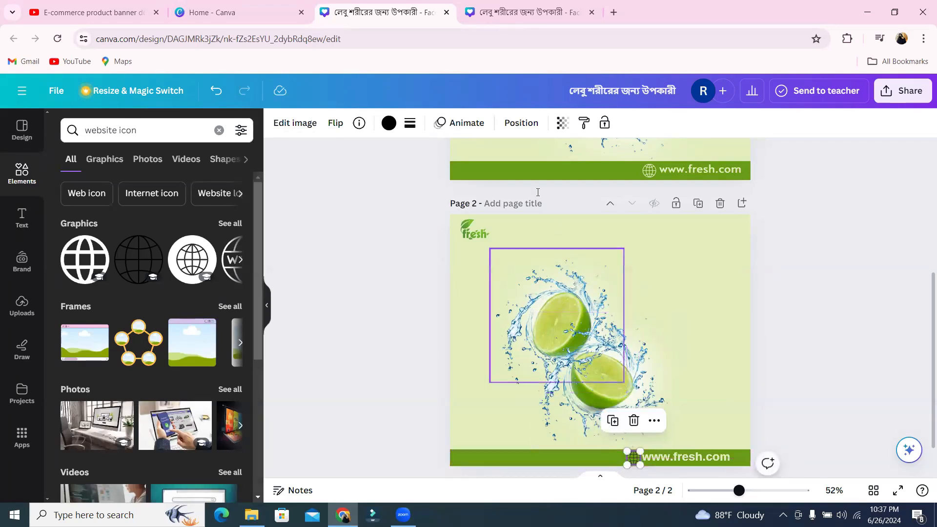
# Step: Recolour the globe icon with the pale green document colour and shift the website text slightly right to leave a gap beside it
pyautogui.click(390, 126)
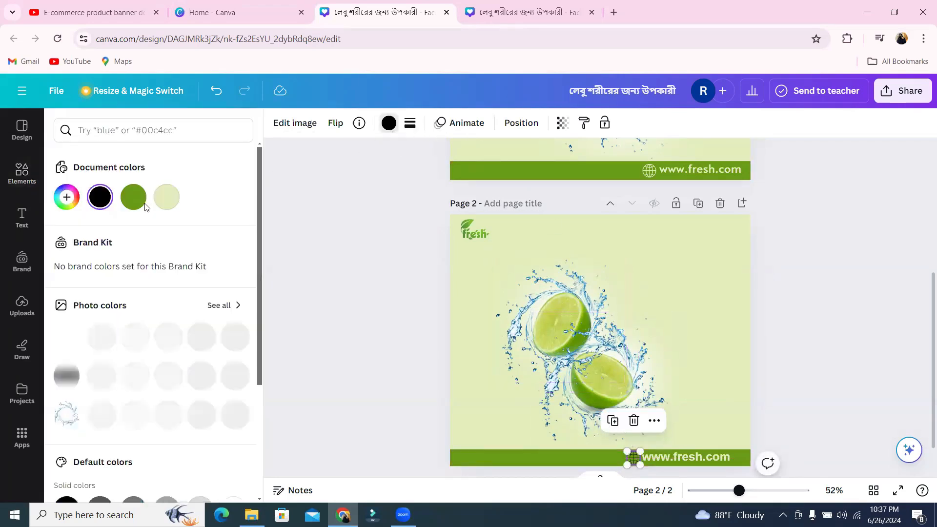
pyautogui.scroll(-2, 164, 278)
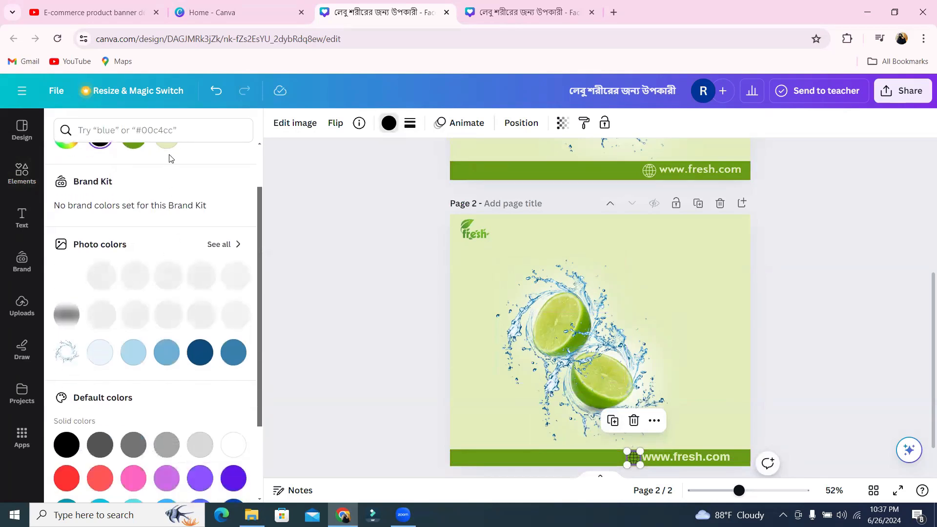
pyautogui.scroll(2, 169, 177)
pyautogui.click(167, 197)
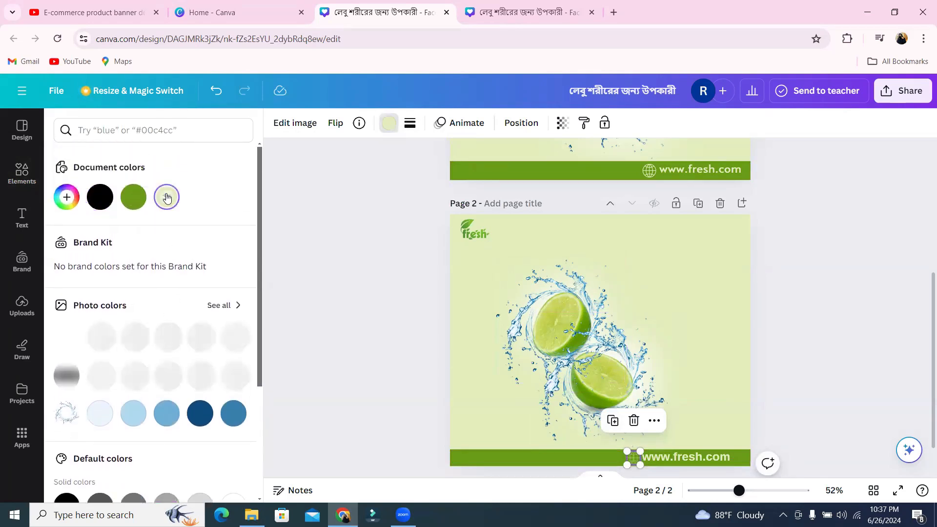
pyautogui.click(360, 267)
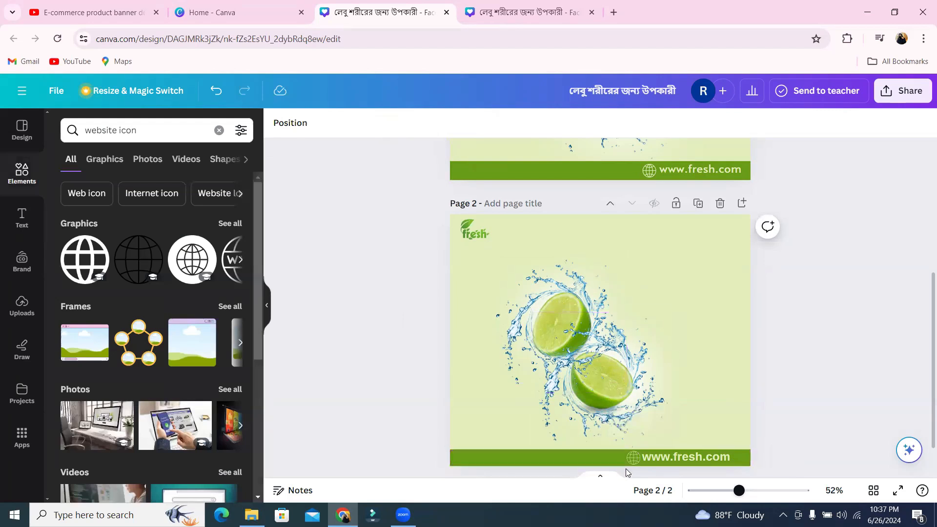
pyautogui.moveTo(704, 457); pyautogui.dragTo(712, 457)
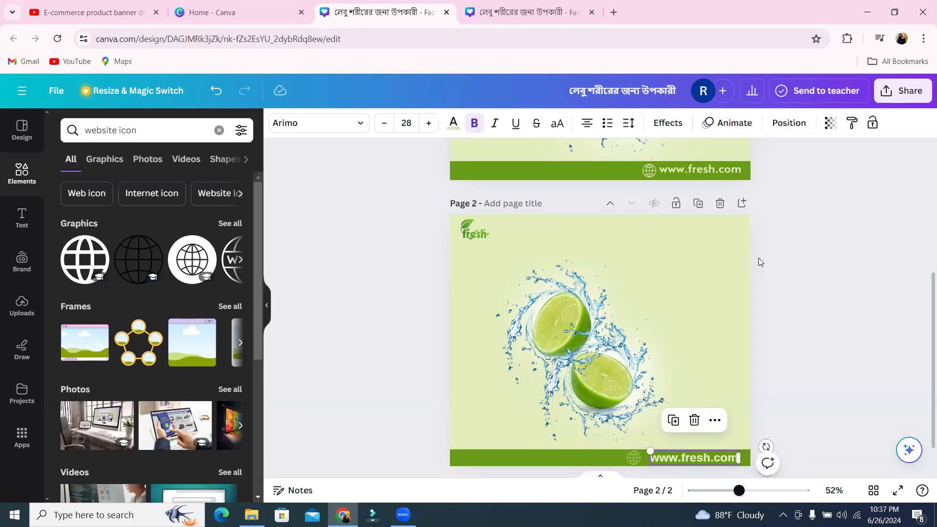
pyautogui.click(696, 254)
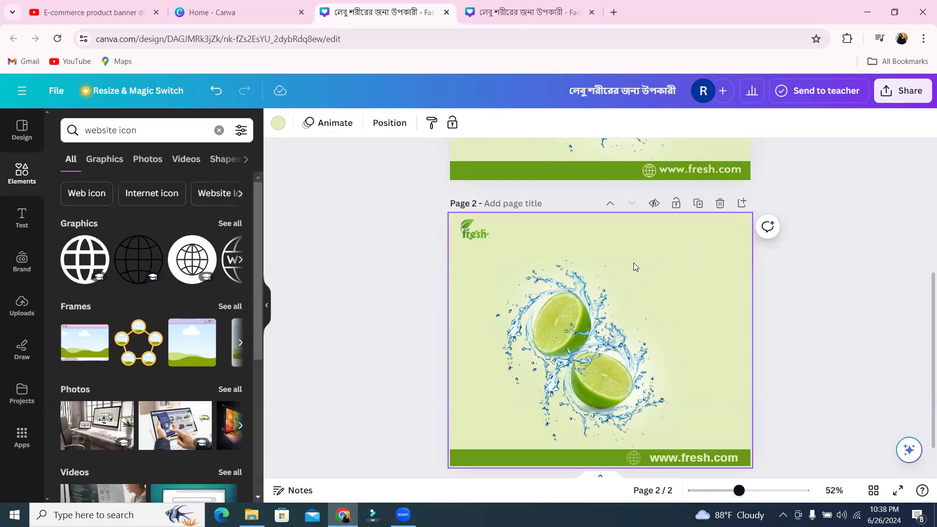
# Step: Open the Avro Mouse on-screen Bengali keyboard and move it clear of the page 1 headline
pyautogui.click(19, 215)
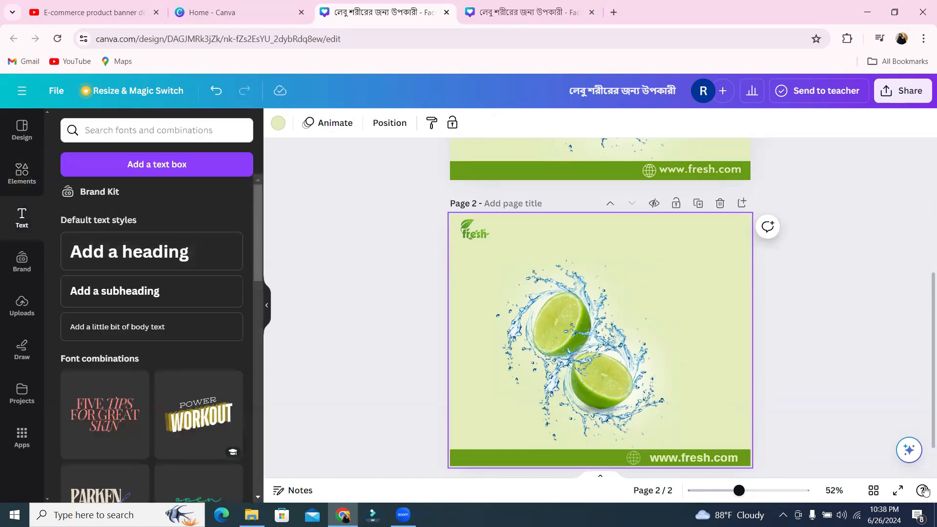
pyautogui.click(783, 514)
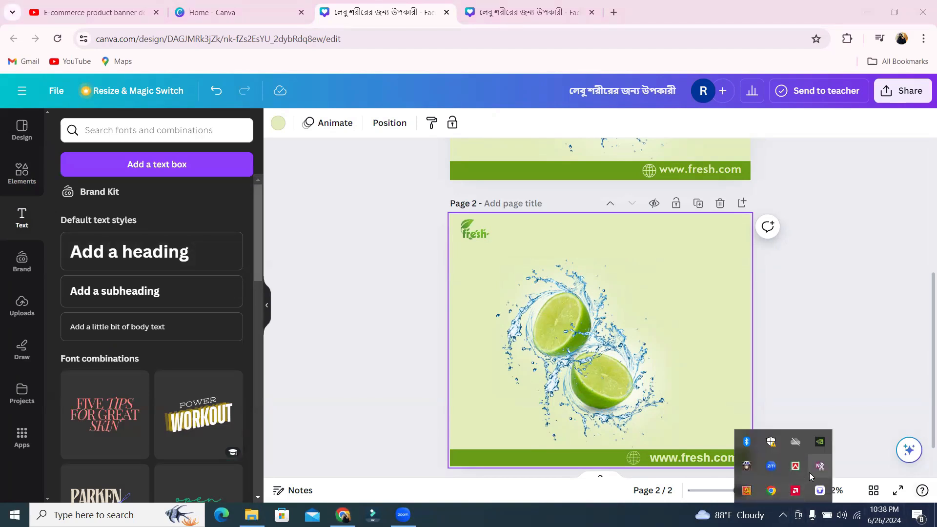
pyautogui.rightClick(743, 494)
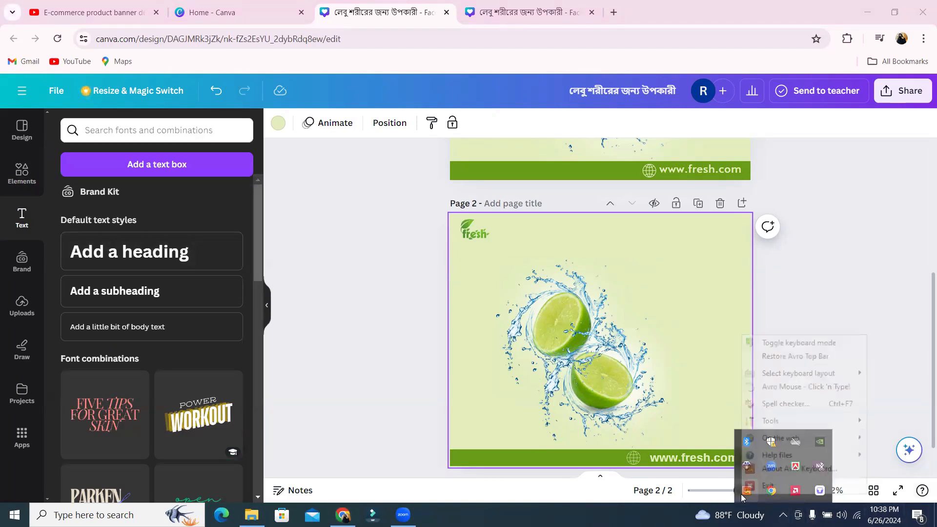
pyautogui.click(795, 385)
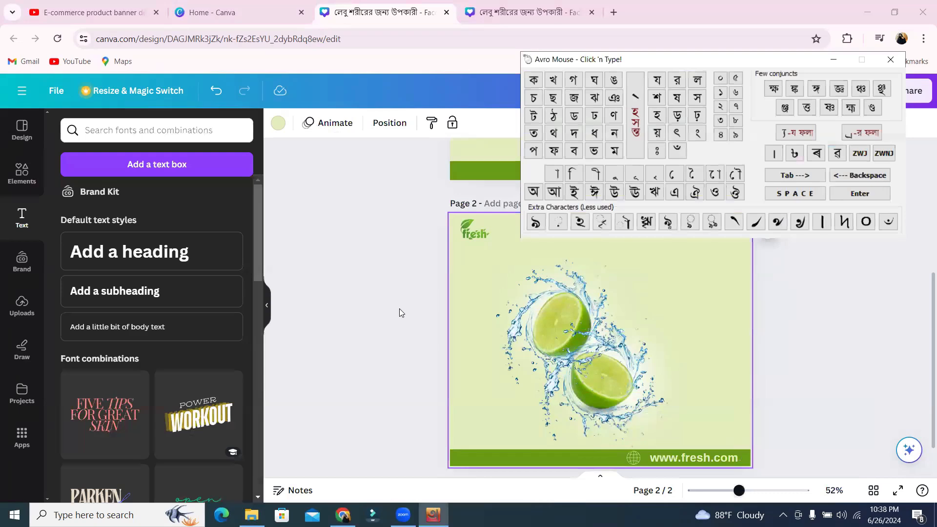
pyautogui.scroll(5, 399, 308)
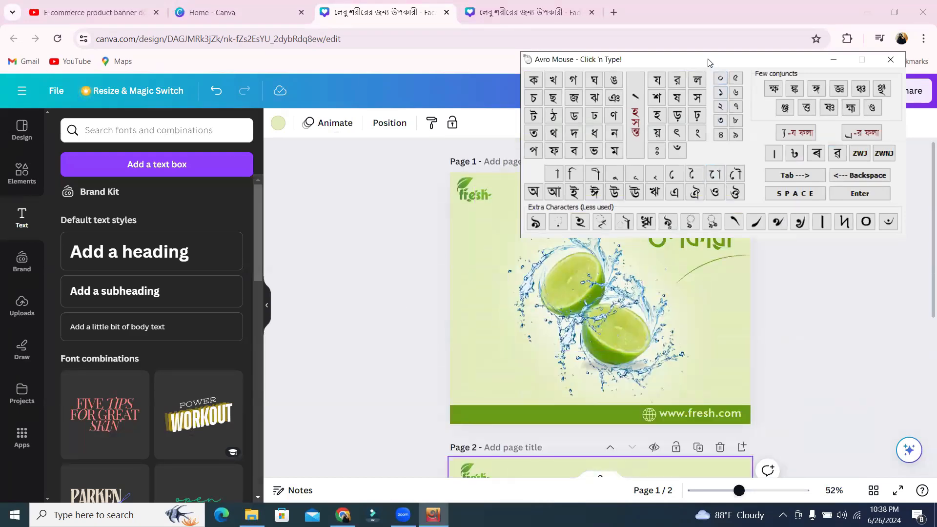
pyautogui.moveTo(720, 60); pyautogui.dragTo(398, 8)
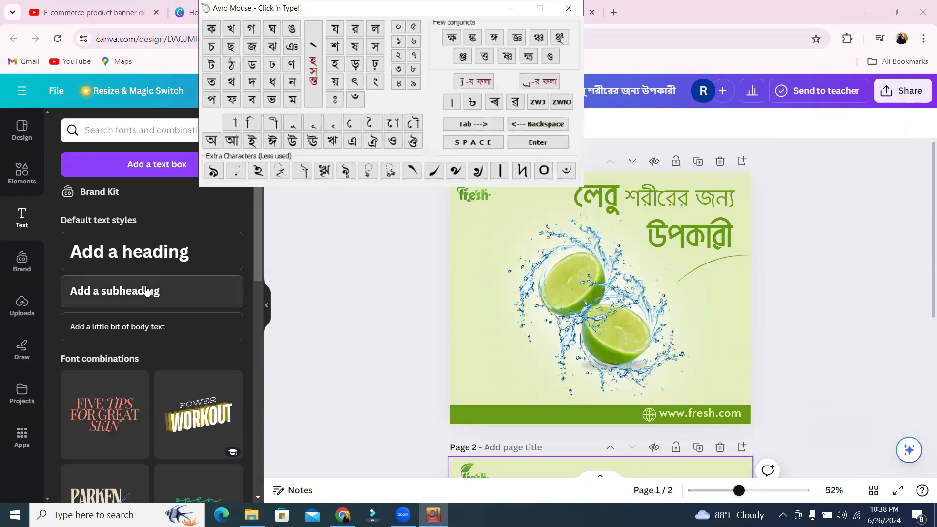
# Step: Add a heading text box and enter the Bengali word "লেবু" with the Avro on-screen keyboard
pyautogui.click(150, 261)
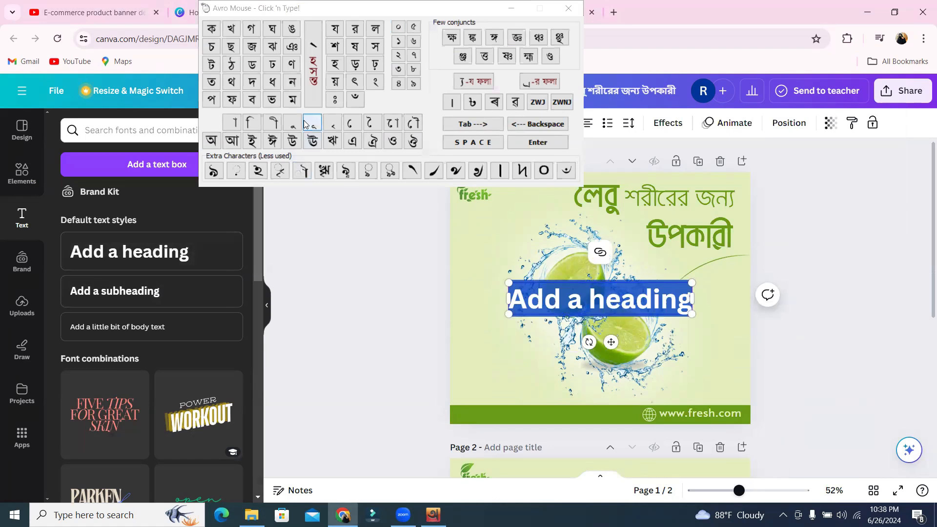
pyautogui.click(374, 28)
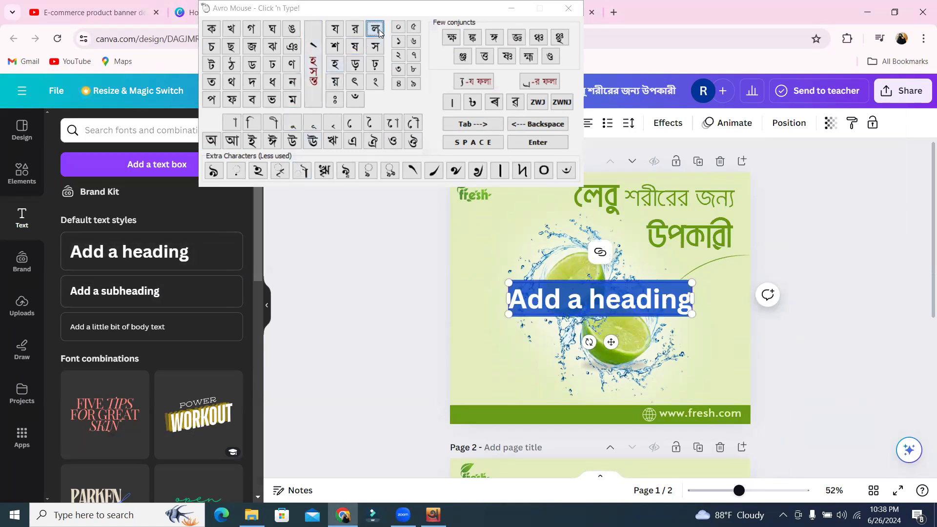
pyautogui.click(334, 122)
pyautogui.click(252, 99)
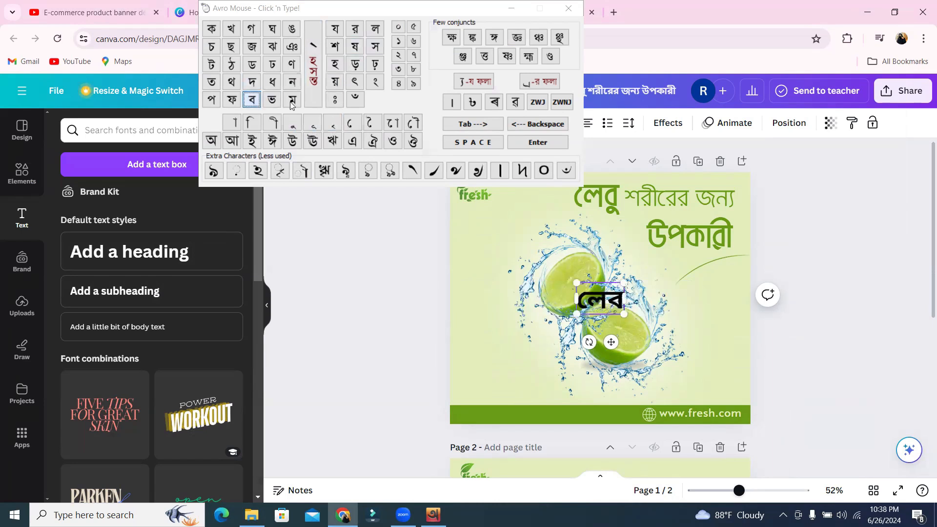
pyautogui.click(292, 123)
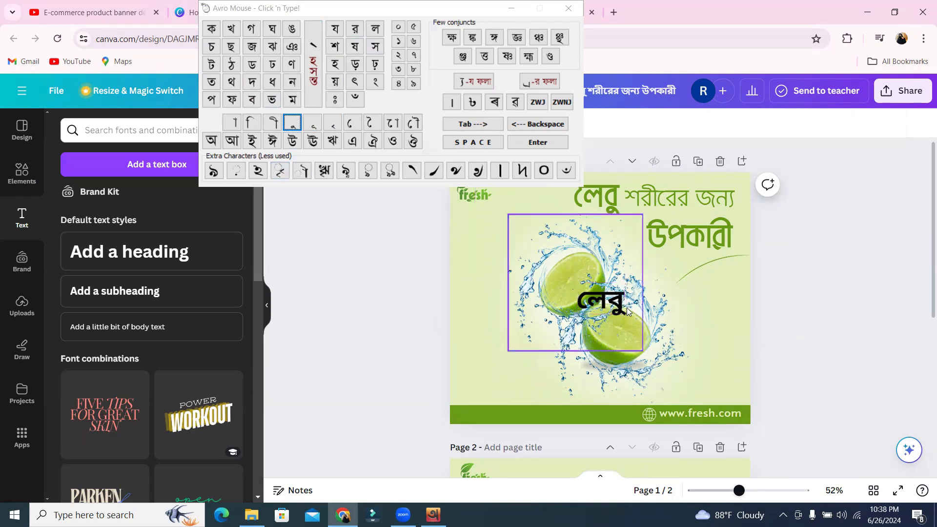
# Step: Move the "লেবু" heading from page 1 to page 2, near the page's top edge and above the limes
pyautogui.moveTo(615, 321); pyautogui.dragTo(646, 476)
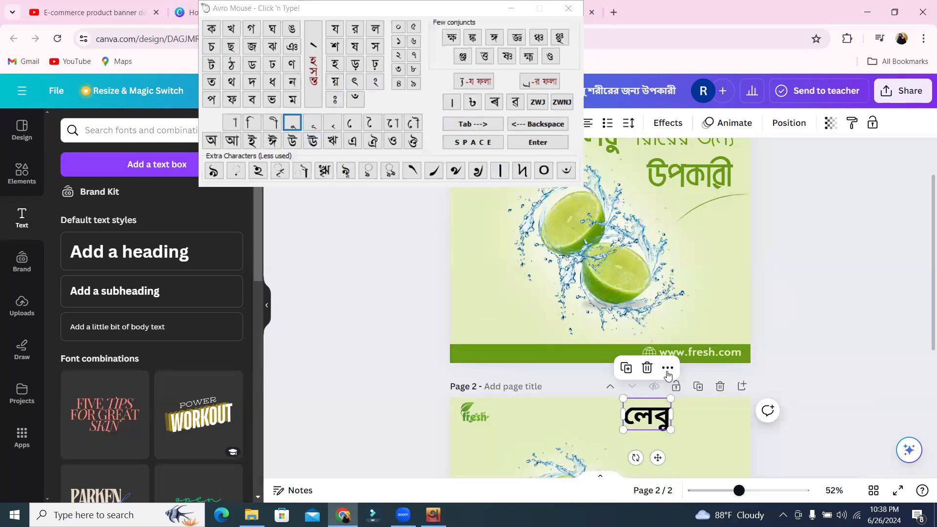
pyautogui.moveTo(650, 421)
pyautogui.mouseDown()
pyautogui.moveTo(666, 424)
pyautogui.moveTo(639, 429)
pyautogui.mouseUp()
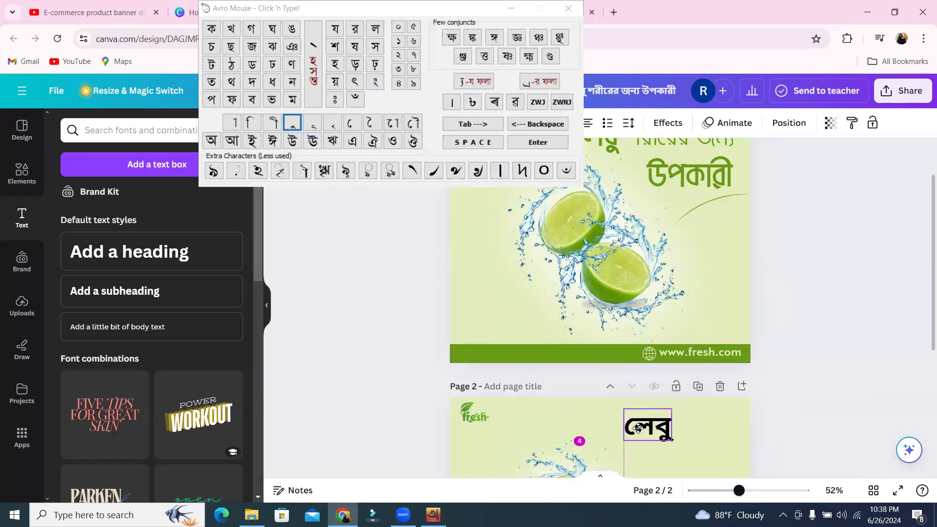
pyautogui.scroll(-3, 577, 392)
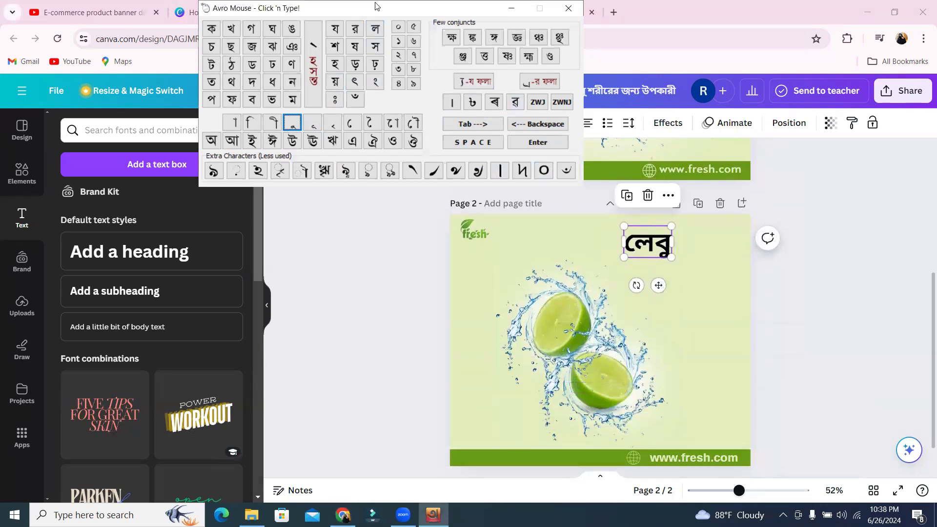
# Step: Move the on-screen keyboard clear of the text formatting options and set the "লেবু" heading's font to Noto Serif Bengali
pyautogui.moveTo(376, 6); pyautogui.dragTo(229, 22)
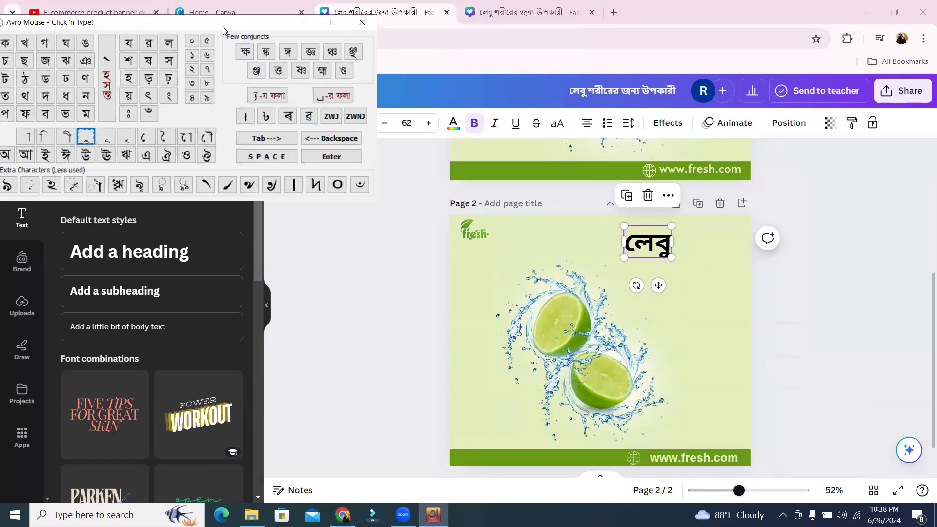
pyautogui.moveTo(223, 29); pyautogui.dragTo(227, 359)
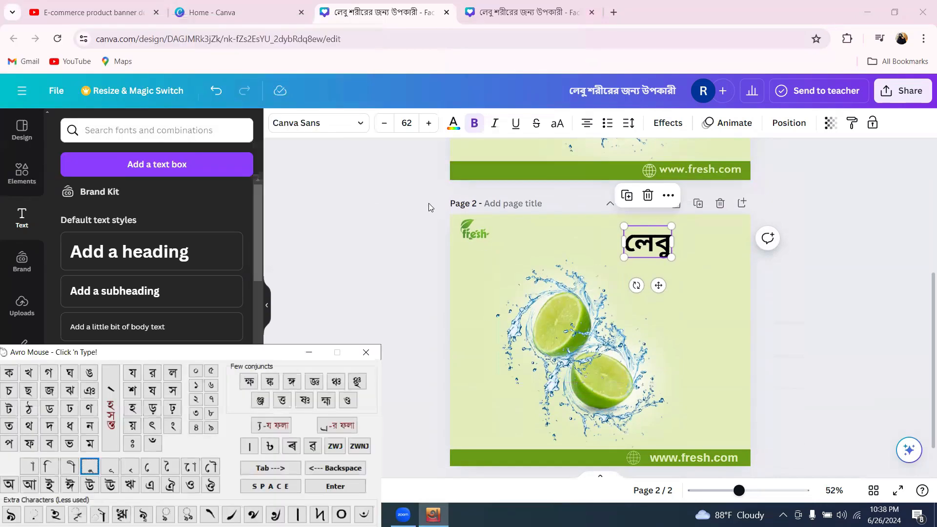
pyautogui.click(335, 123)
pyautogui.scroll(3, 146, 229)
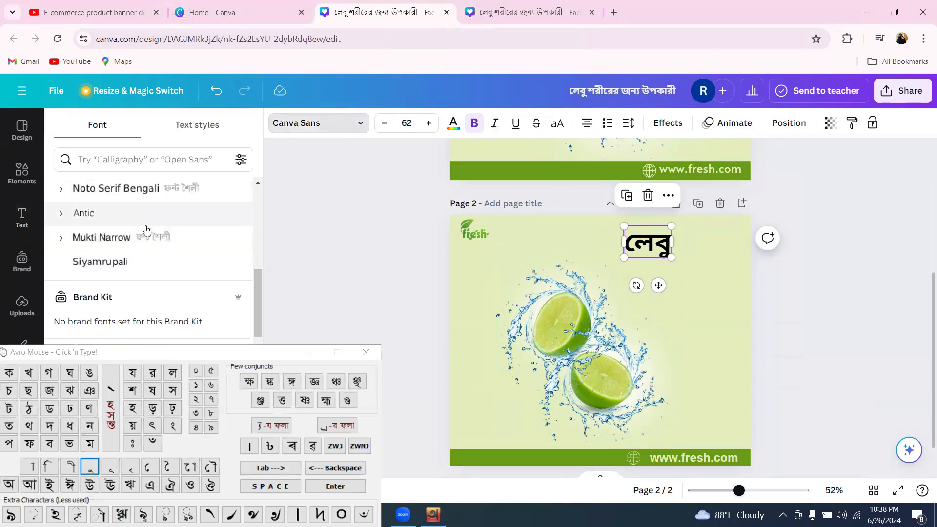
pyautogui.click(156, 250)
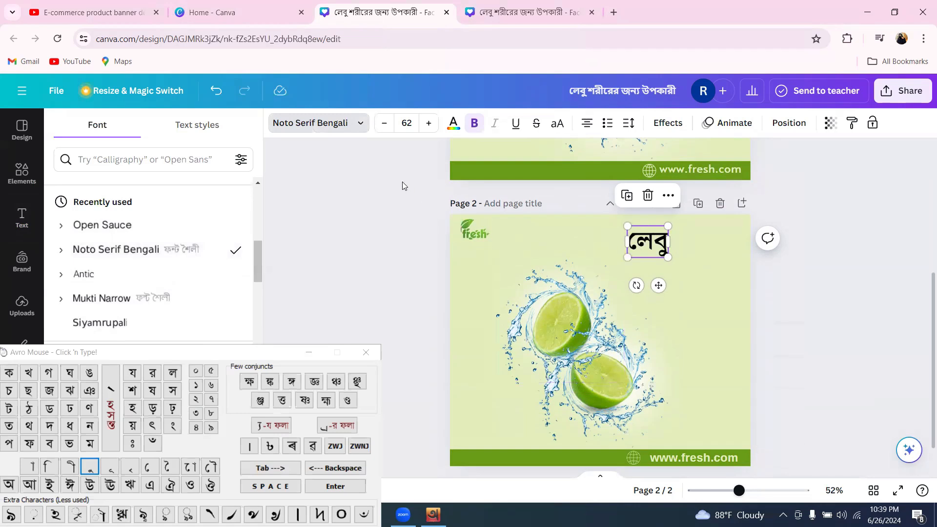
# Step: Try a Shadow effect on the "লেবু" heading with offset 32 and the green document colour
pyautogui.click(667, 124)
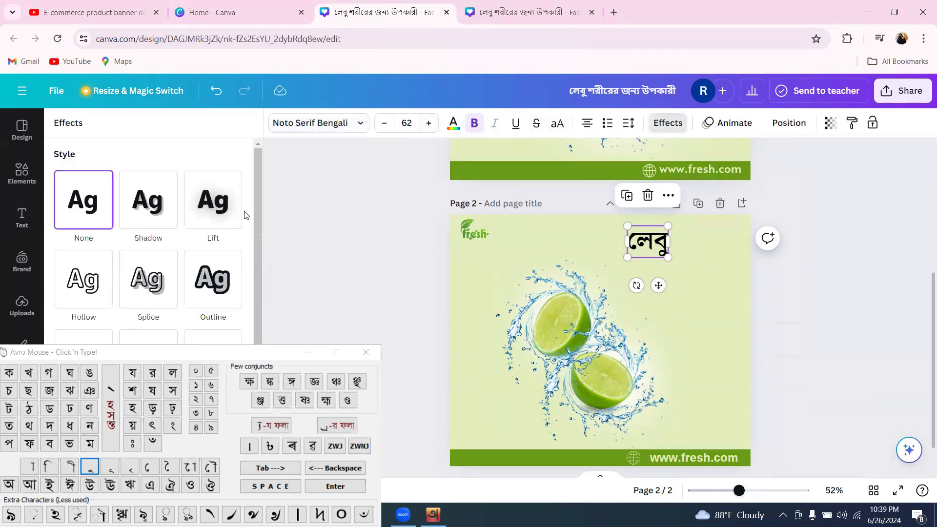
pyautogui.click(142, 210)
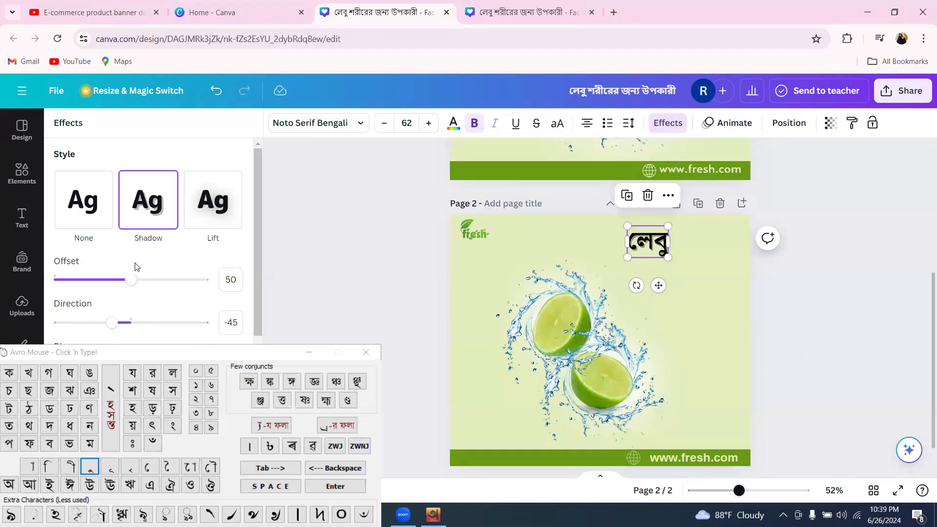
pyautogui.moveTo(134, 284); pyautogui.dragTo(104, 284)
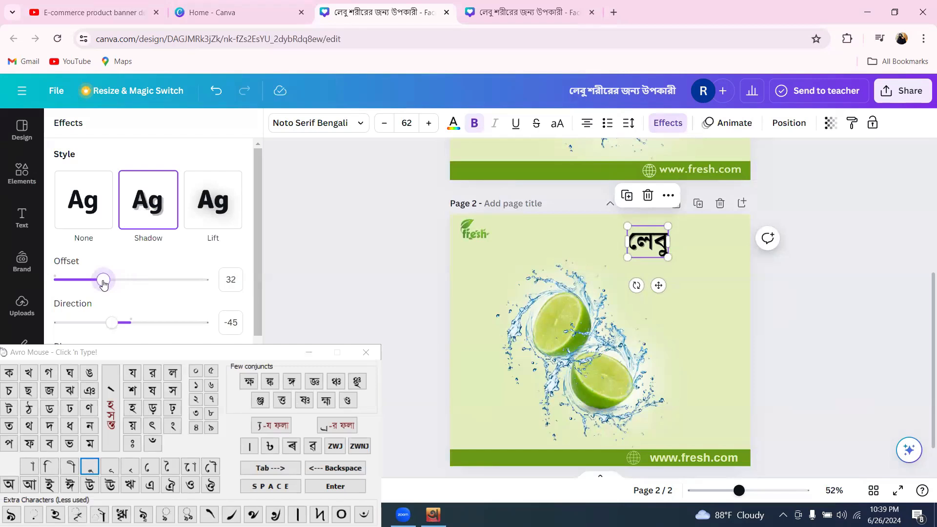
pyautogui.scroll(-3, 140, 264)
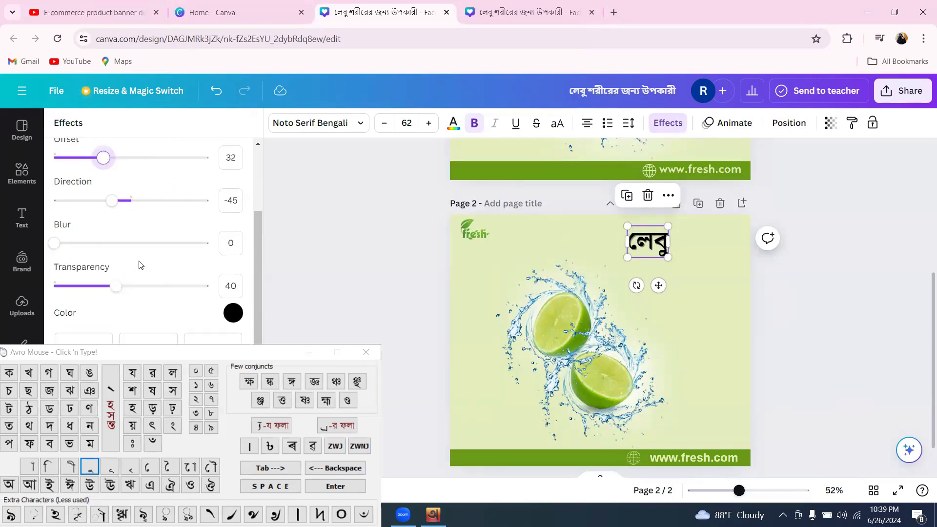
pyautogui.click(233, 313)
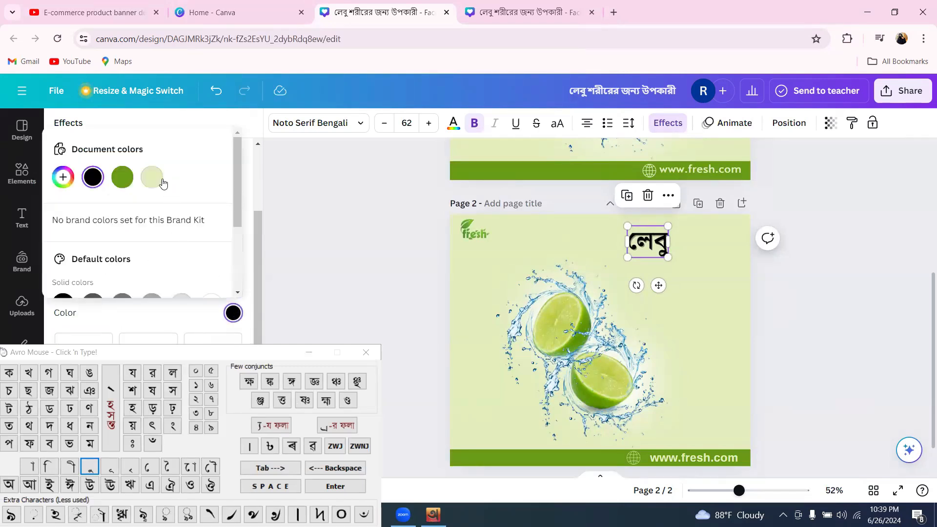
pyautogui.click(126, 181)
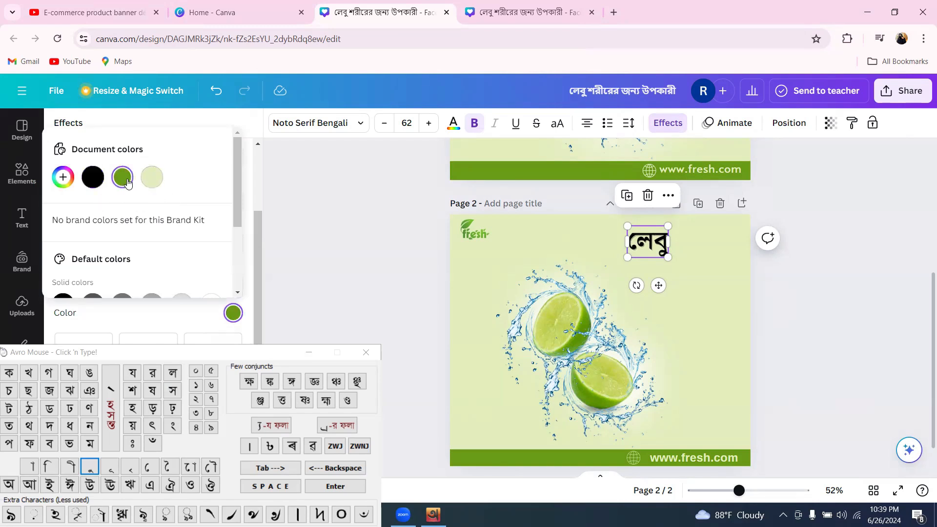
pyautogui.scroll(-3, 212, 236)
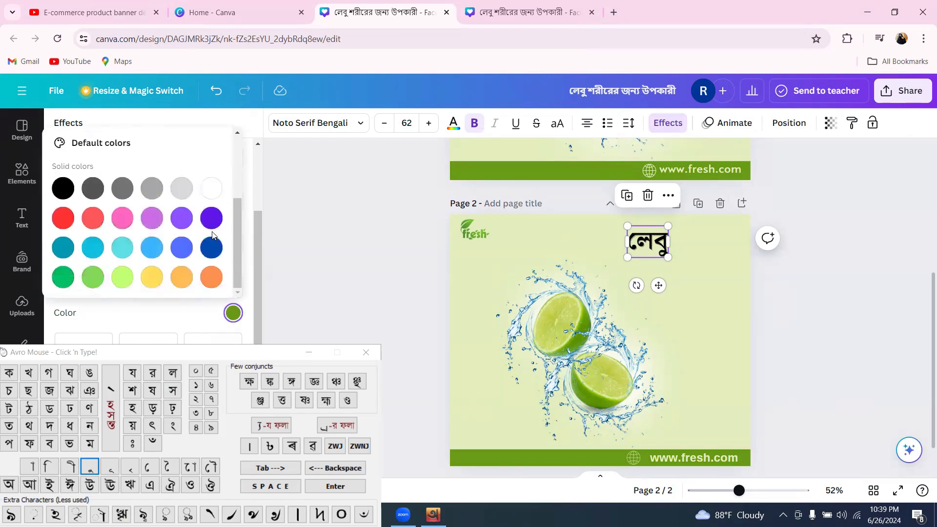
pyautogui.scroll(3, 214, 236)
pyautogui.scroll(-3, 206, 202)
pyautogui.scroll(3, 141, 312)
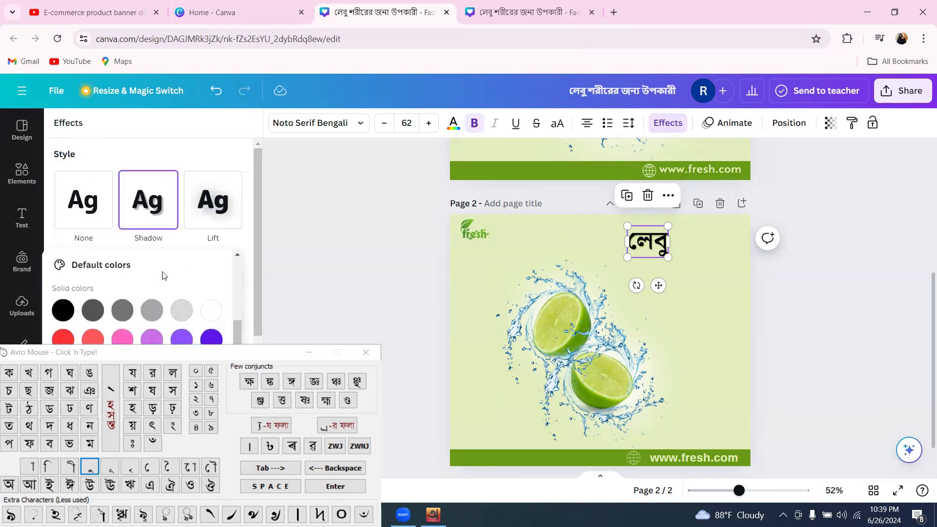
# Step: Reapply the Shadow style to the "লেবু" heading, using the green document colour and transparency 32 for the shadow
pyautogui.click(166, 194)
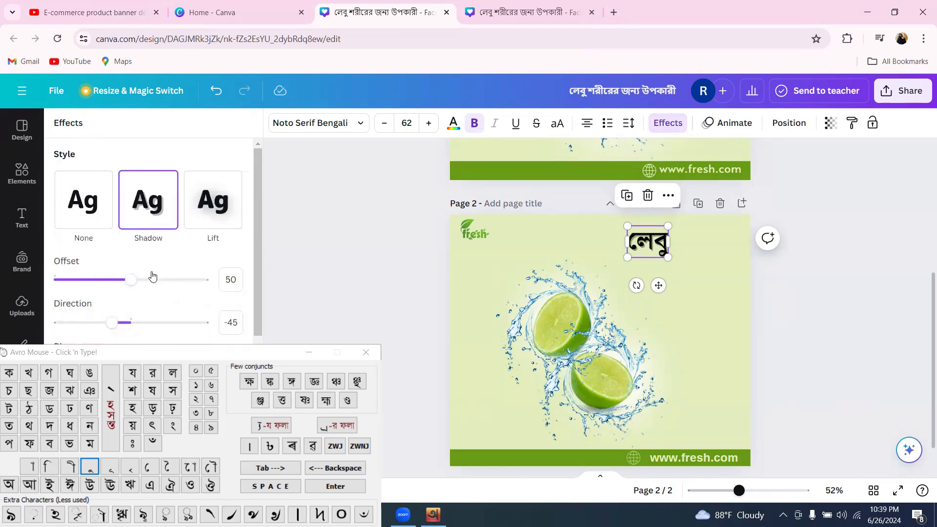
pyautogui.scroll(-4, 155, 274)
pyautogui.click(229, 254)
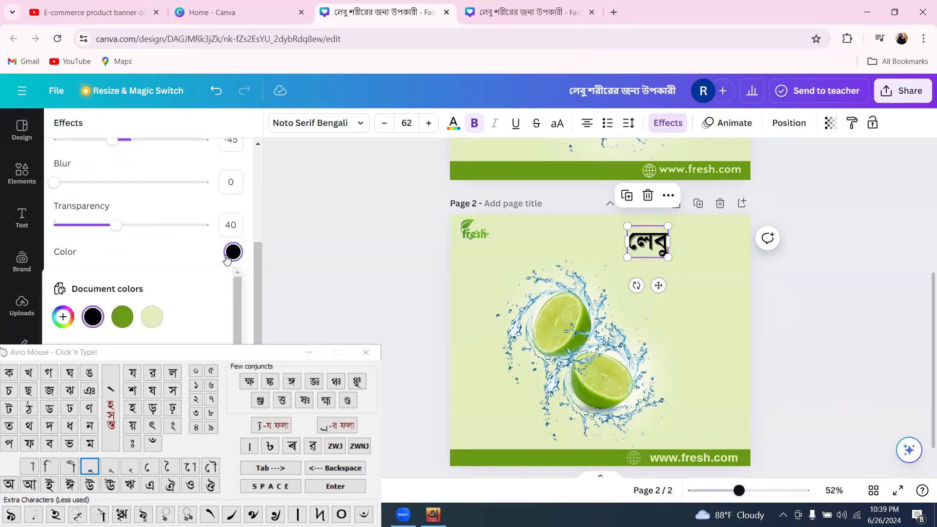
pyautogui.click(123, 321)
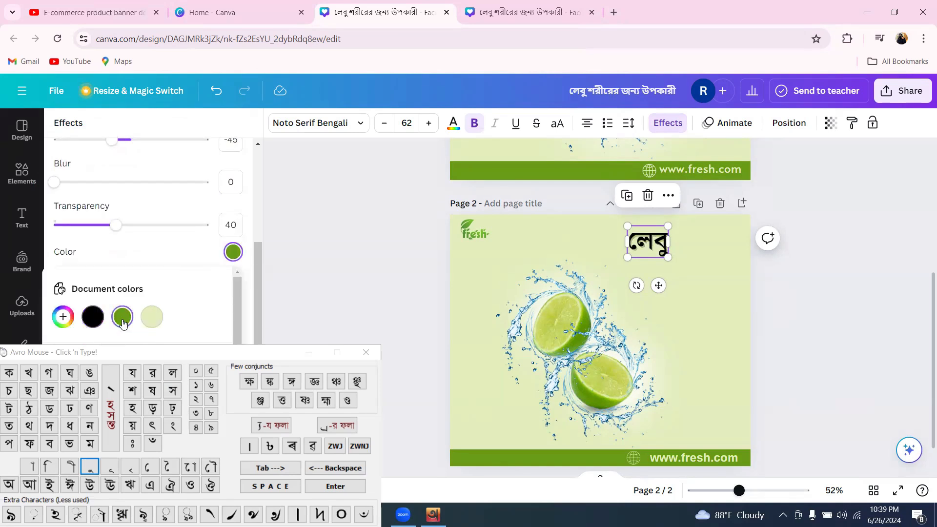
pyautogui.moveTo(115, 225); pyautogui.dragTo(105, 226)
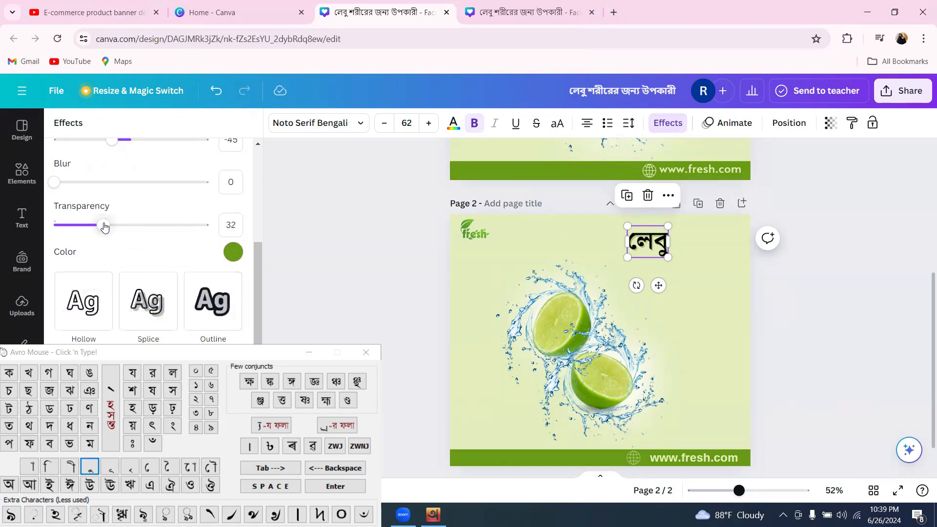
pyautogui.click(334, 250)
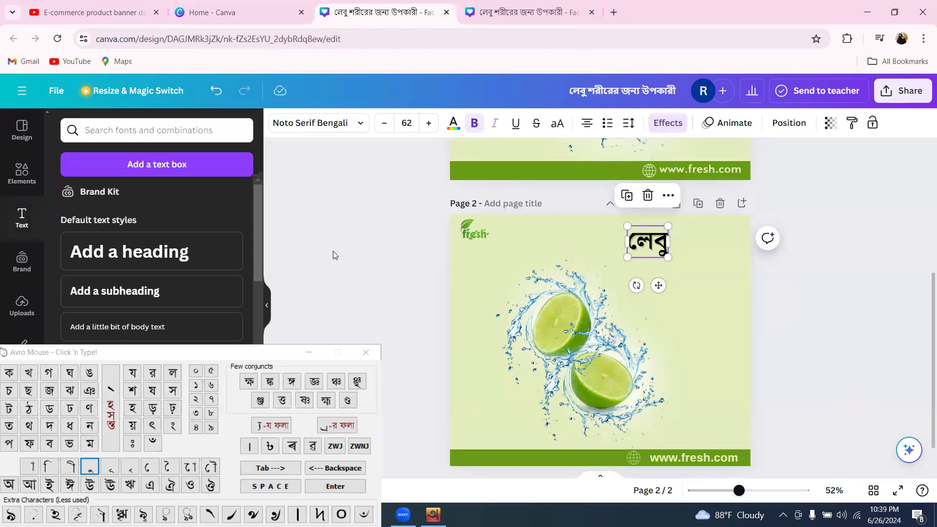
# Step: Duplicate the "লেবু" heading on page 2, place the copy below it beside the limes and select its text
pyautogui.click(653, 241)
pyautogui.moveTo(650, 254); pyautogui.dragTo(667, 316)
pyautogui.doubleClick(669, 315)
pyautogui.scroll(5, 640, 256)
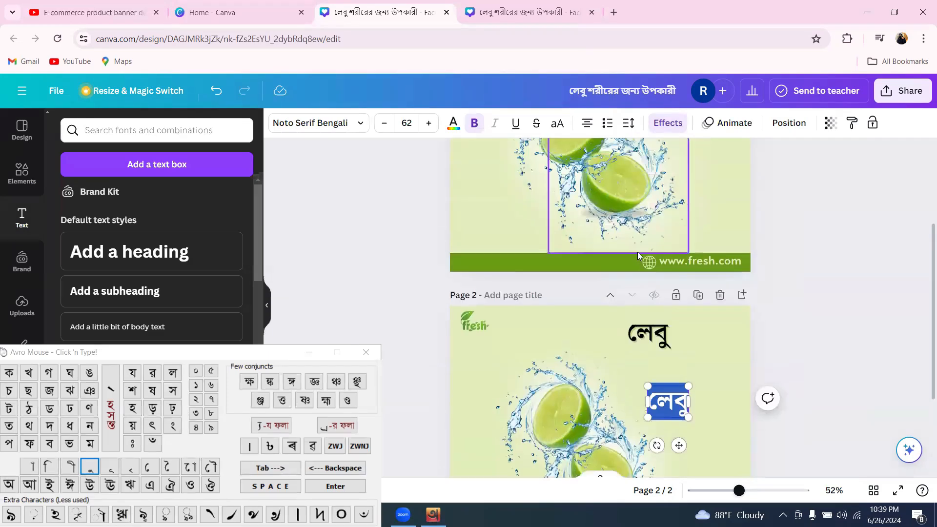
pyautogui.scroll(-5, 639, 256)
pyautogui.scroll(-1, 638, 255)
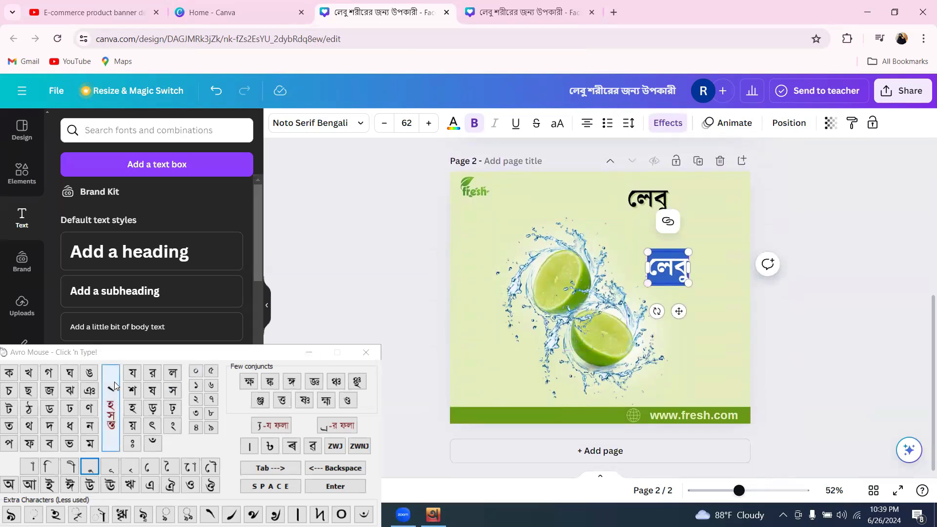
# Step: Replace the copied heading's text with "শ", move the on-screen keyboard clear and widen the text box
pyautogui.click(132, 390)
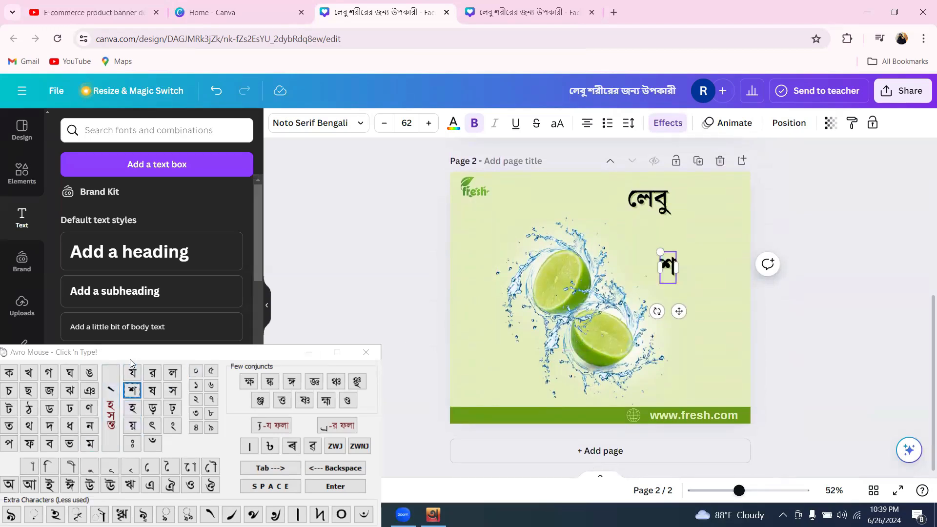
pyautogui.moveTo(134, 356); pyautogui.dragTo(185, 114)
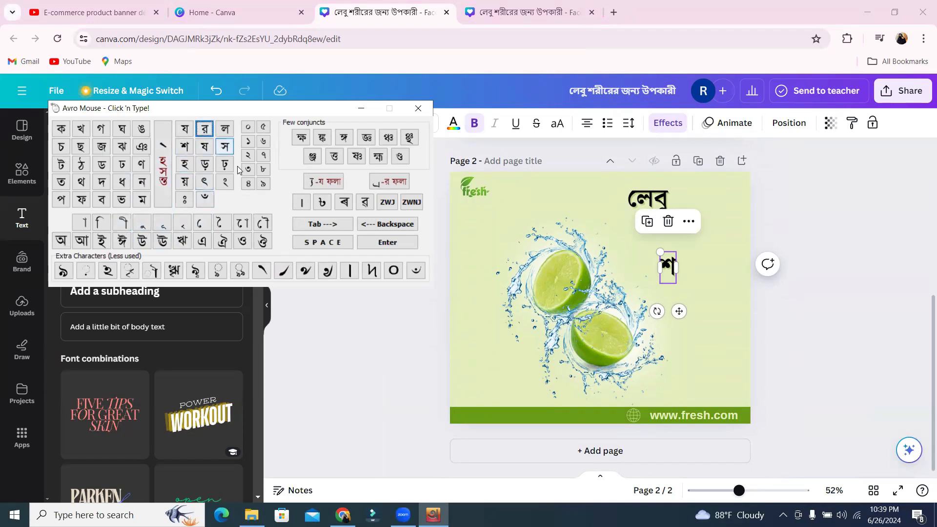
pyautogui.click(315, 242)
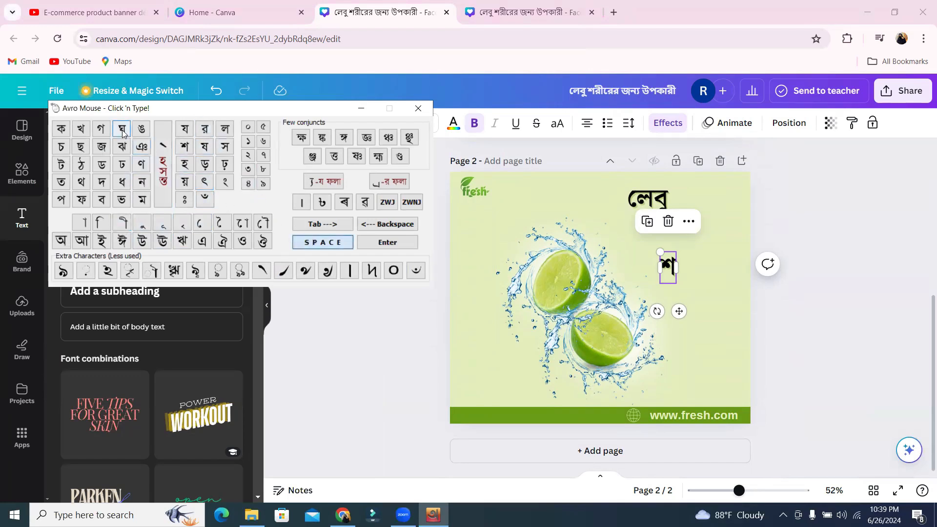
pyautogui.click(141, 184)
pyautogui.click(308, 186)
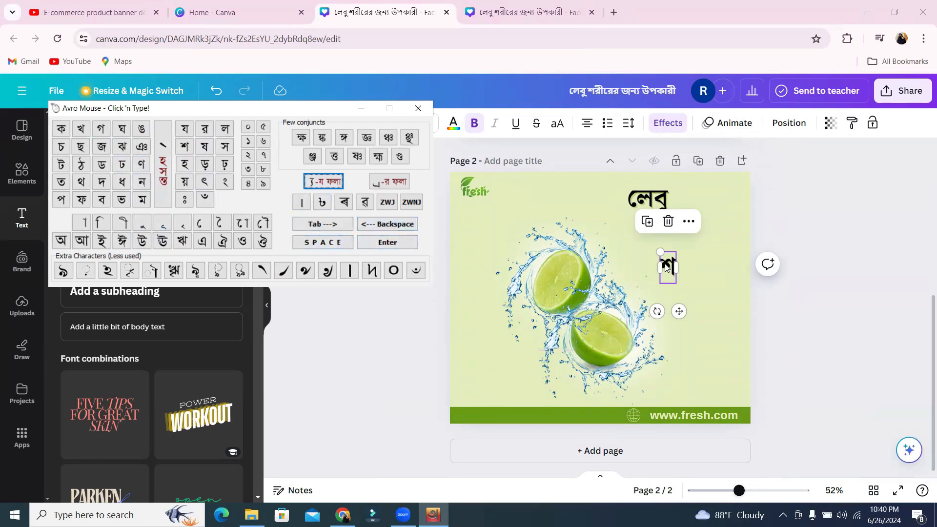
pyautogui.moveTo(671, 266); pyautogui.dragTo(750, 250)
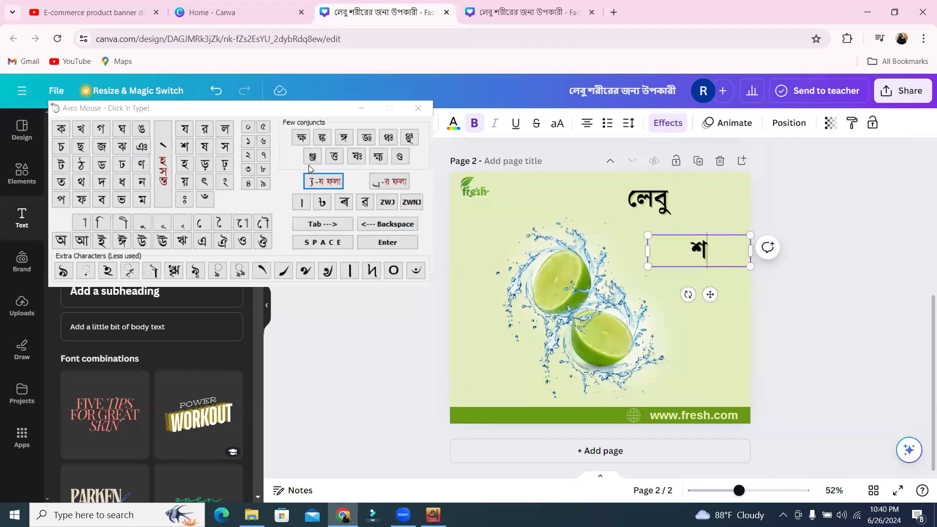
# Step: Complete the copied heading's text so it reads "শরীরের জন্য"
pyautogui.click(211, 132)
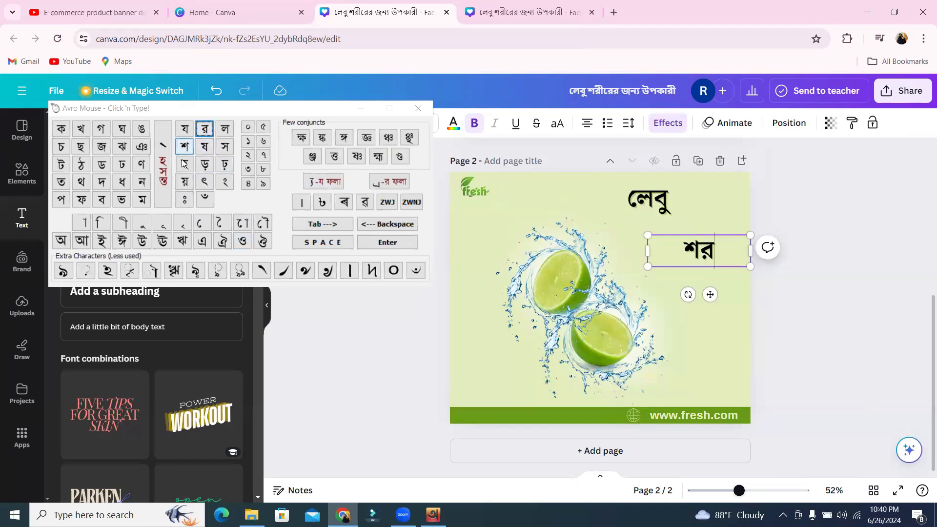
pyautogui.click(122, 223)
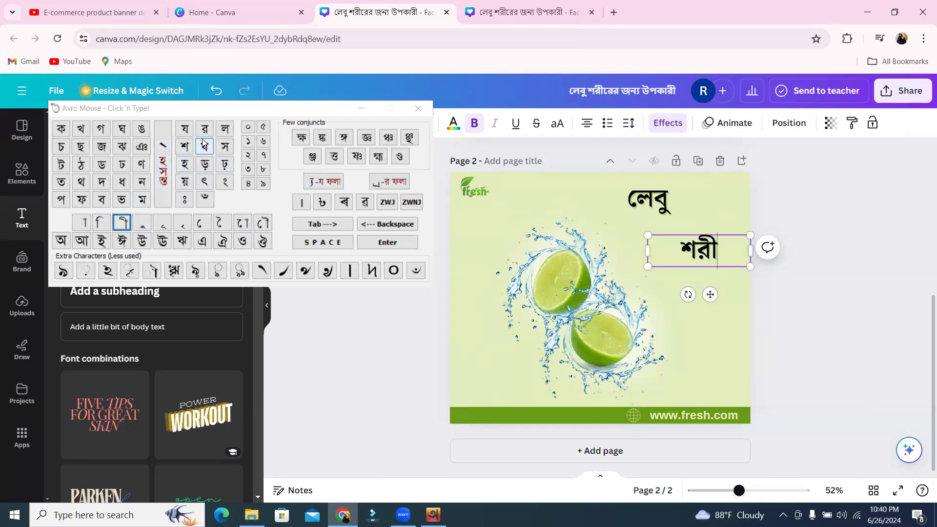
pyautogui.click(204, 128)
pyautogui.click(200, 223)
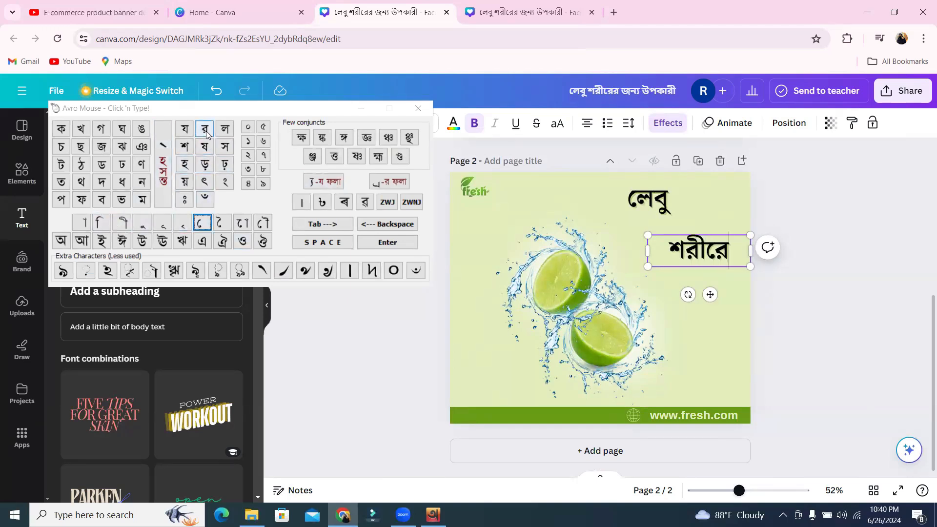
pyautogui.click(204, 128)
pyautogui.click(318, 243)
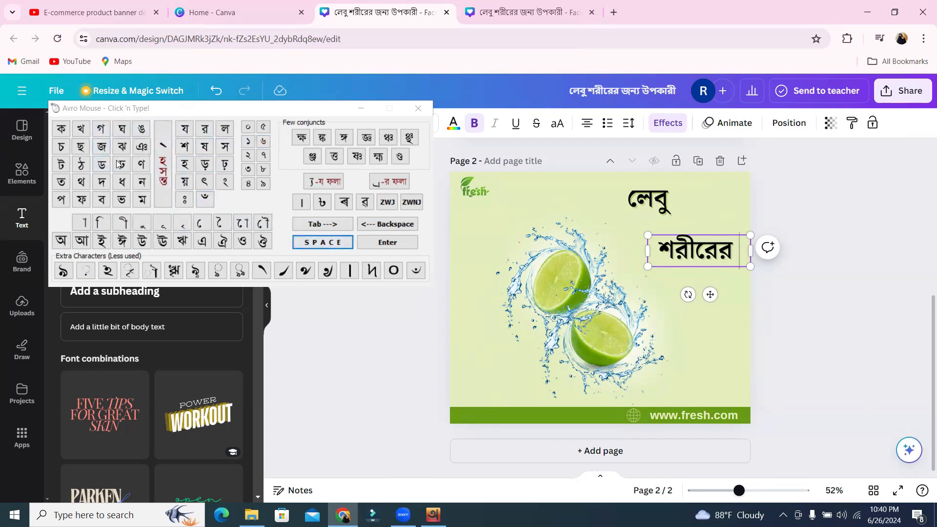
pyautogui.click(107, 147)
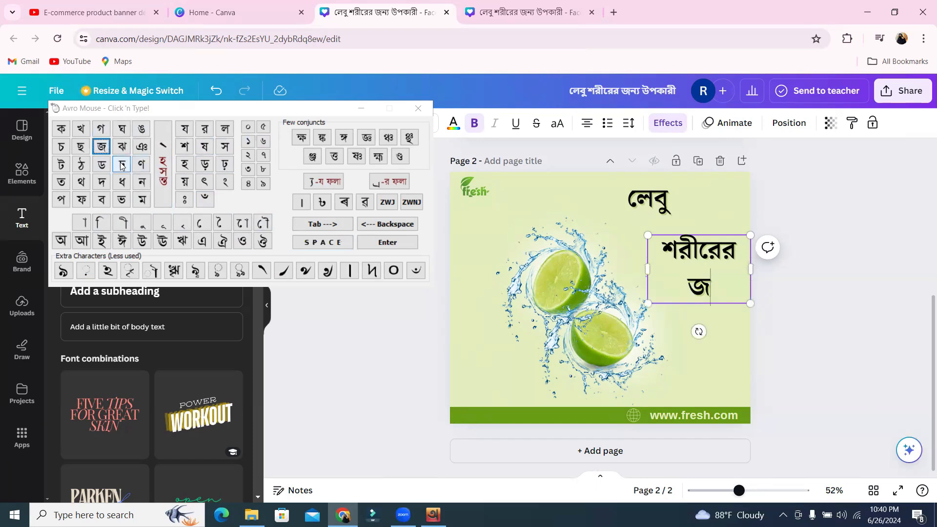
pyautogui.click(141, 181)
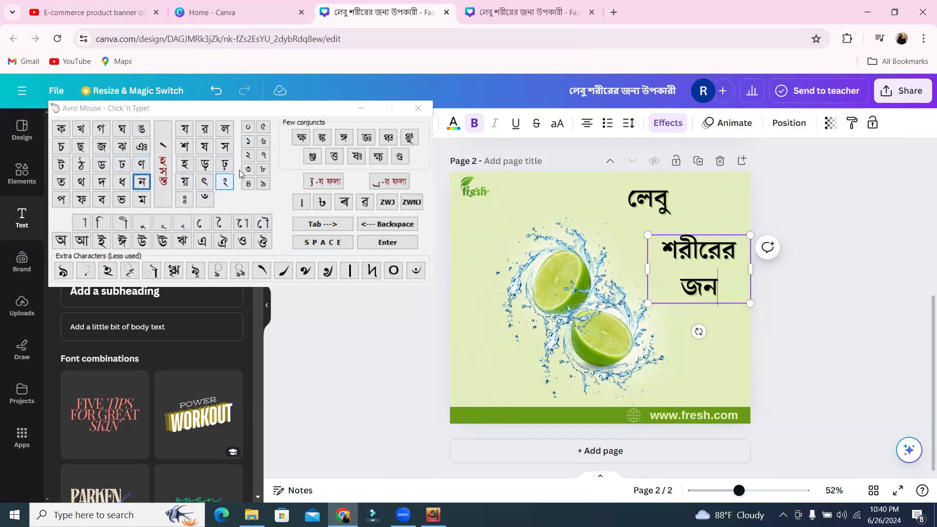
pyautogui.click(323, 181)
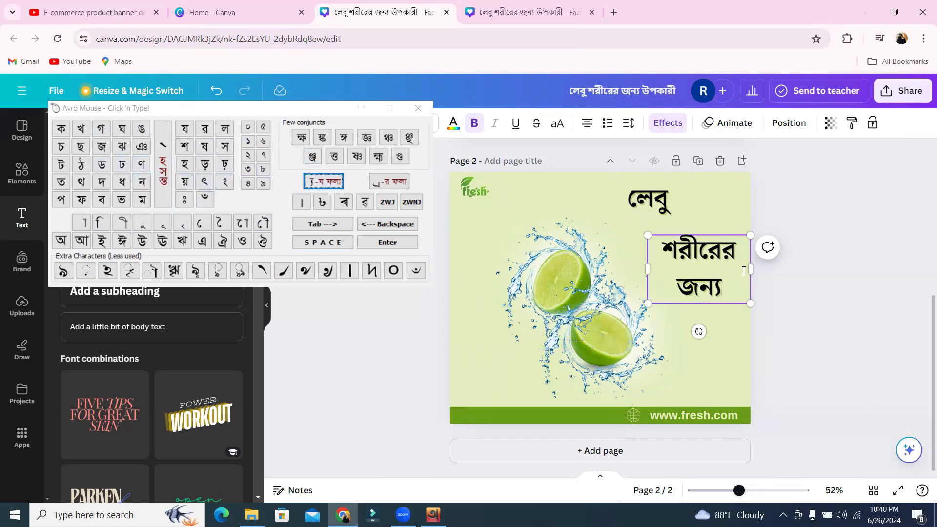
# Step: Widen the "শরীরের জন্য" text box to fit one line and reduce its font size to 53
pyautogui.moveTo(751, 269); pyautogui.dragTo(808, 250)
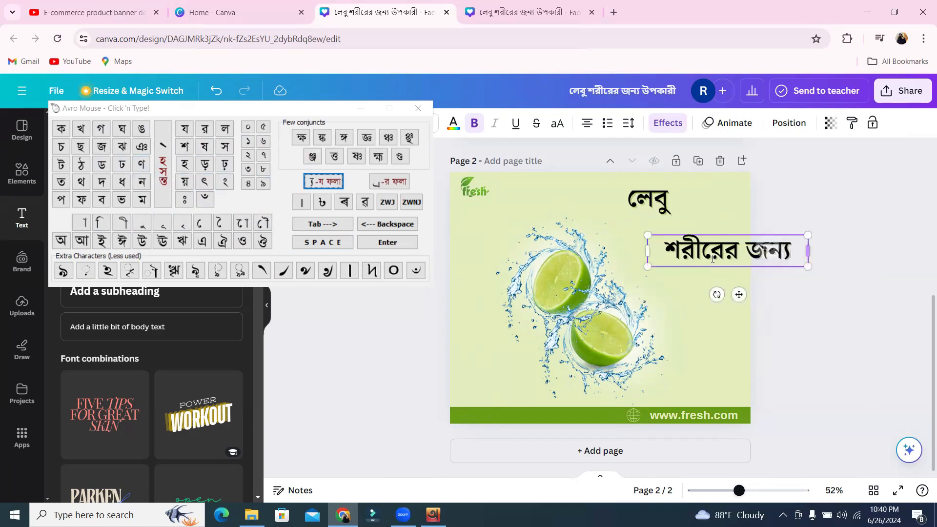
pyautogui.moveTo(308, 112); pyautogui.dragTo(292, 288)
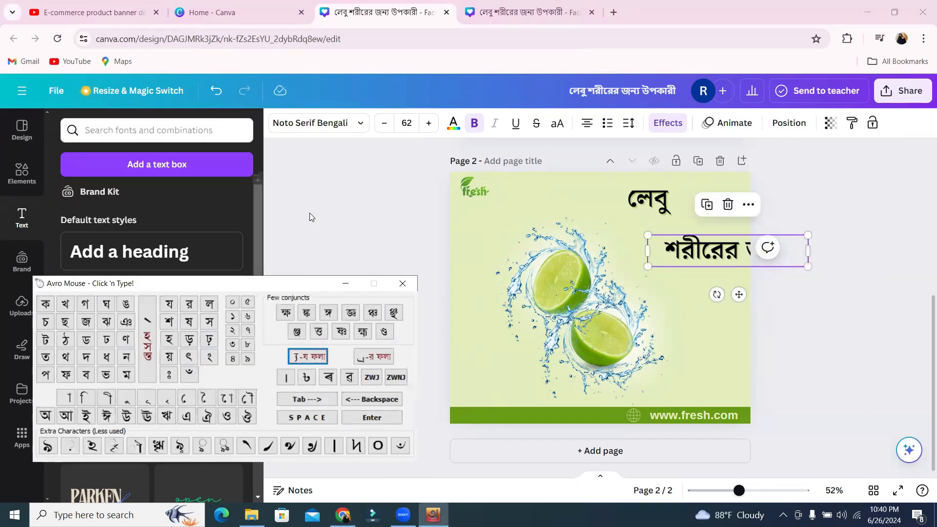
pyautogui.click(383, 124)
pyautogui.click(383, 124)
pyautogui.click(383, 124)
pyautogui.click(383, 124)
pyautogui.click(383, 124)
pyautogui.click(383, 124)
pyautogui.click(383, 124)
pyautogui.click(383, 124)
pyautogui.click(383, 124)
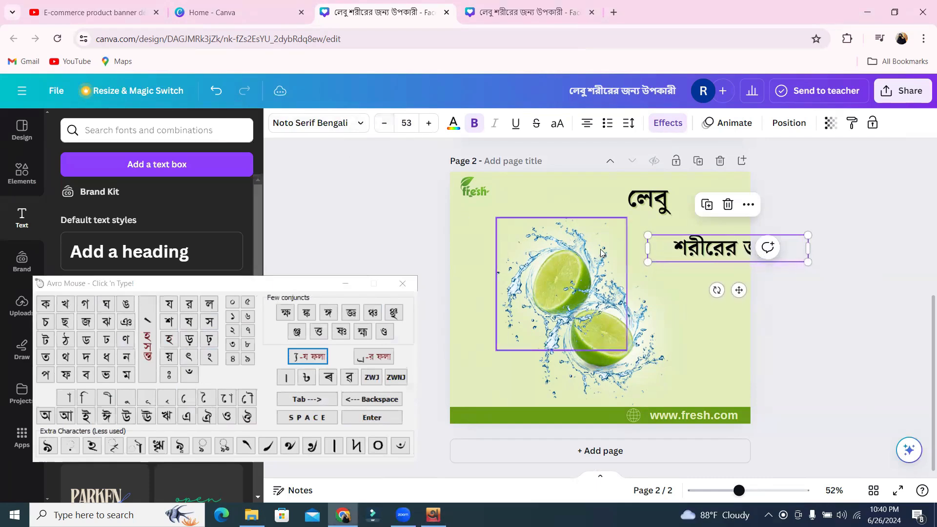
# Step: Fit the "শরীরের জন্য" text box within the page just below "লেবু" and shift the "লেবু" heading left
pyautogui.moveTo(652, 243); pyautogui.dragTo(611, 229)
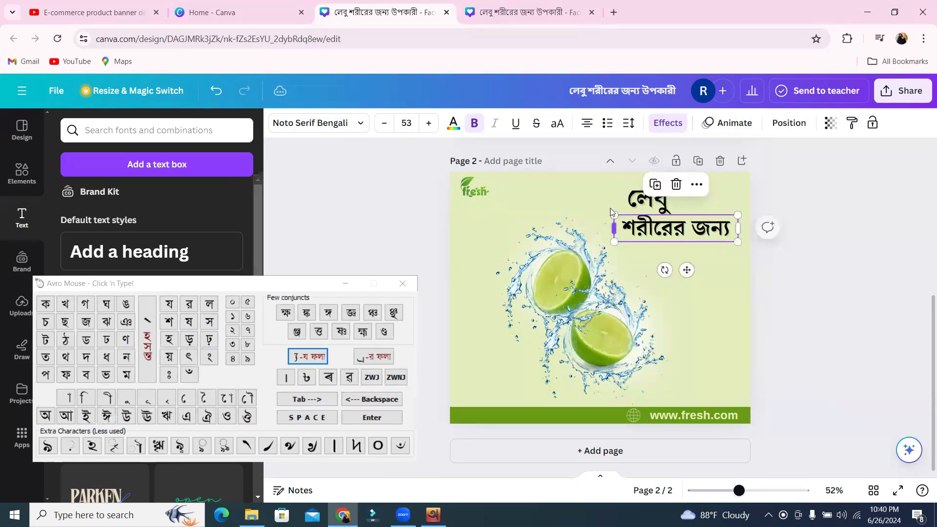
pyautogui.click(622, 194)
pyautogui.moveTo(620, 194); pyautogui.dragTo(586, 194)
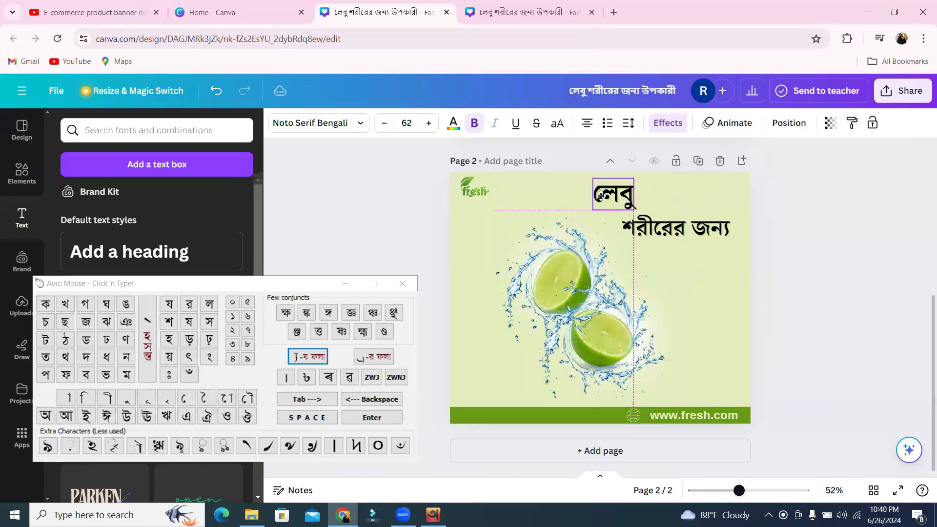
# Step: Set the "শরীরের জন্য" text to size 47 and place it directly beside "লেবু" on the same line
pyautogui.click(641, 228)
pyautogui.click(383, 126)
pyautogui.click(383, 126)
pyautogui.click(383, 126)
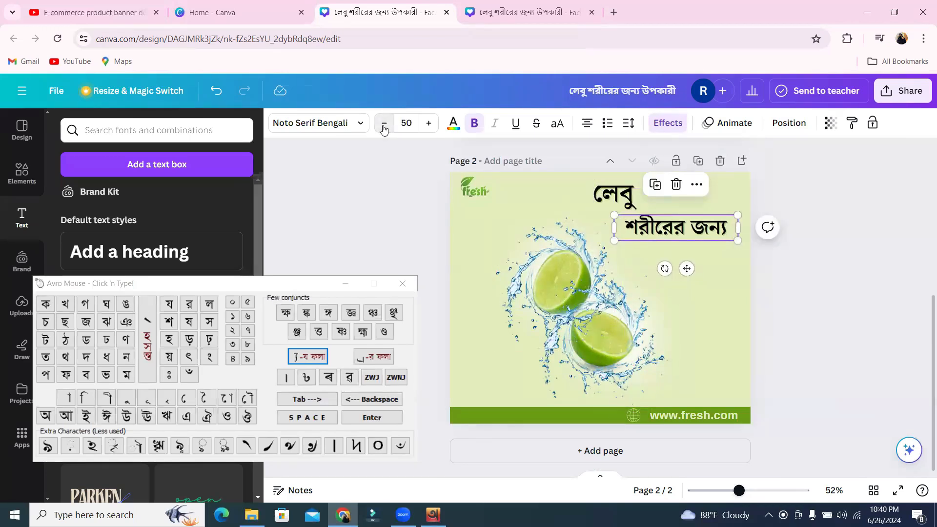
pyautogui.click(383, 125)
pyautogui.click(383, 126)
pyautogui.click(383, 126)
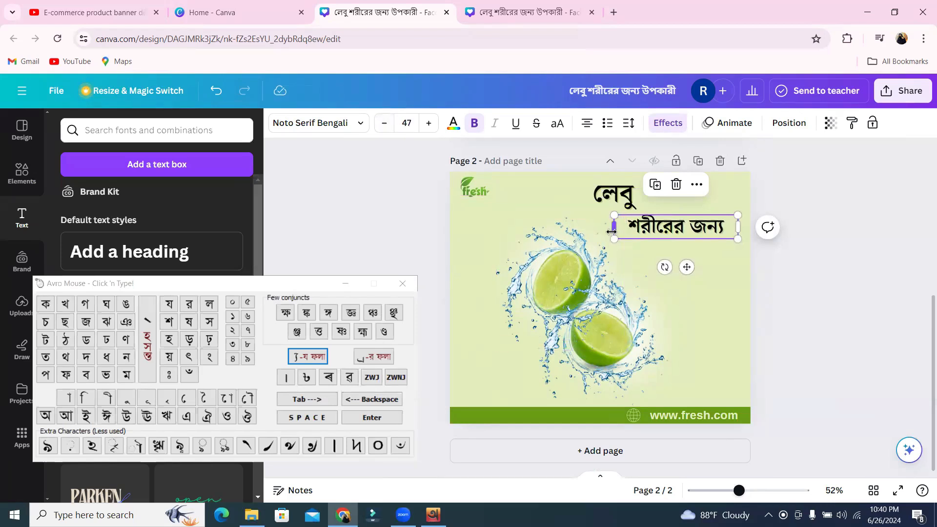
pyautogui.moveTo(611, 231); pyautogui.dragTo(669, 197)
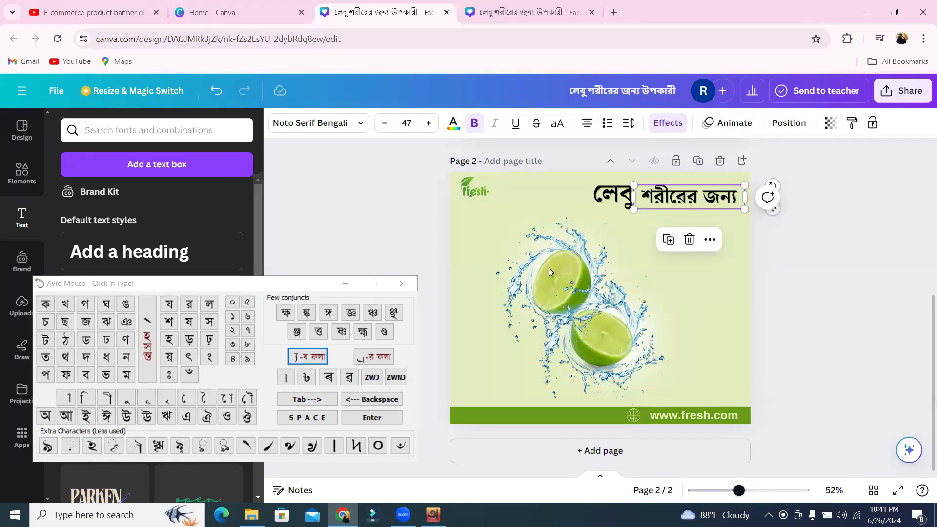
# Step: Duplicate the "শরীরের জন্য" text, place the copy below the headline beside the limes and select its text
pyautogui.click(667, 239)
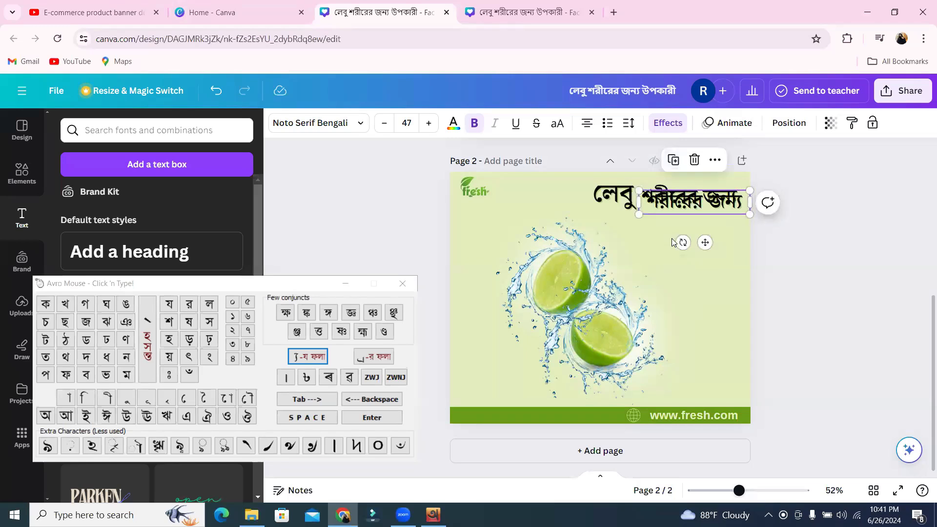
pyautogui.moveTo(678, 206); pyautogui.dragTo(677, 269)
pyautogui.doubleClick(676, 268)
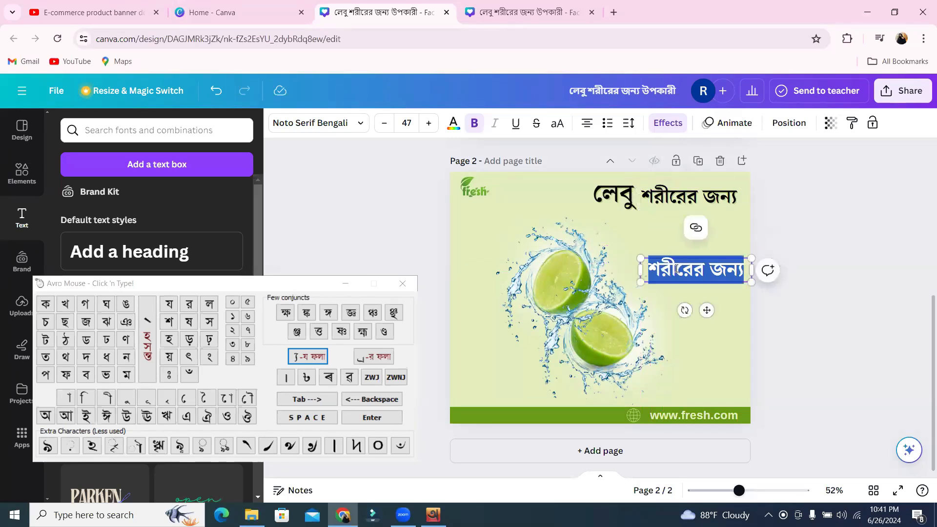
# Step: Replace the lower copy's text with "উপকারী" and narrow its text box to fit the word
pyautogui.click(125, 416)
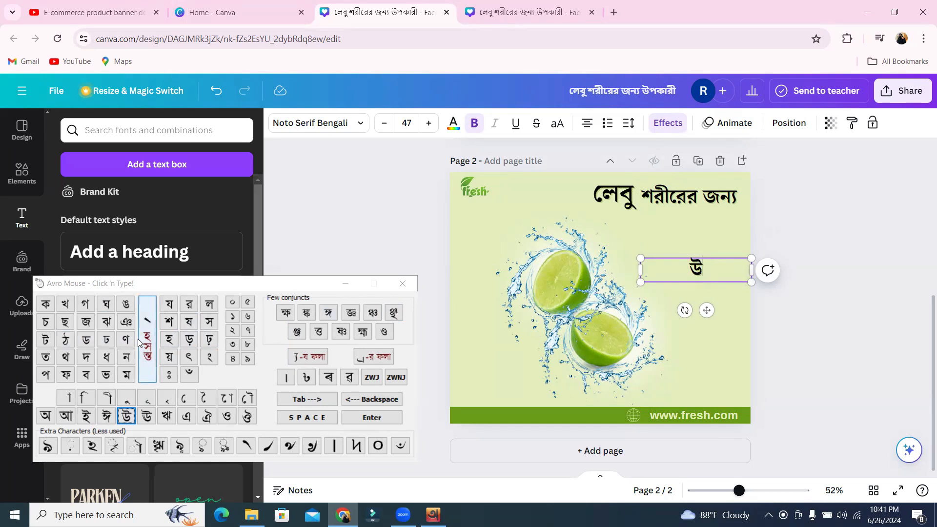
pyautogui.click(46, 375)
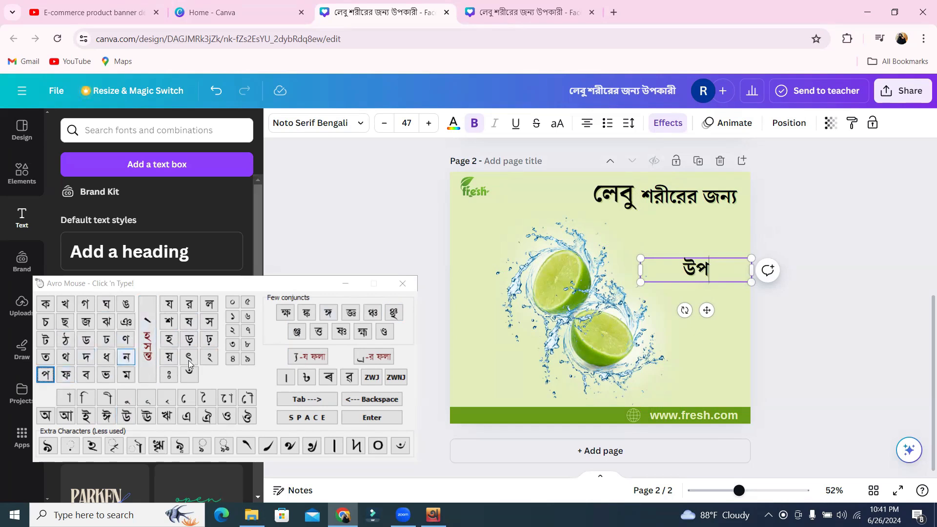
pyautogui.click(47, 304)
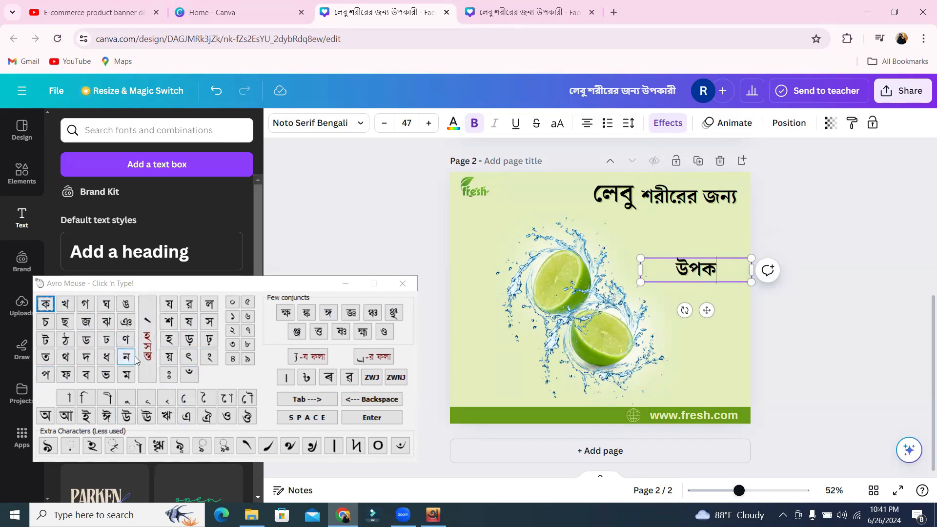
pyautogui.click(64, 397)
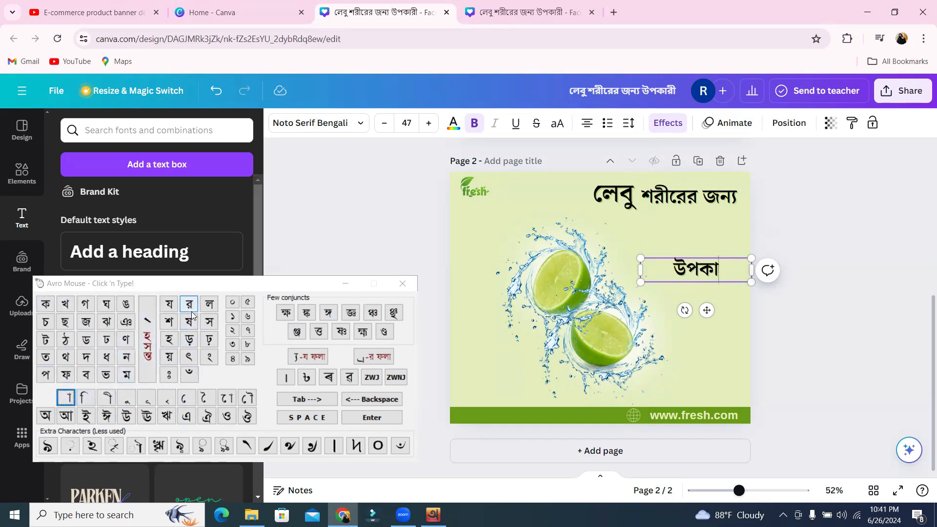
pyautogui.click(189, 305)
pyautogui.click(106, 398)
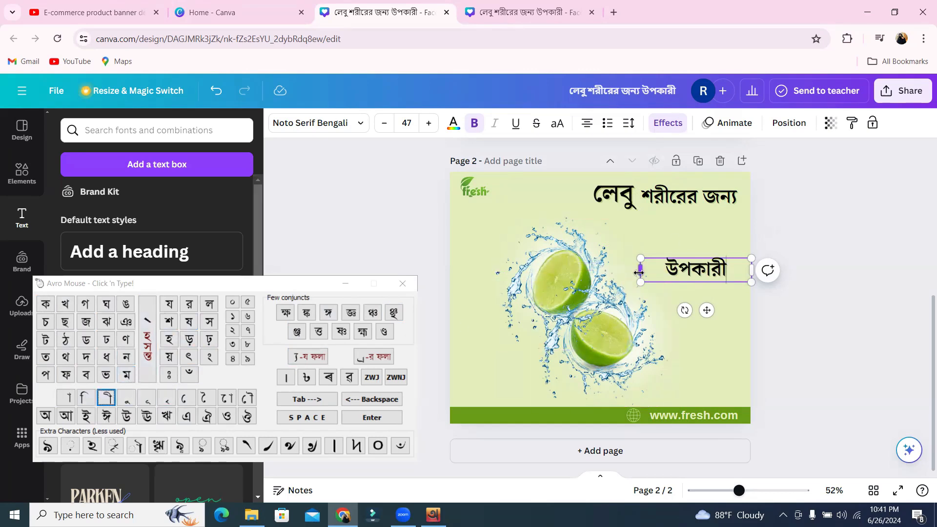
pyautogui.moveTo(639, 272); pyautogui.dragTo(667, 272)
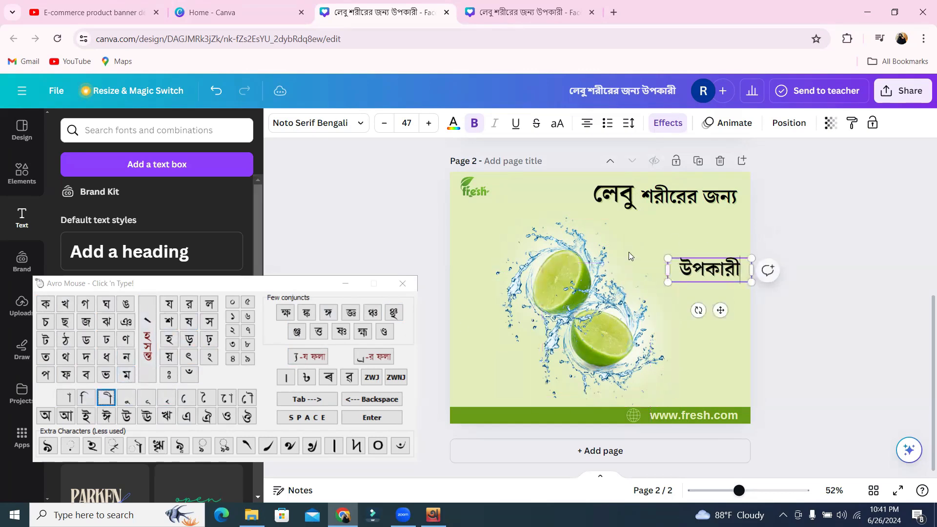
# Step: Move the "উপকারী" text up to just beneath the "শরীরের জন্য" line on page 2
pyautogui.scroll(5, 615, 249)
pyautogui.scroll(-5, 616, 253)
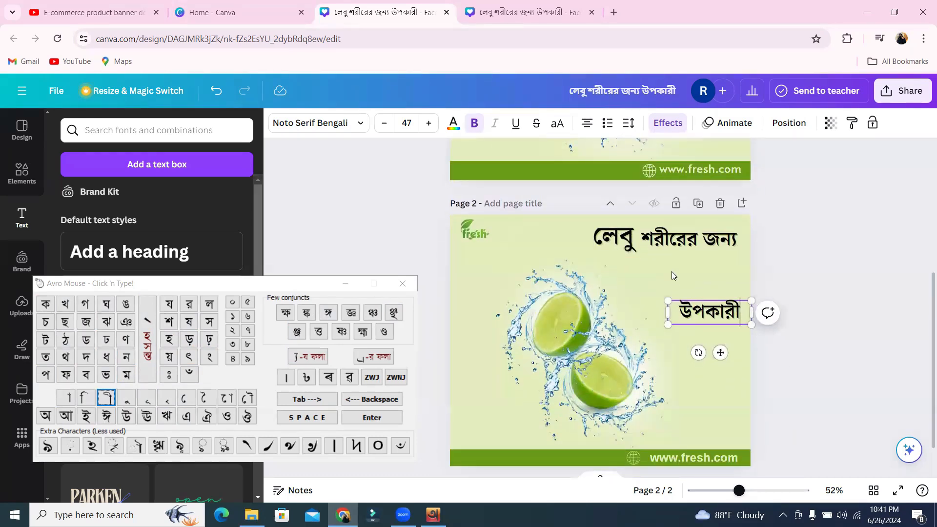
pyautogui.click(672, 272)
pyautogui.click(711, 308)
pyautogui.moveTo(691, 273); pyautogui.dragTo(691, 272)
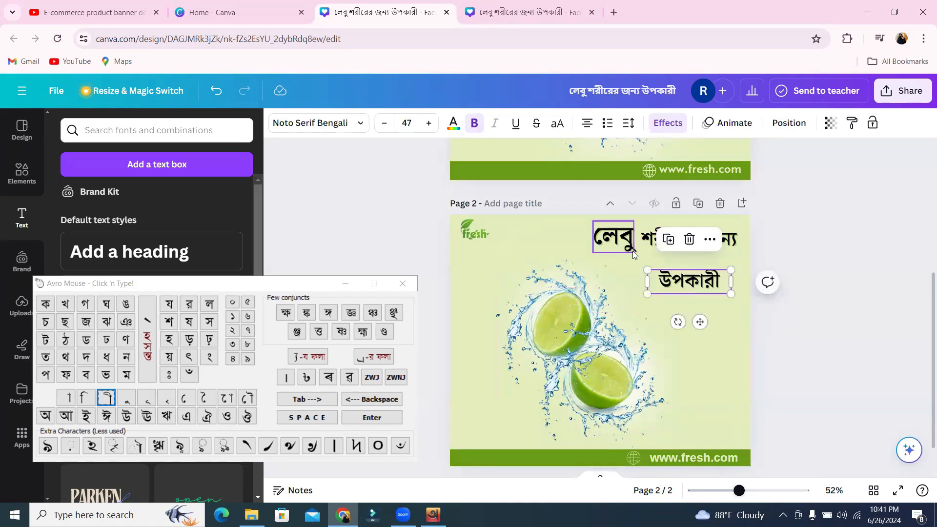
# Step: Compare with the "লেবু" heading's font size and increase the "উপকারী" text to size 58
pyautogui.click(627, 253)
pyautogui.click(656, 273)
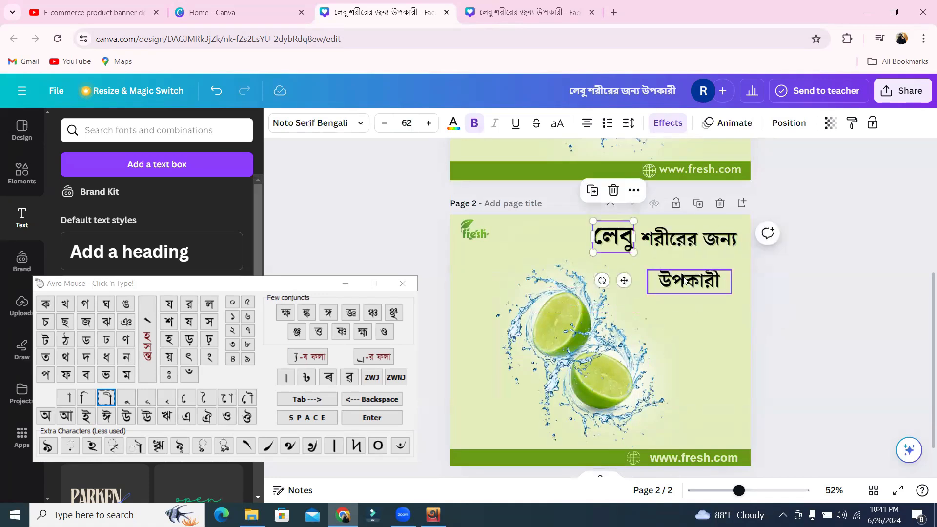
pyautogui.click(429, 123)
pyautogui.click(428, 123)
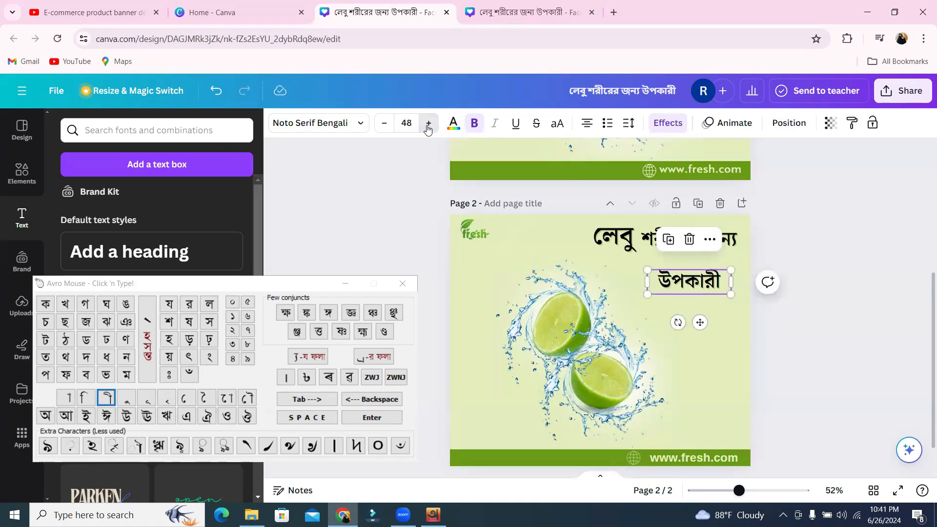
pyautogui.click(429, 123)
pyautogui.click(428, 123)
pyautogui.click(429, 123)
pyautogui.click(429, 123)
pyautogui.click(429, 123)
pyautogui.click(428, 123)
pyautogui.click(428, 123)
pyautogui.click(428, 123)
pyautogui.click(429, 123)
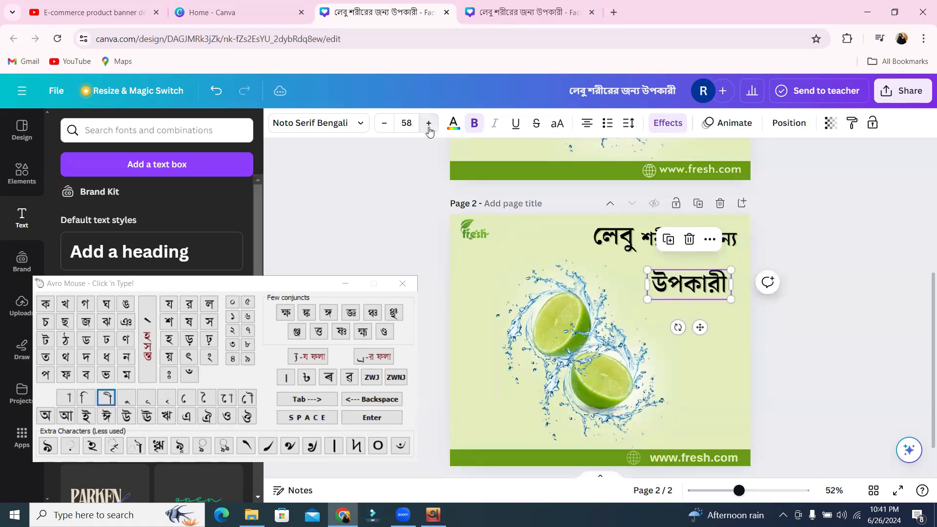
# Step: Increase the "উপকারী" text on page 2 to font size 62
pyautogui.click(428, 123)
pyautogui.click(428, 123)
pyautogui.click(429, 123)
pyautogui.click(428, 122)
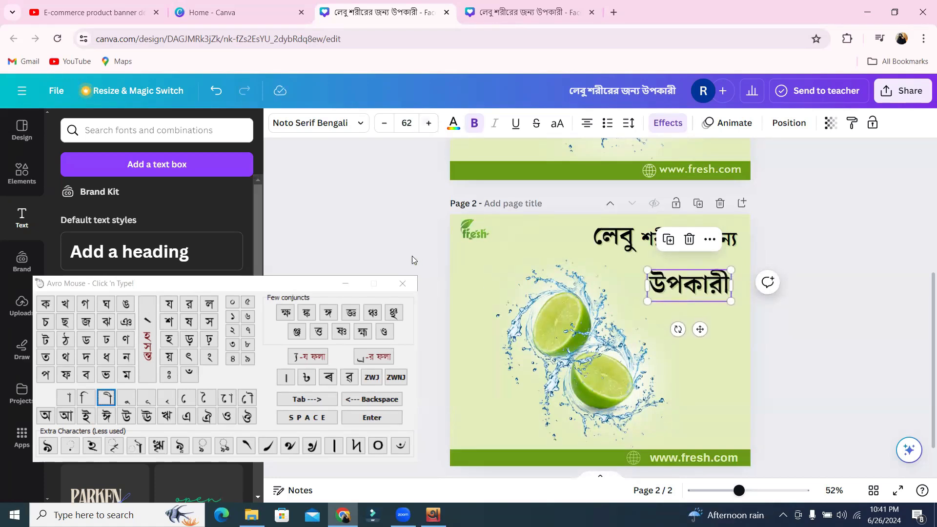
# Step: Recolor the "লেবু", "শরীরের জন্য" and "উপকারী" headline texts on page 2 with the footer's green from the document colors
pyautogui.scroll(1, 624, 278)
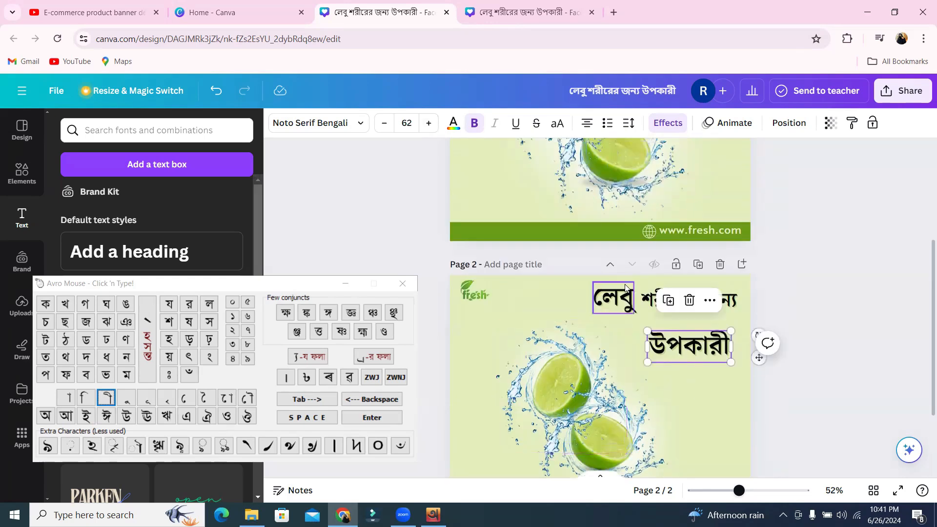
pyautogui.click(632, 294)
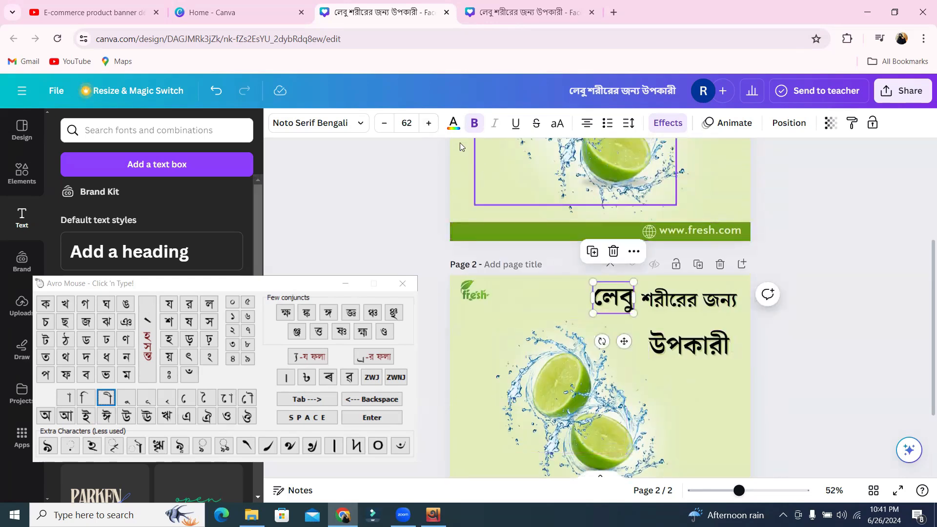
pyautogui.click(453, 125)
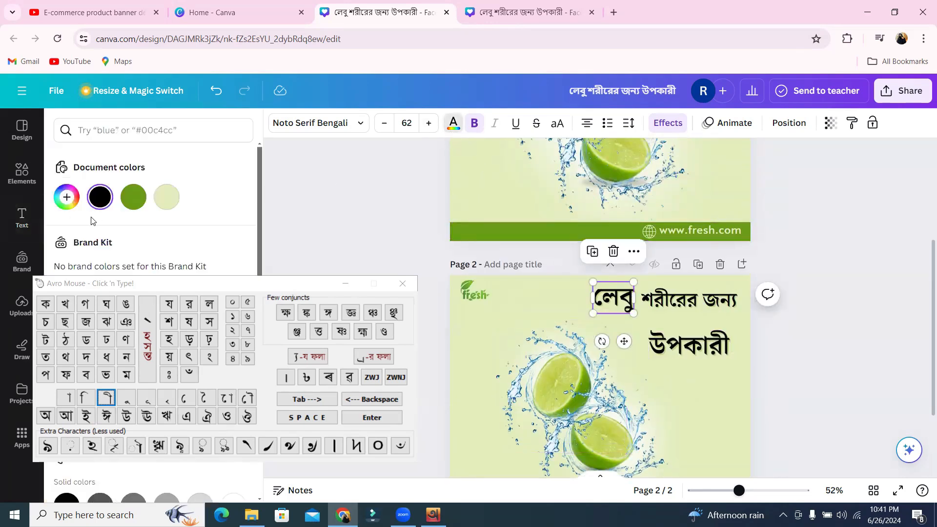
pyautogui.click(133, 196)
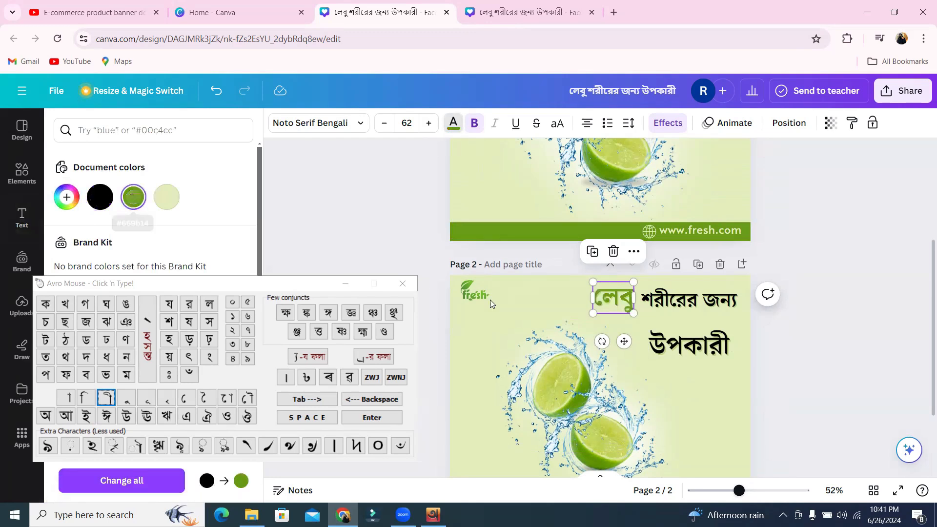
pyautogui.click(717, 309)
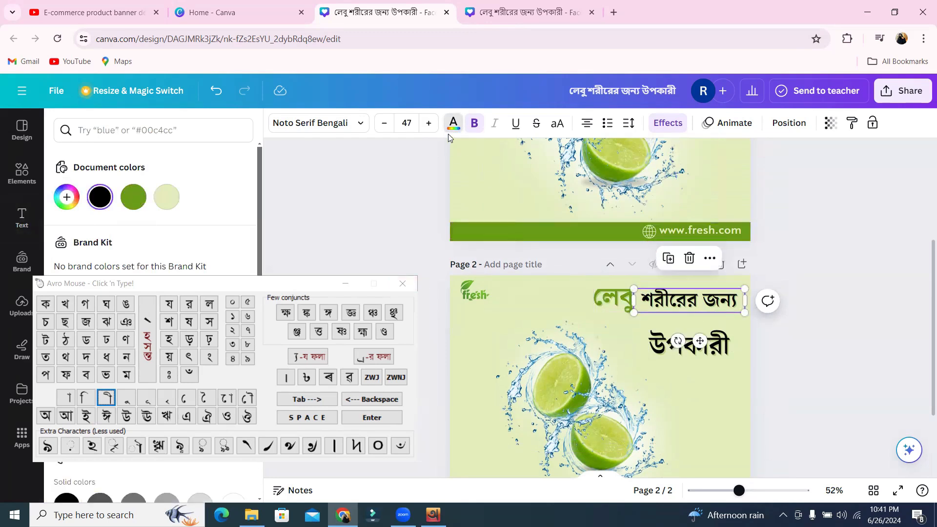
pyautogui.click(133, 197)
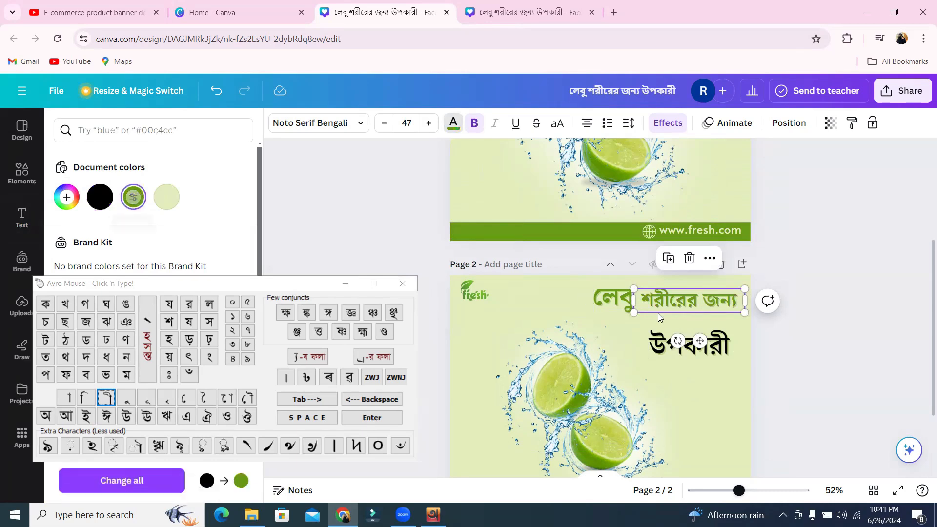
pyautogui.click(724, 350)
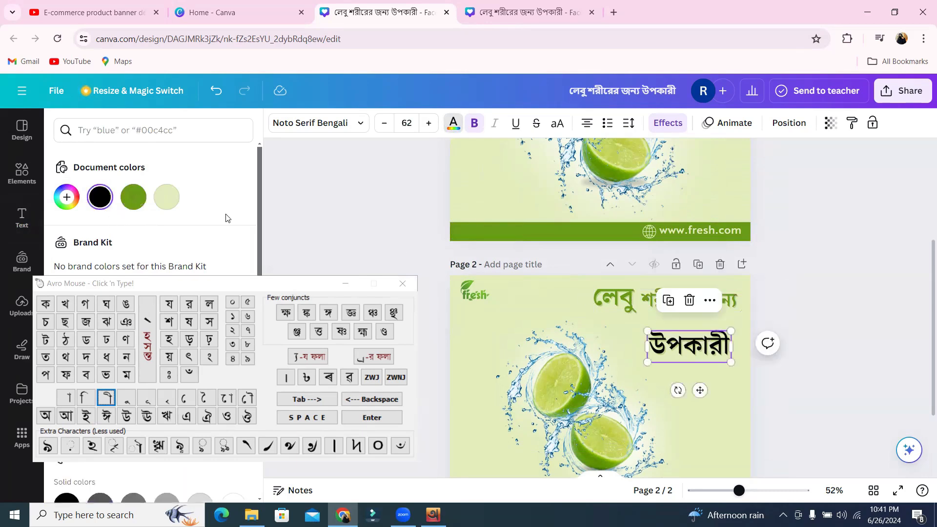
pyautogui.click(133, 199)
pyautogui.scroll(4, 716, 319)
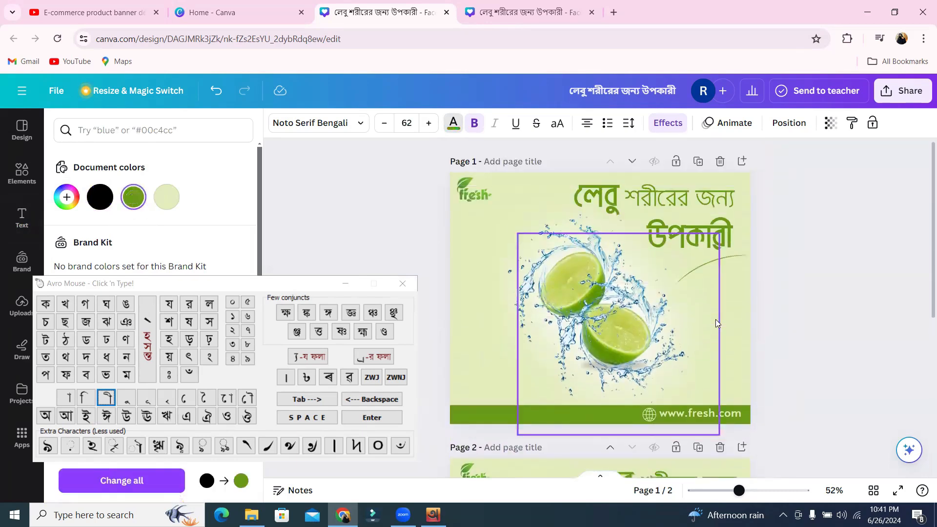
# Step: Nudge "উপকারী" up closer to the first headline line and shift "শরীরের জন্য" slightly right, matching the page 1 layout
pyautogui.scroll(-3, 715, 319)
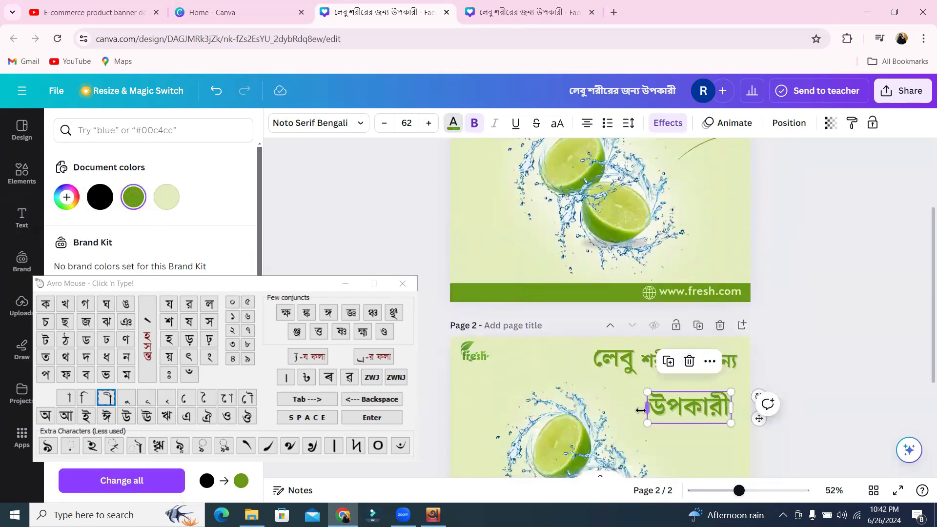
pyautogui.moveTo(706, 407); pyautogui.dragTo(708, 398)
pyautogui.click(663, 374)
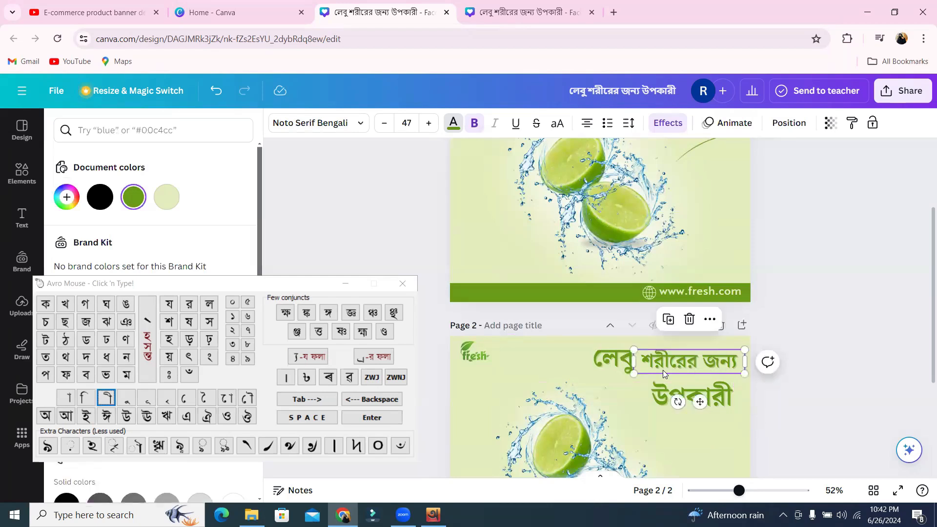
pyautogui.moveTo(663, 369); pyautogui.dragTo(665, 369)
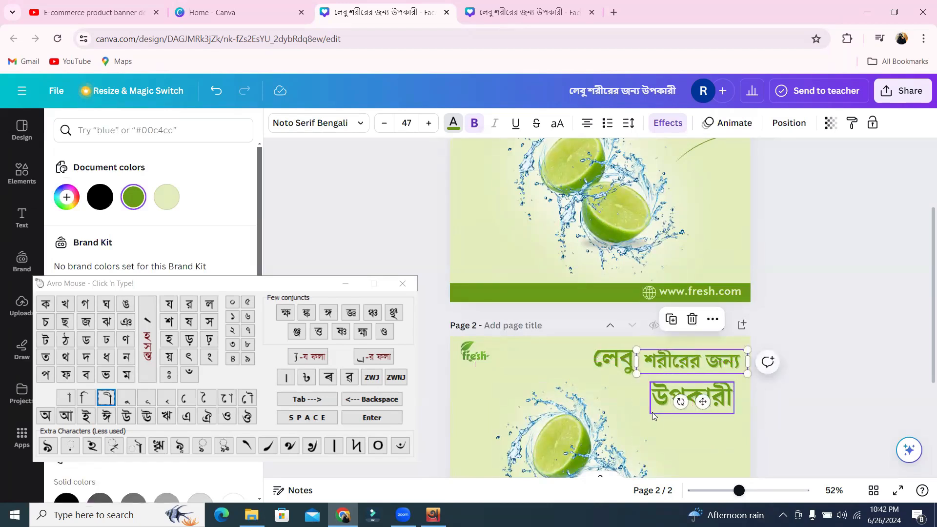
pyautogui.scroll(2, 652, 418)
pyautogui.scroll(-4, 652, 419)
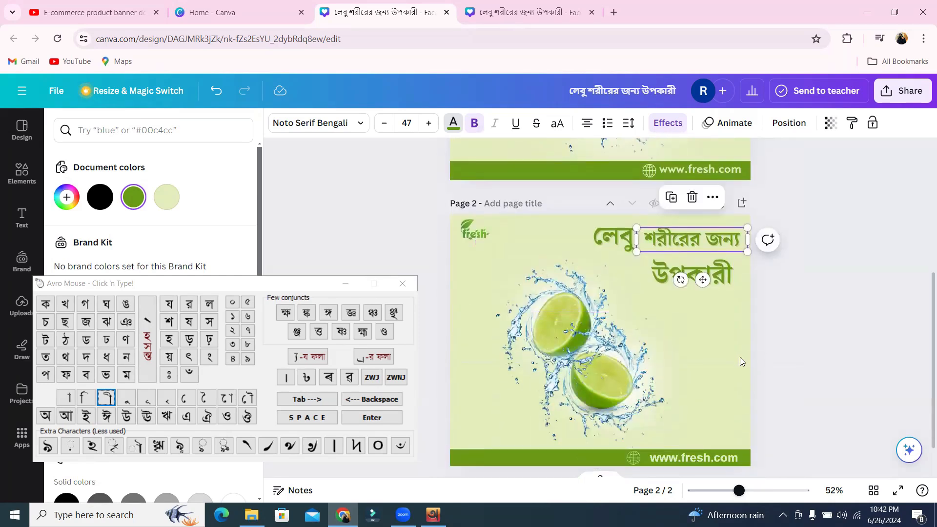
pyautogui.click(722, 363)
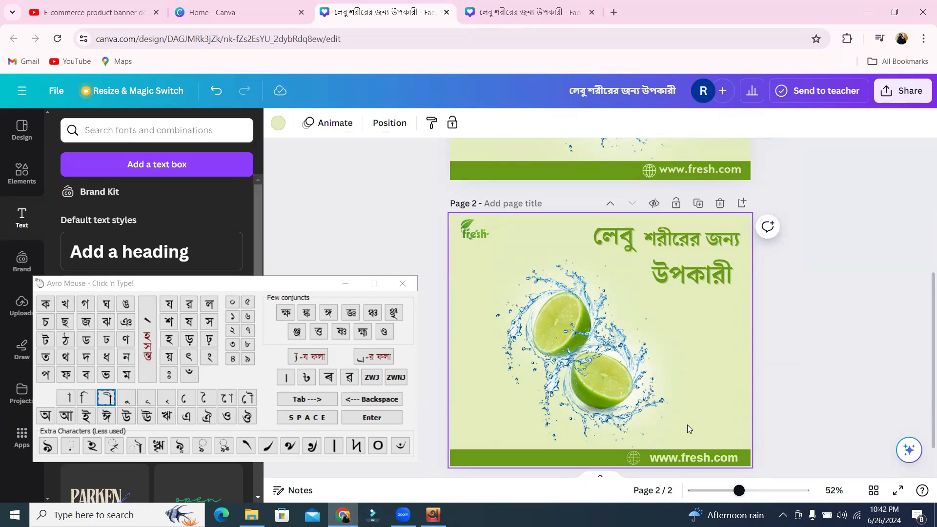
pyautogui.scroll(5, 700, 403)
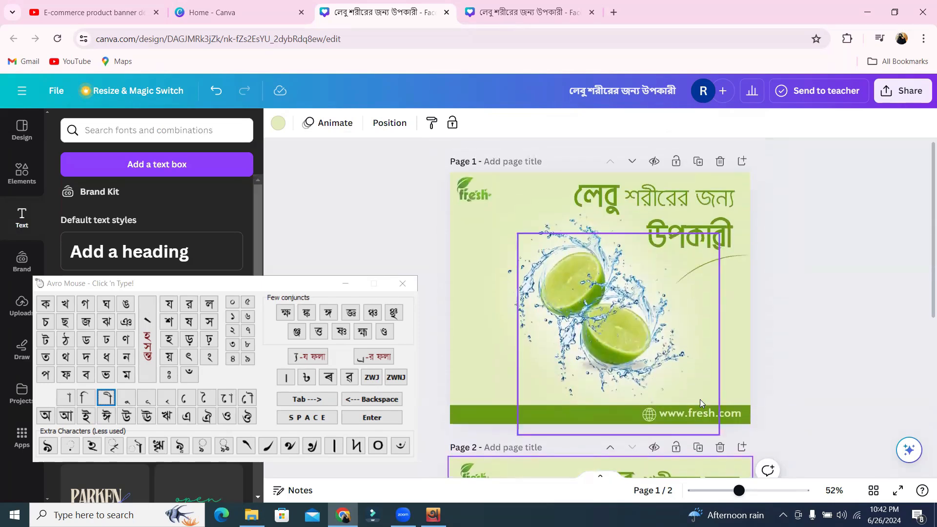
pyautogui.scroll(-5, 700, 399)
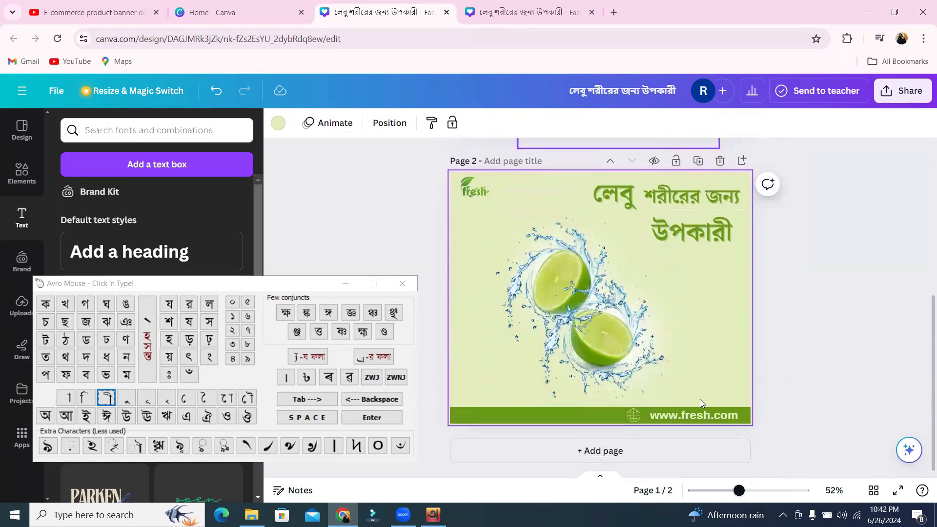
# Step: Close the Avro on-screen keyboard, add the thin curved line from the recently used elements to page 2 and color it green
pyautogui.click(403, 284)
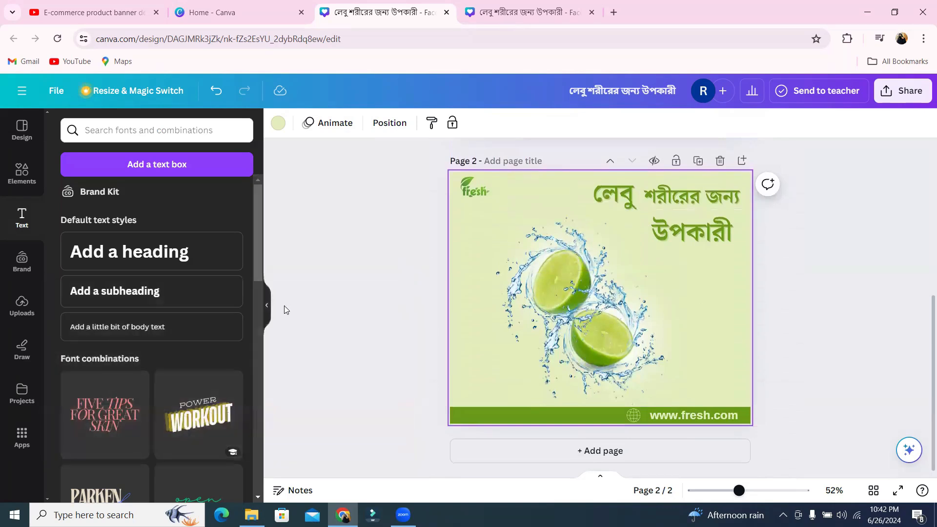
pyautogui.click(22, 173)
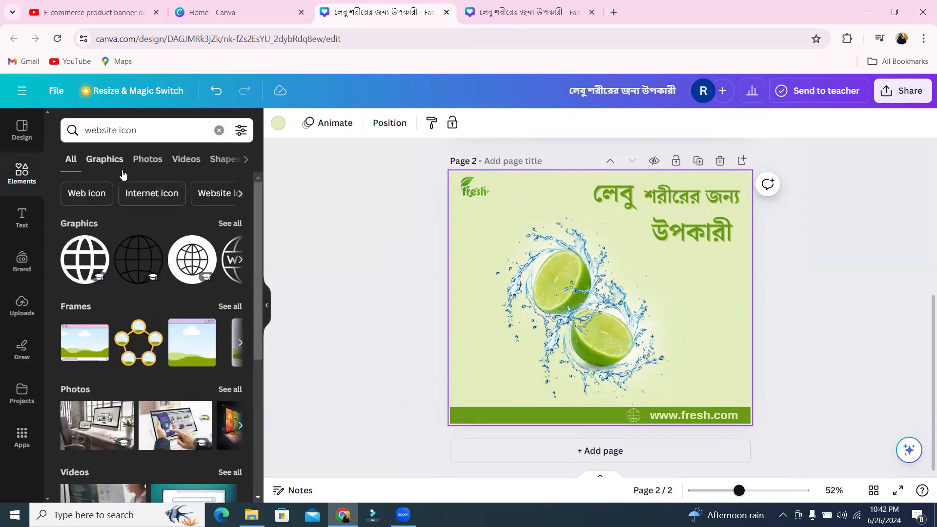
pyautogui.click(219, 130)
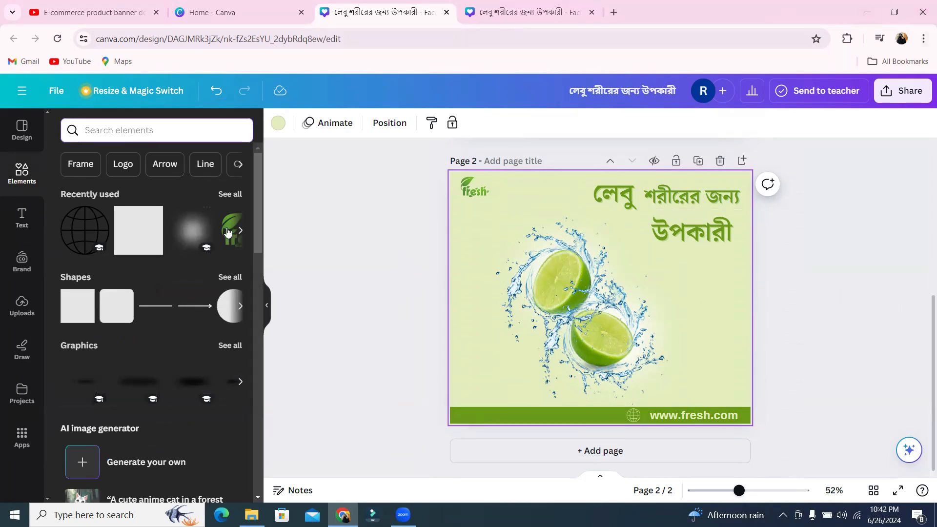
pyautogui.click(229, 195)
pyautogui.scroll(-2, 127, 291)
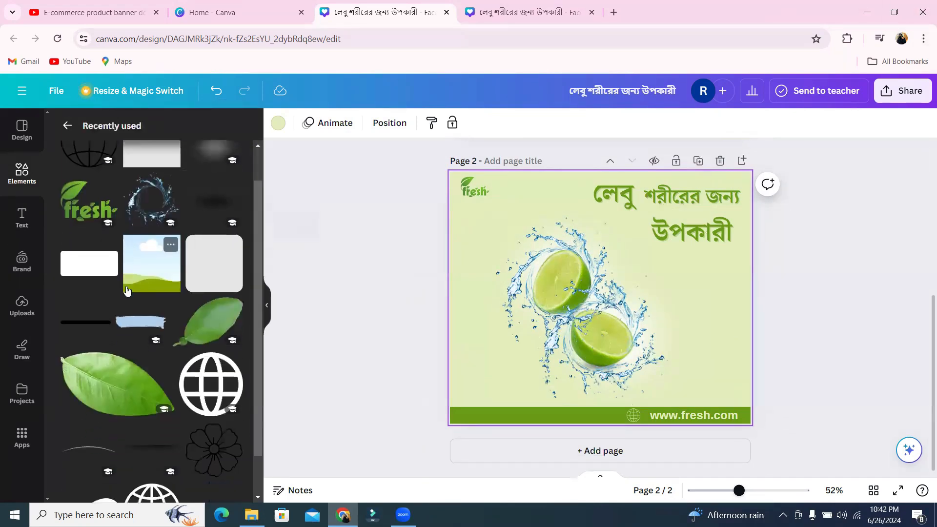
pyautogui.click(89, 401)
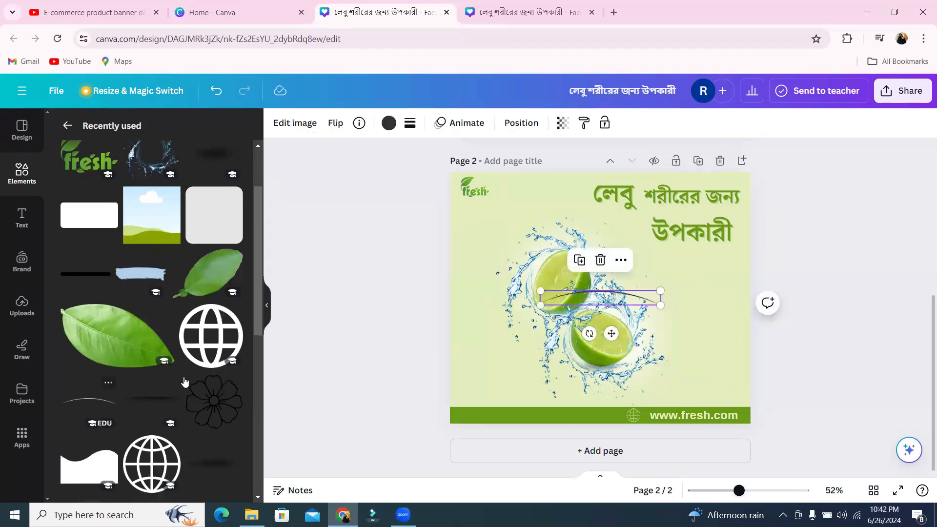
pyautogui.click(388, 122)
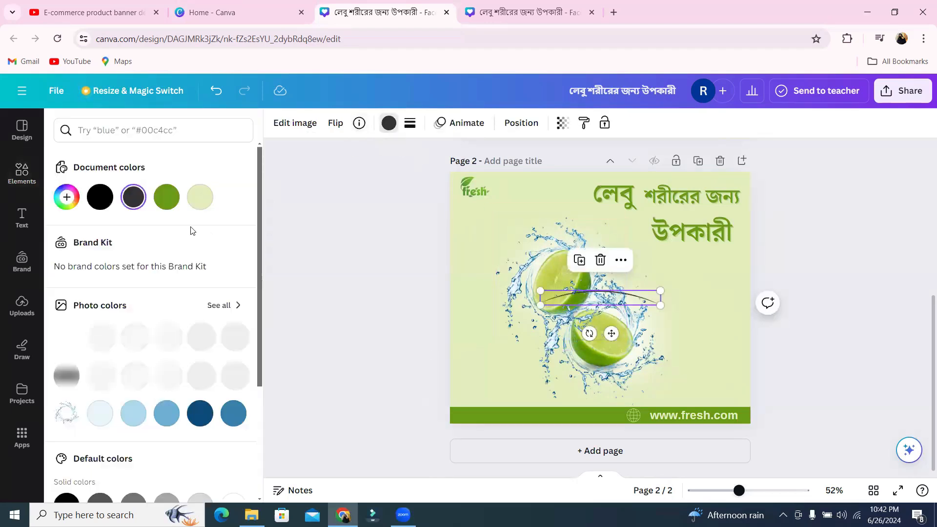
pyautogui.click(174, 205)
# Step: Place the curved line beneath "উপকারী" near the banner's right edge and tilt it to rise toward the right, as on page 1
pyautogui.moveTo(643, 296); pyautogui.dragTo(669, 258)
pyautogui.scroll(3, 670, 257)
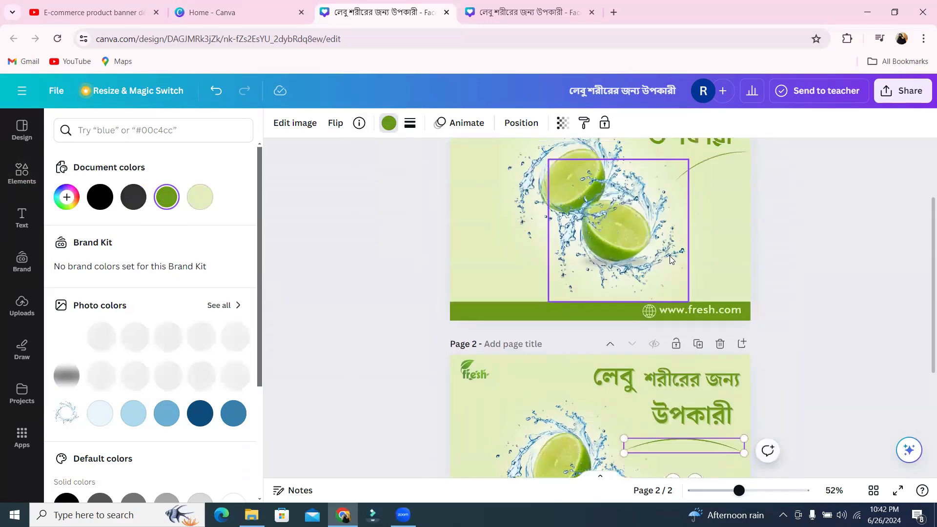
pyautogui.scroll(-3, 669, 255)
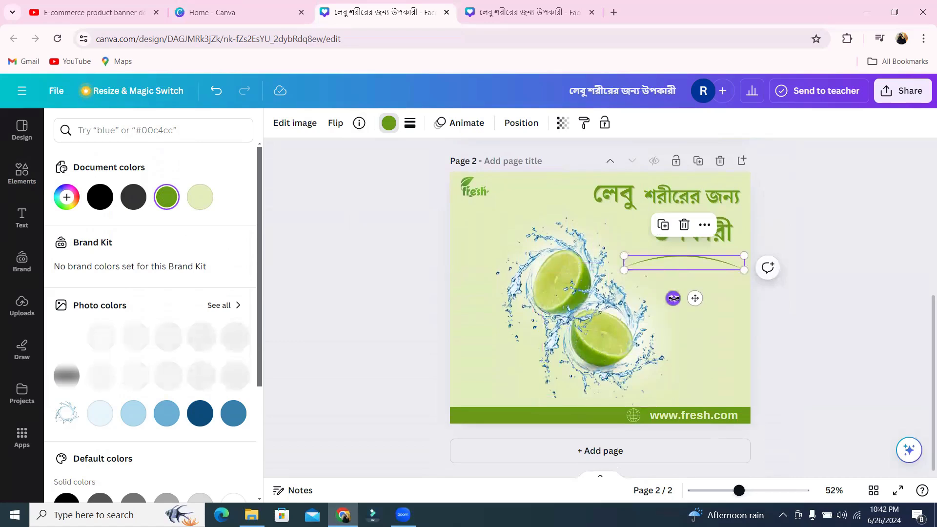
pyautogui.moveTo(673, 298); pyautogui.dragTo(697, 313)
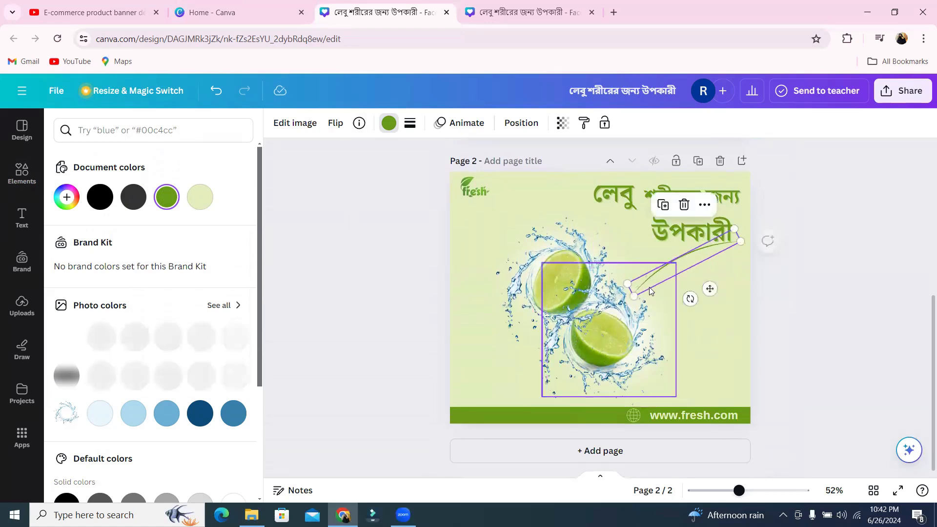
pyautogui.moveTo(629, 281); pyautogui.dragTo(698, 267)
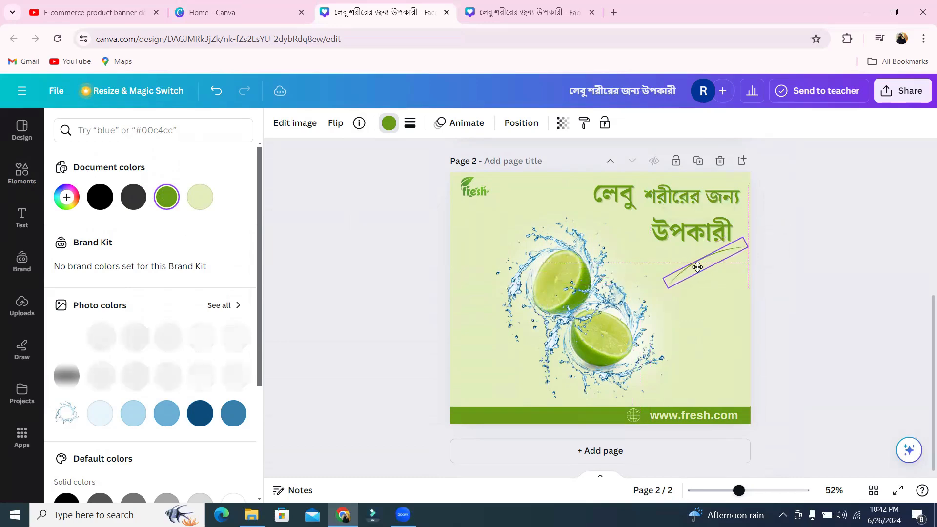
pyautogui.click(465, 249)
pyautogui.scroll(5, 465, 249)
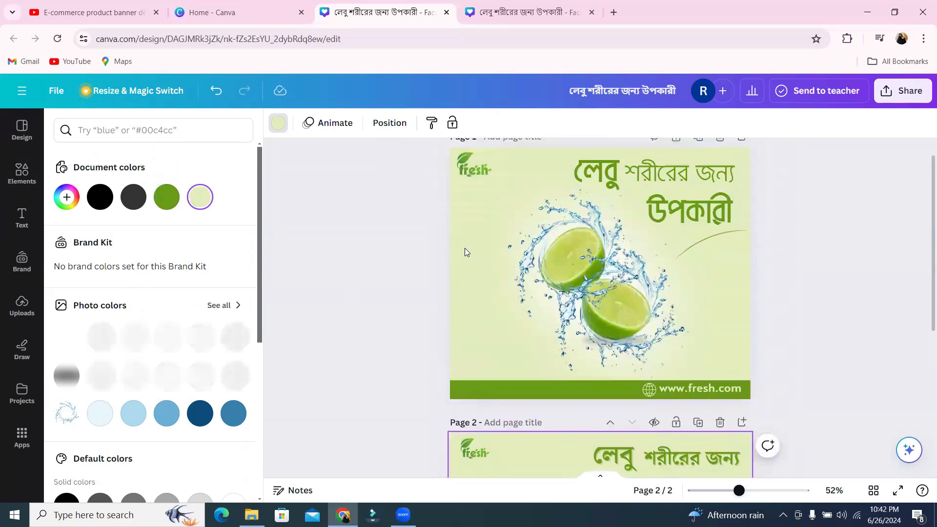
pyautogui.scroll(-5, 465, 250)
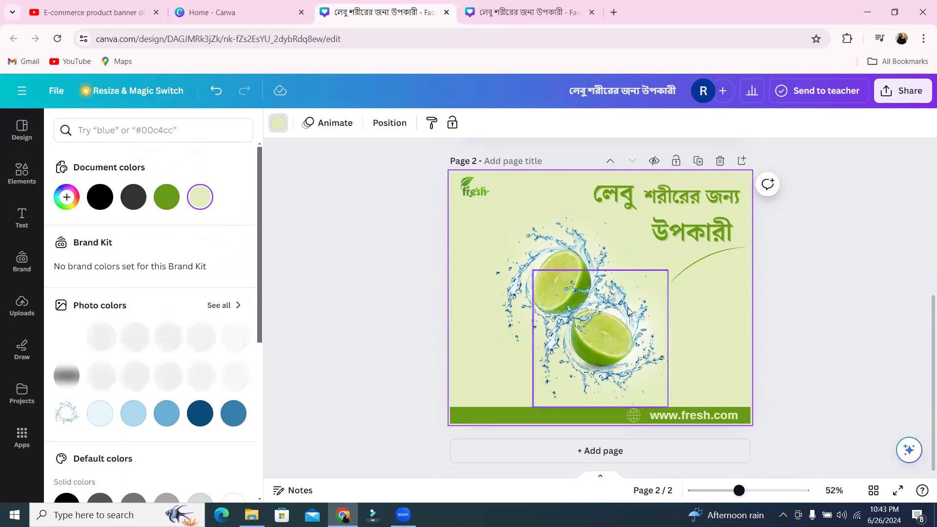
pyautogui.scroll(5, 628, 311)
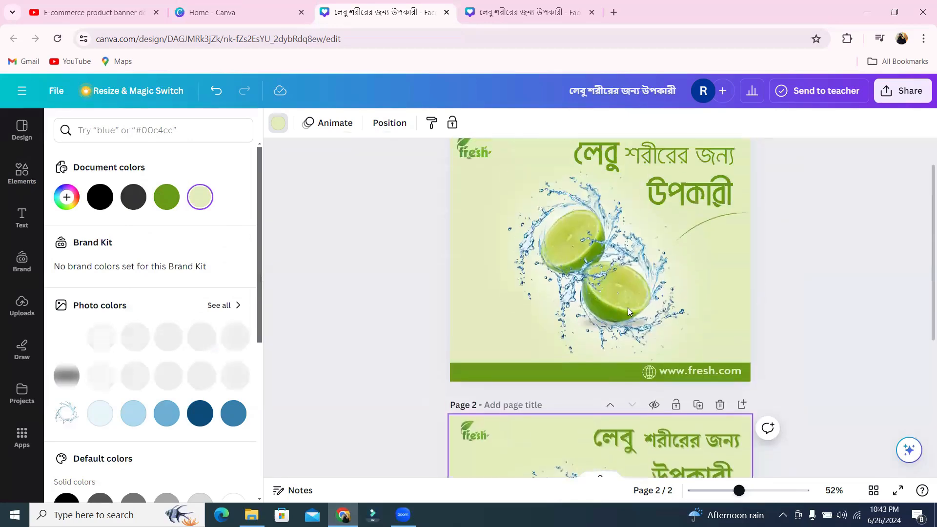
pyautogui.scroll(-5, 628, 312)
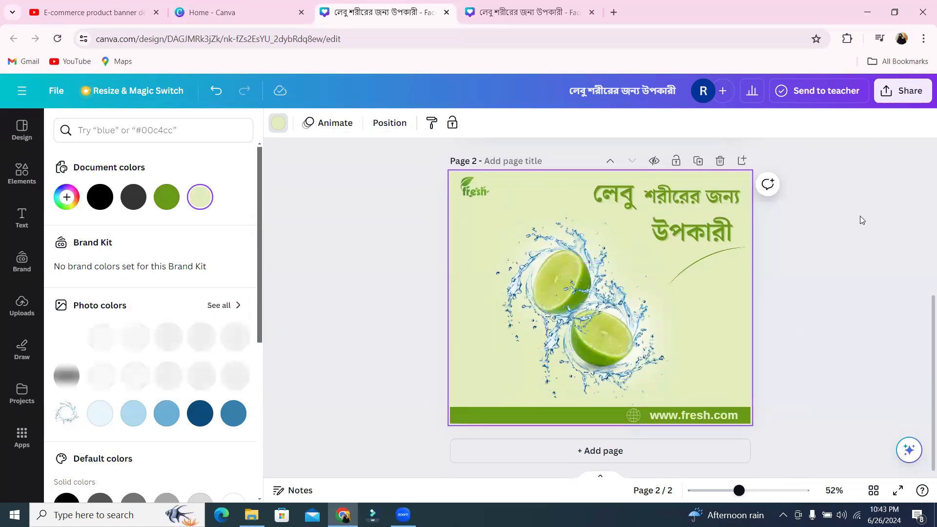
# Step: Download only page 2 as a PNG with the size multiplier set to 3.125
pyautogui.click(887, 90)
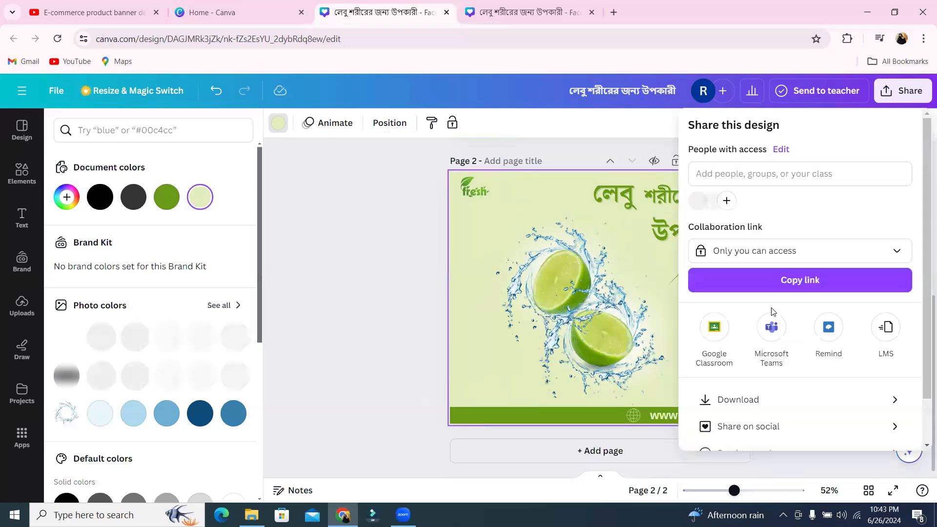
pyautogui.click(759, 400)
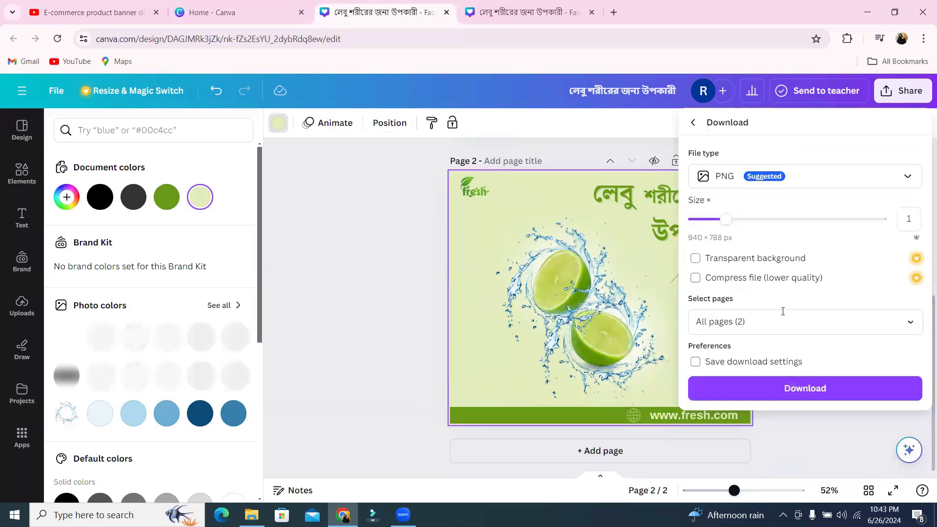
pyautogui.click(783, 320)
pyautogui.click(747, 393)
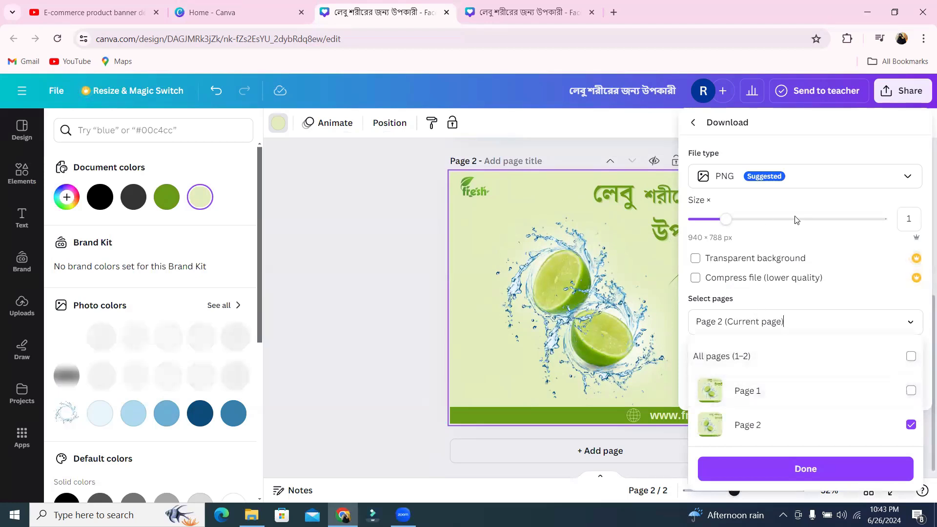
pyautogui.click(844, 227)
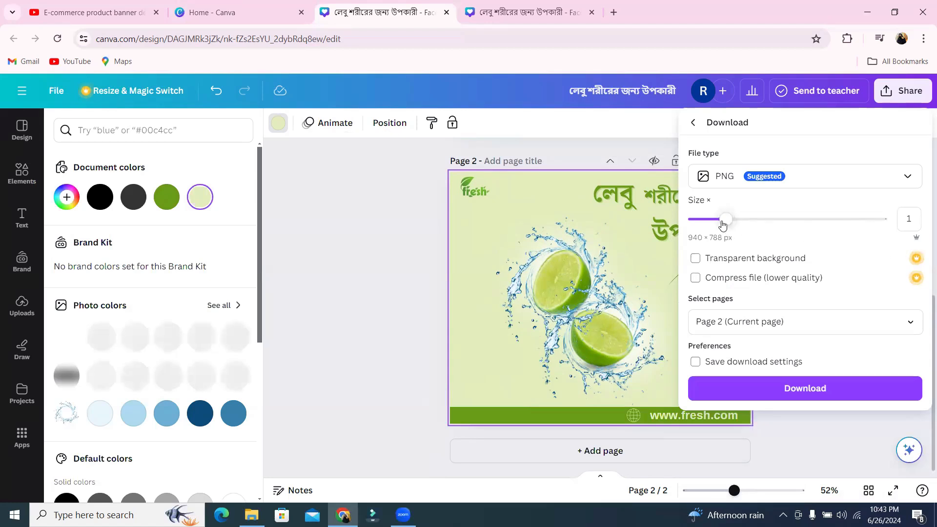
pyautogui.moveTo(723, 224); pyautogui.dragTo(895, 237)
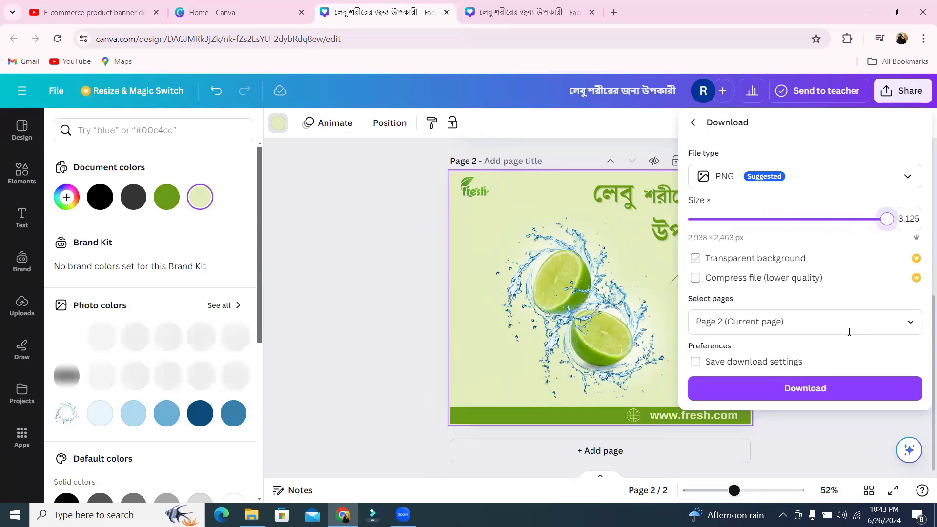
pyautogui.click(806, 389)
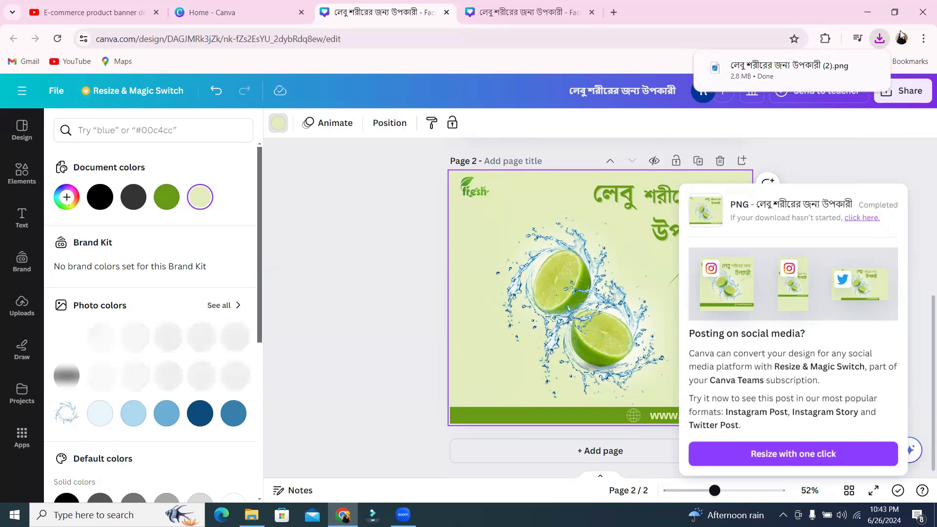
# Step: Open the downloaded PNG from the recent downloads and zoom in and out to inspect the banner's image quality
pyautogui.click(879, 38)
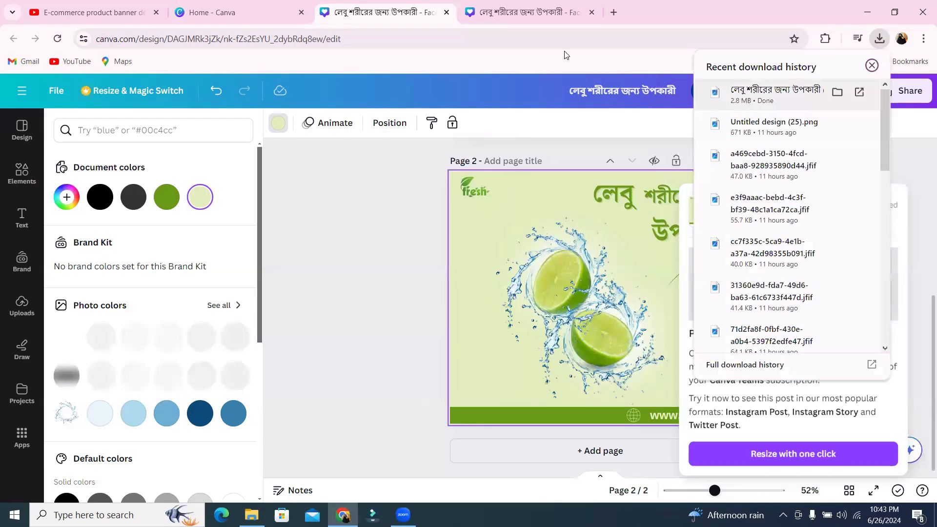
pyautogui.click(850, 95)
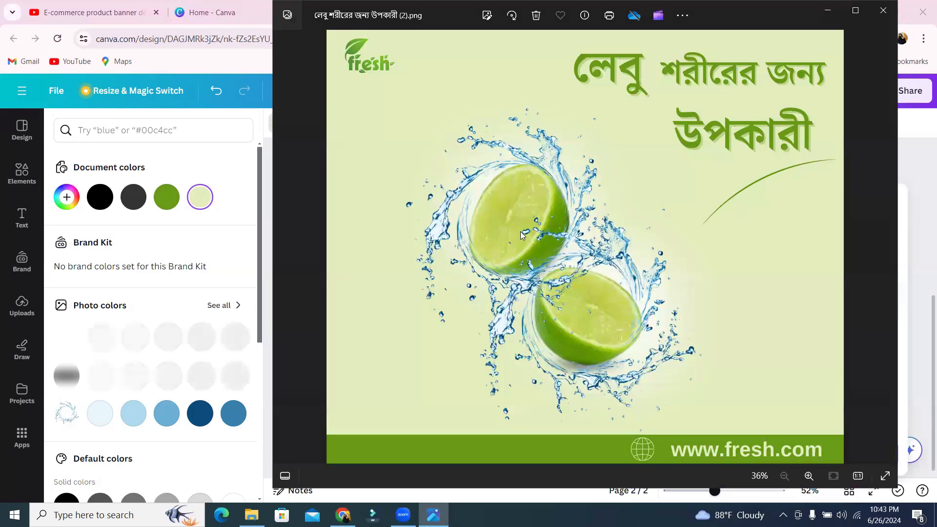
pyautogui.scroll(1, 521, 235)
pyautogui.scroll(1, 521, 235)
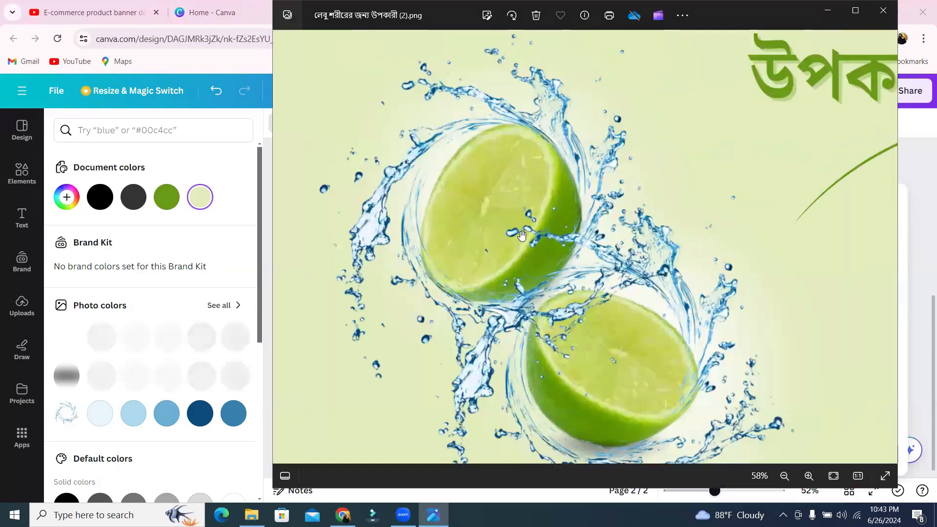
pyautogui.scroll(-2, 521, 234)
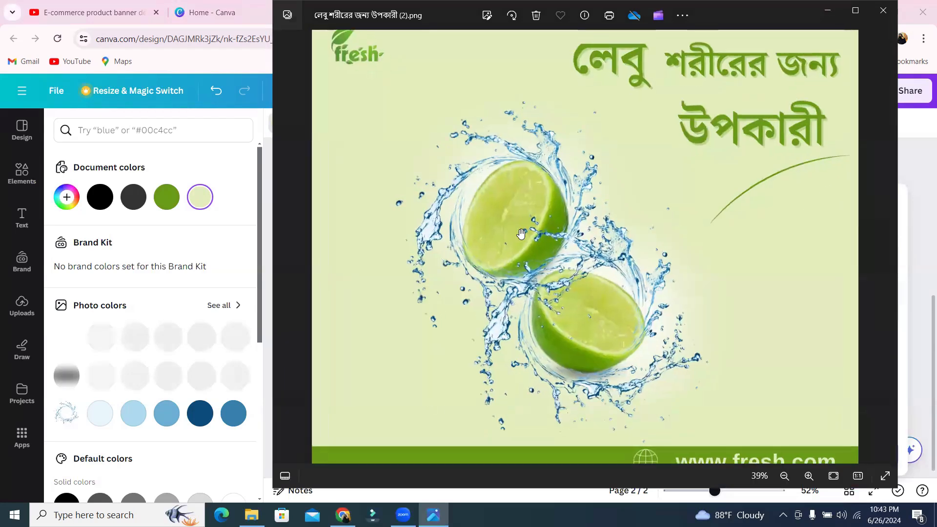